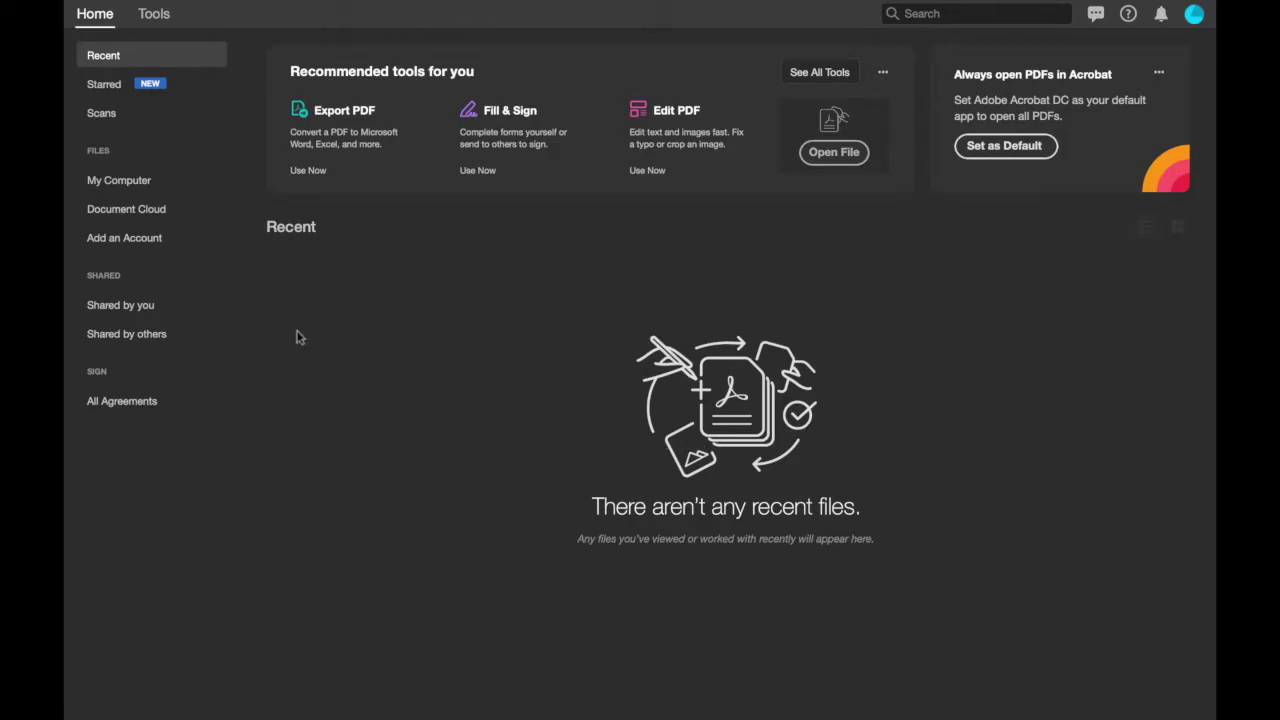
# Step: Start Combine Files and add the whole "Section A updates" folder to the list
pyautogui.click(165, 20)
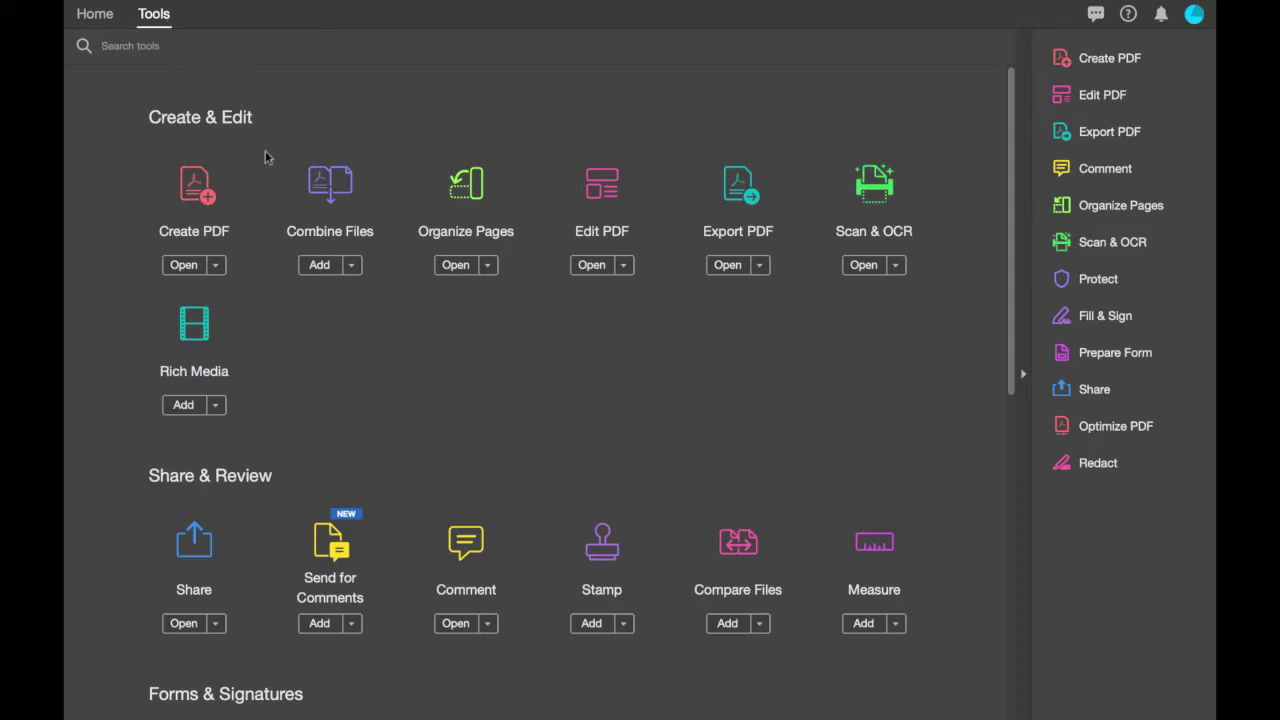
pyautogui.click(331, 201)
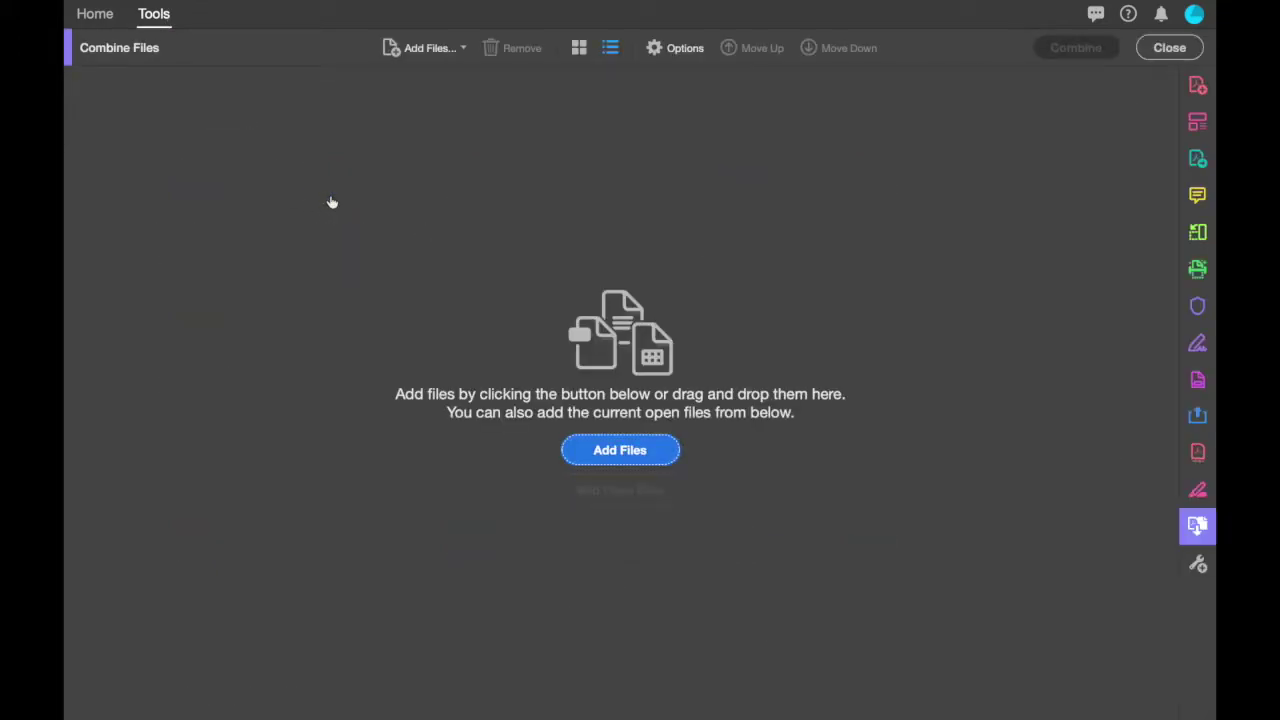
pyautogui.click(463, 52)
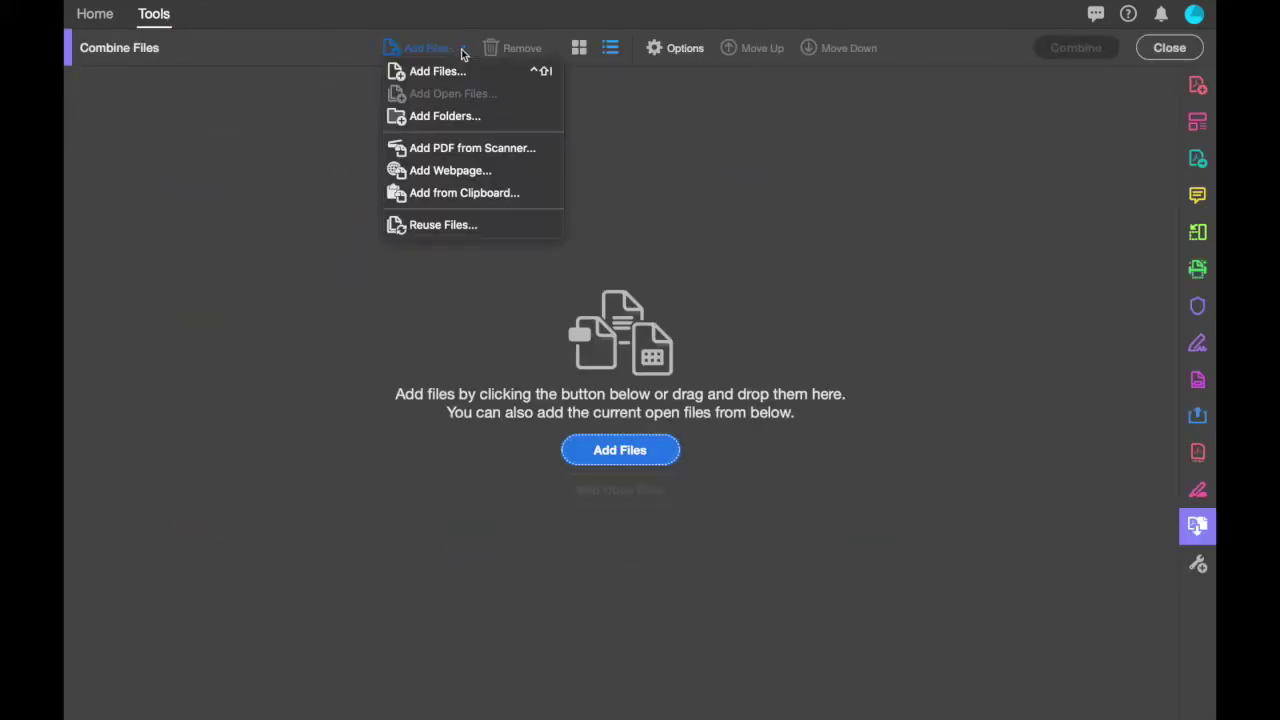
pyautogui.click(447, 116)
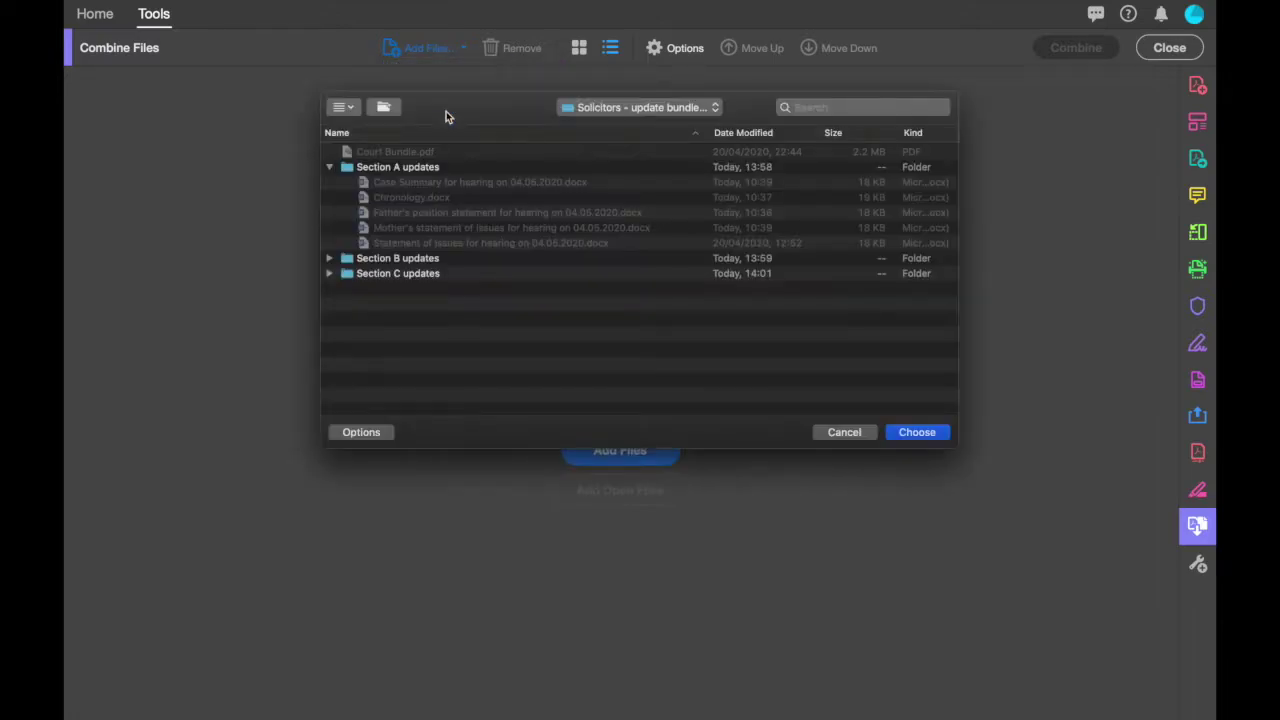
pyautogui.click(405, 170)
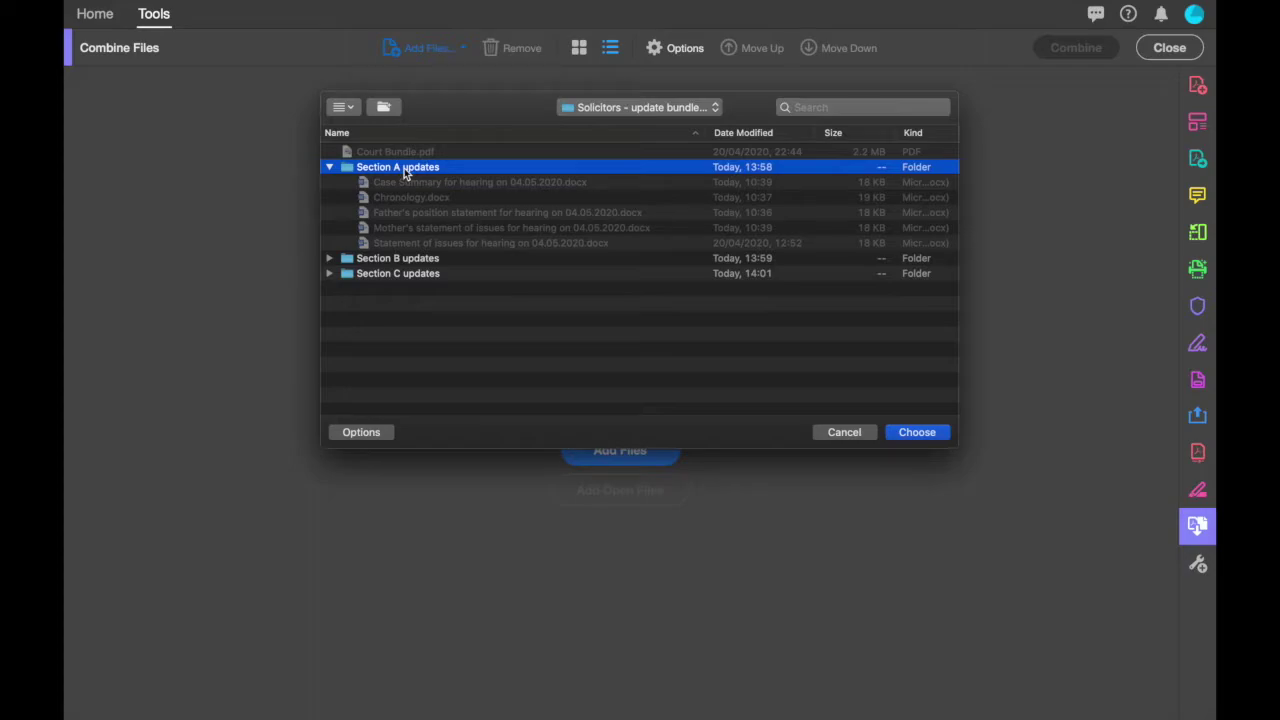
pyautogui.click(912, 432)
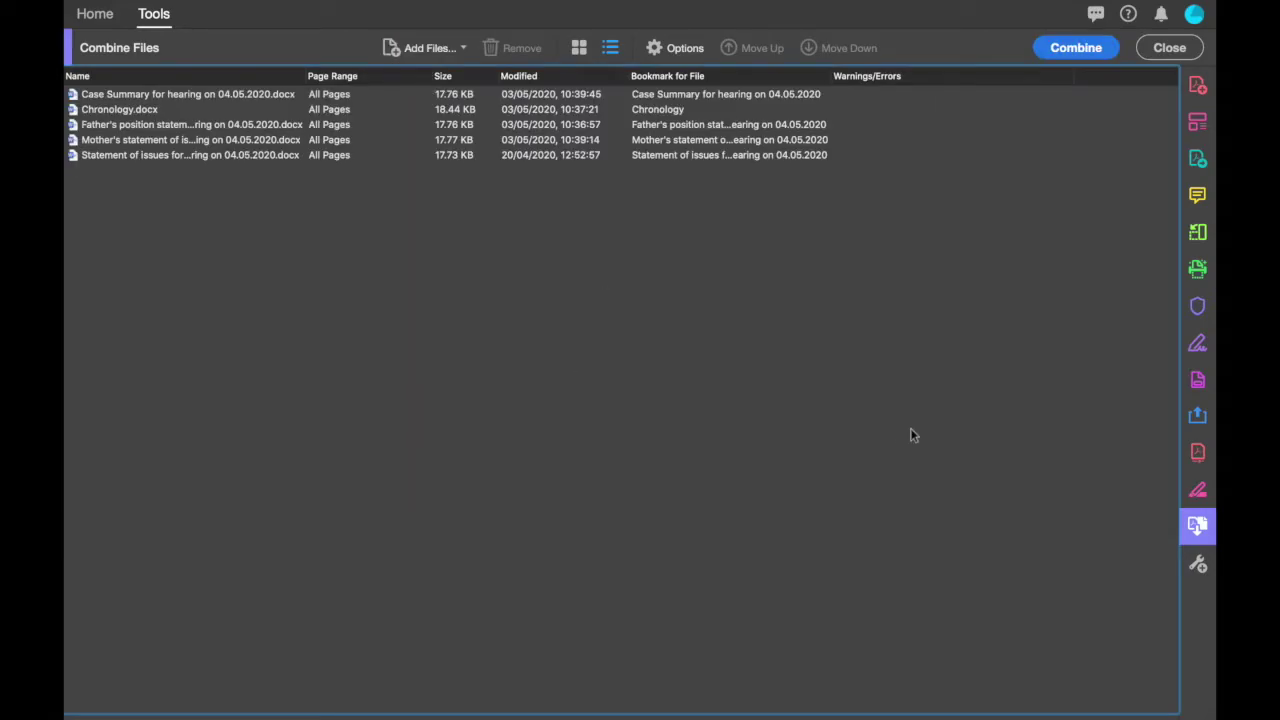
# Step: Move the statement of issues for the 04.05.2020 hearing up two places, directly below the chronology
pyautogui.click(686, 157)
pyautogui.click(776, 49)
pyautogui.click(776, 49)
# Step: Move the mother's statement of issues up one place and back down to the end of the list
pyautogui.click(718, 155)
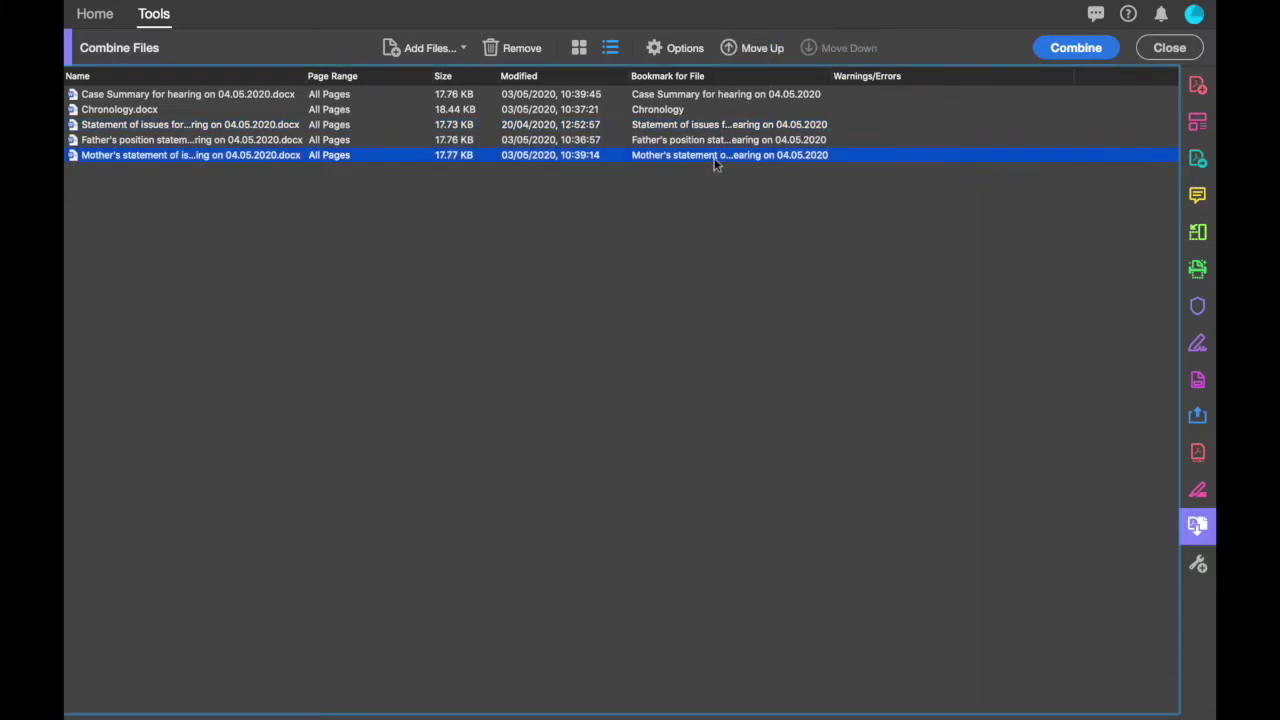
pyautogui.click(758, 49)
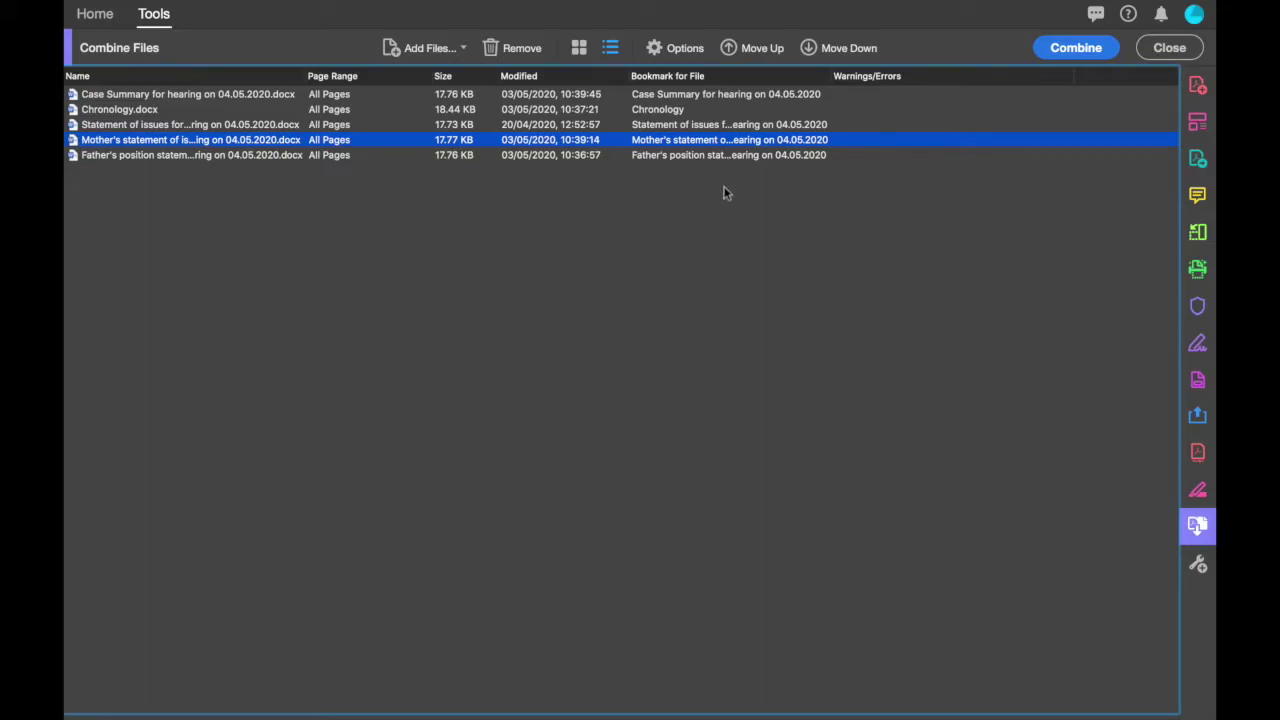
pyautogui.click(830, 49)
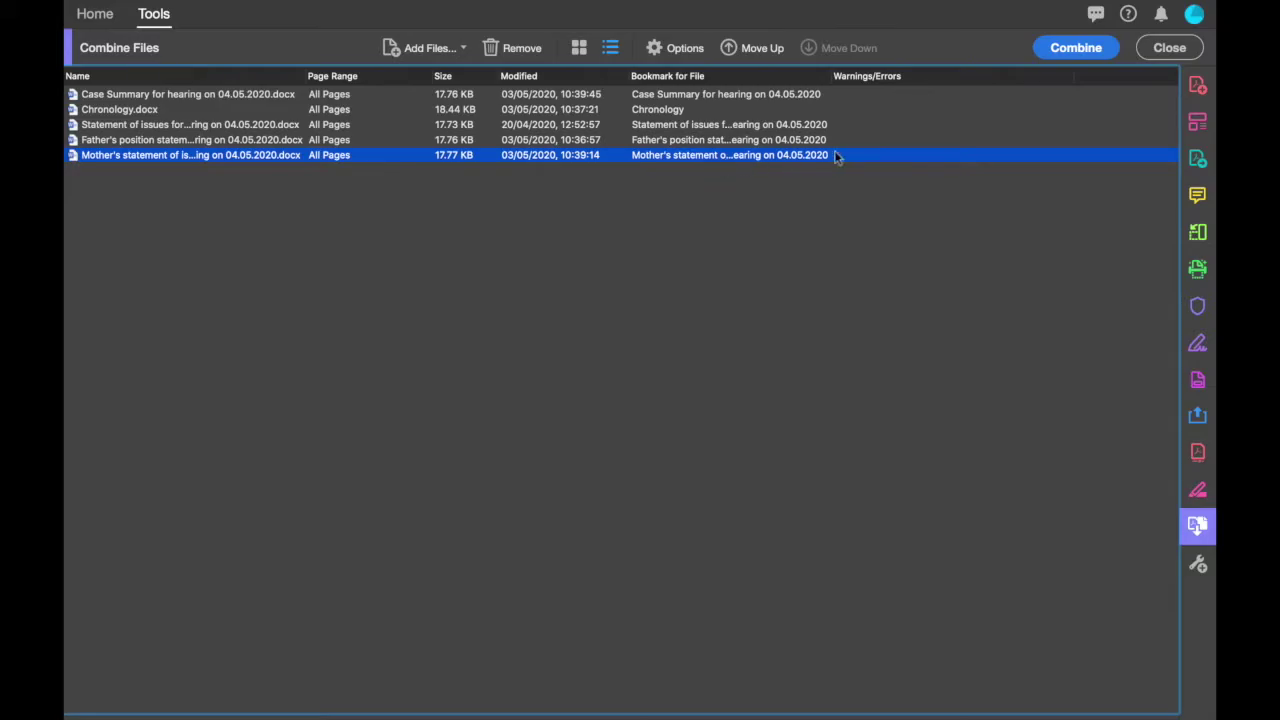
# Step: Combine the listed Section A files into one PDF and show its bookmarks
pyautogui.click(1076, 48)
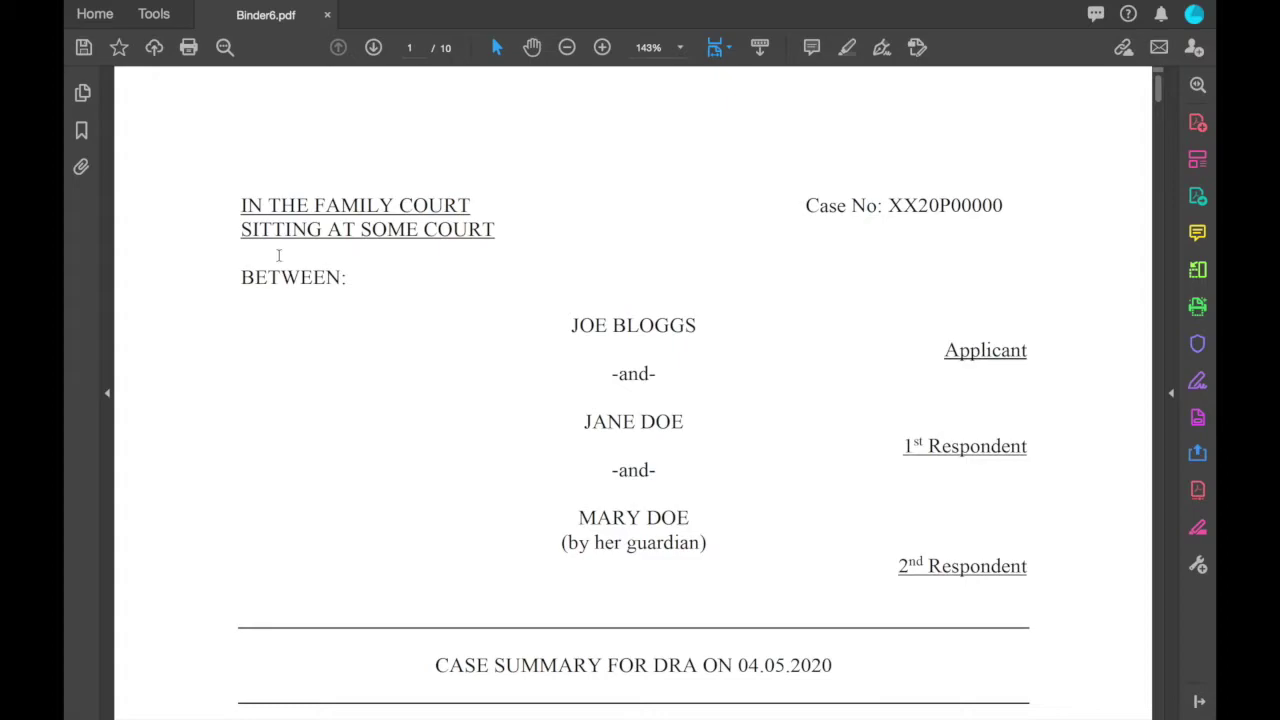
pyautogui.click(82, 138)
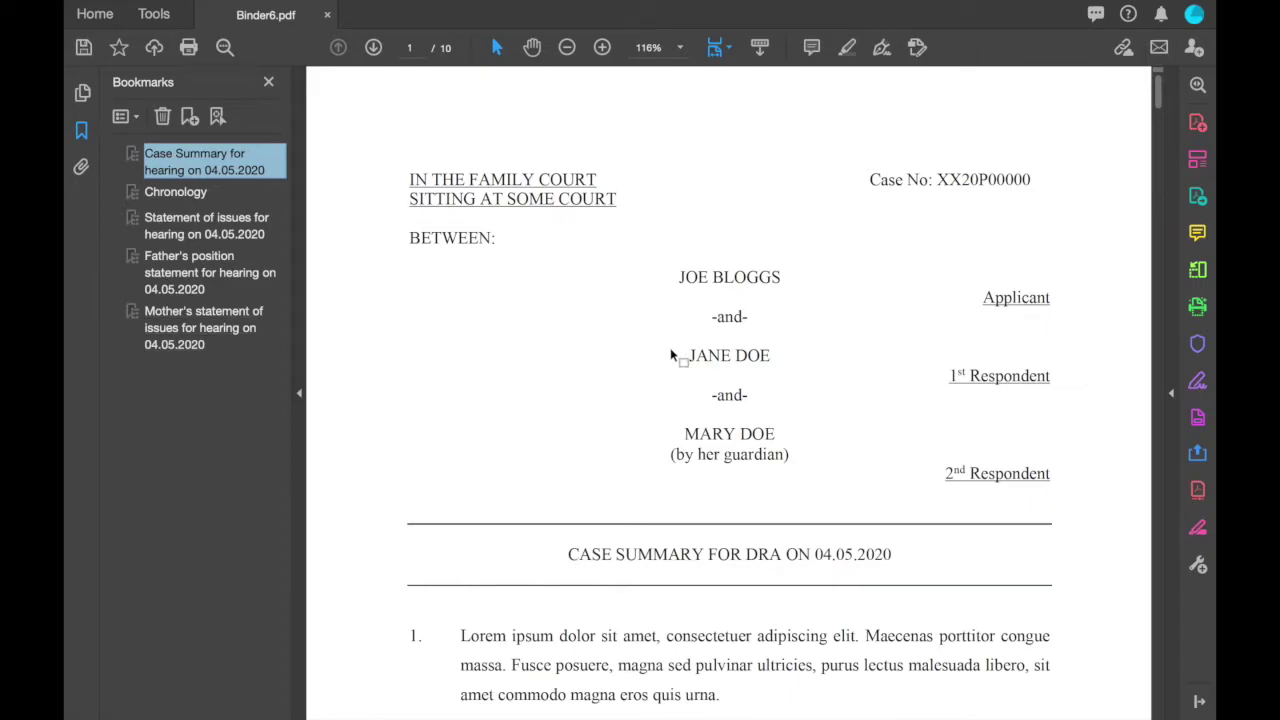
# Step: Start adding a header and footer, with right footer text made of the letter "A" followed by the page number
pyautogui.click(1199, 162)
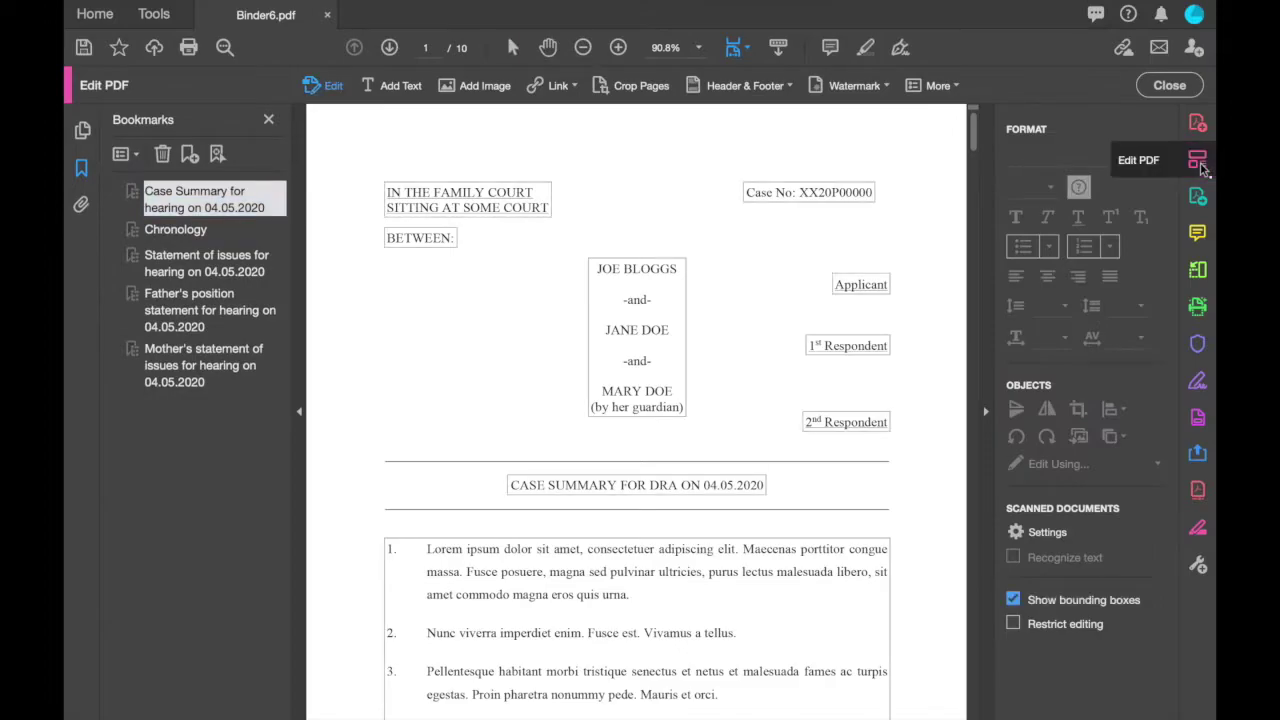
pyautogui.click(786, 90)
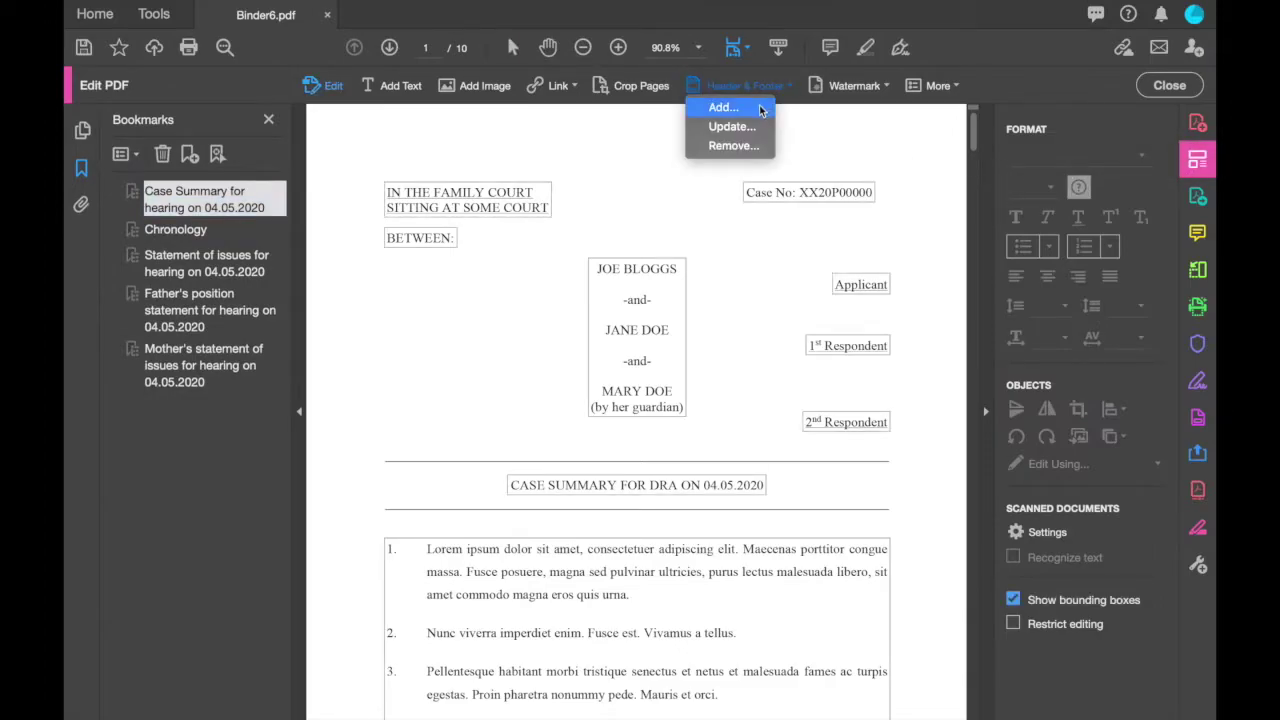
pyautogui.click(758, 107)
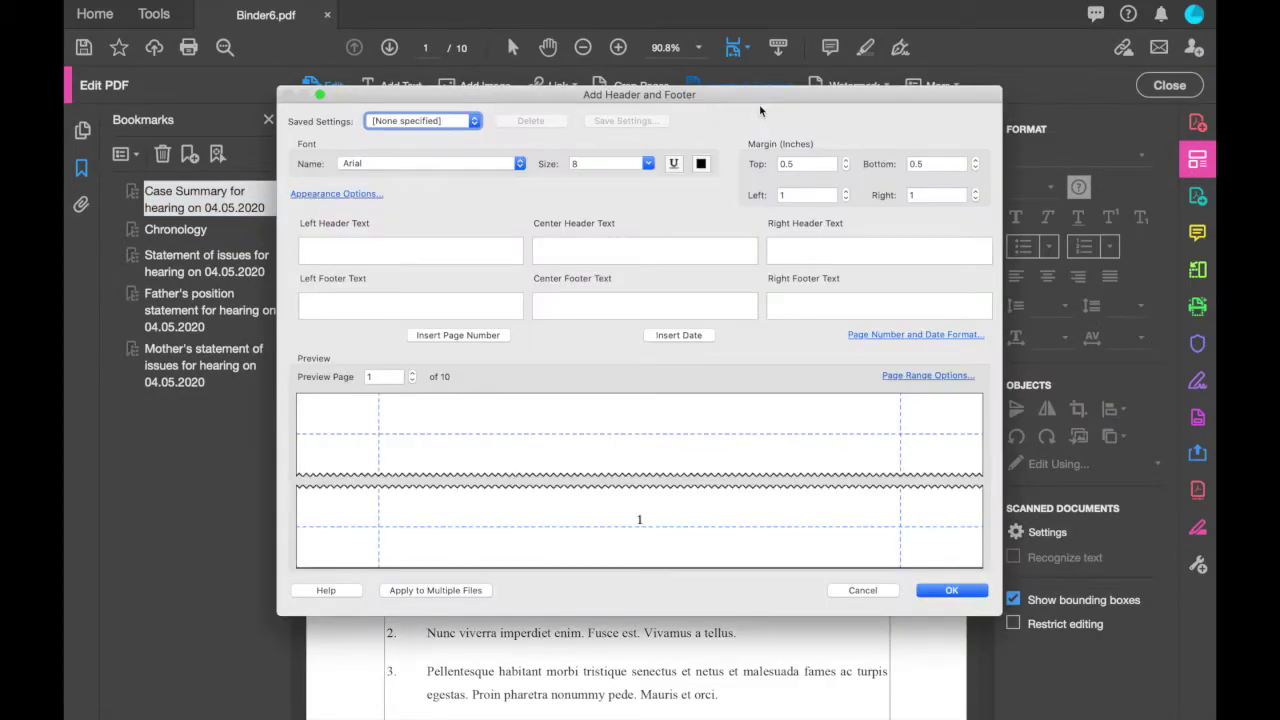
pyautogui.click(789, 305)
pyautogui.write('A')
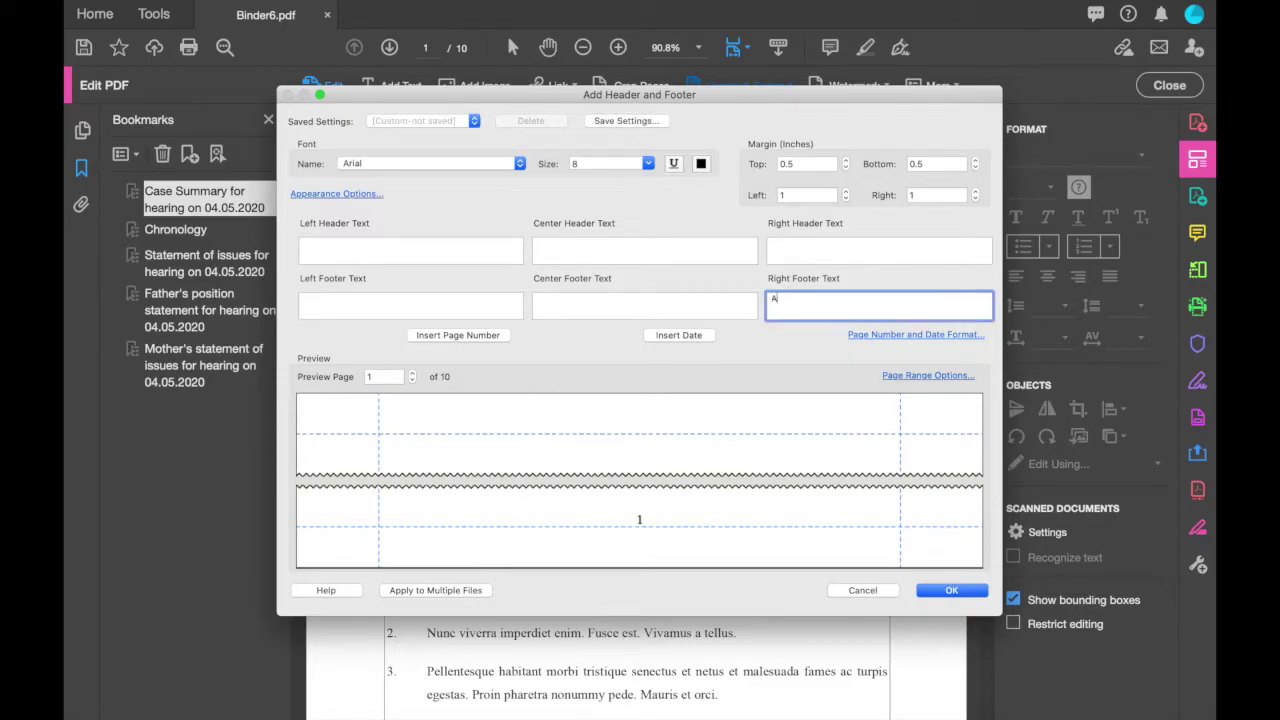
pyautogui.click(480, 338)
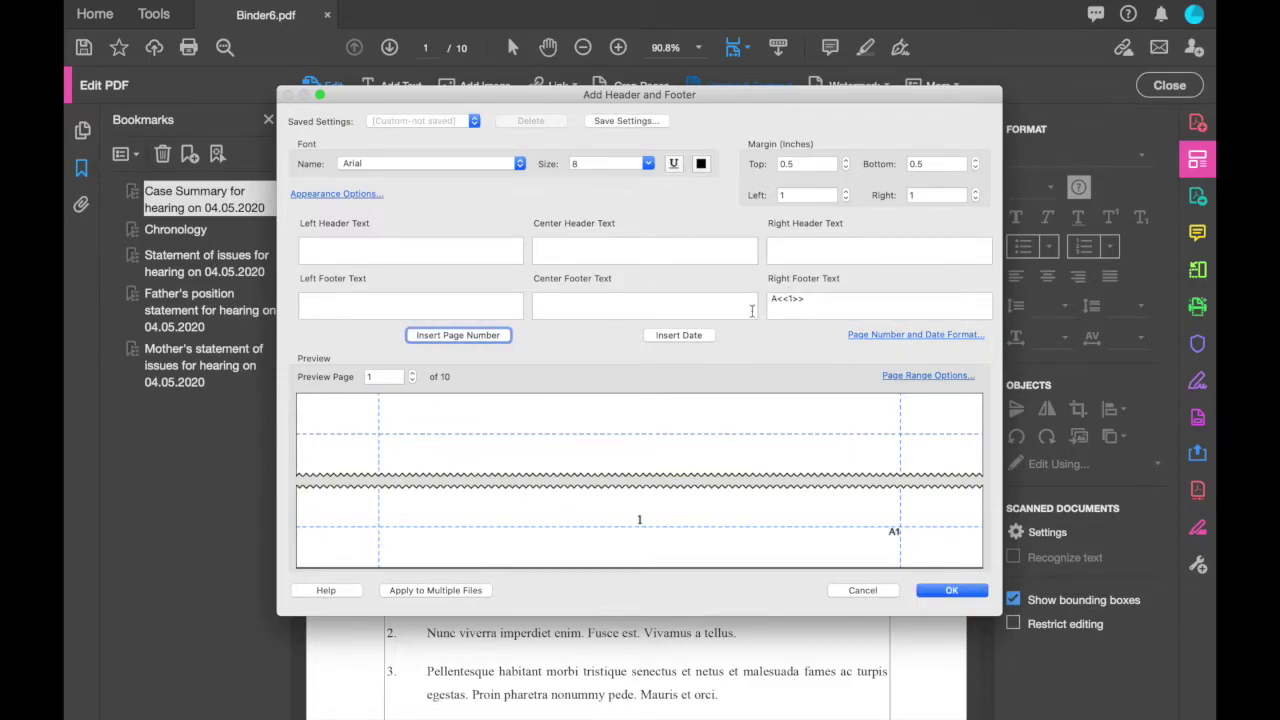
# Step: Set the footer font size to 12, apply the footer, and check the numbering at the foot of page 1
pyautogui.moveTo(826, 302); pyautogui.dragTo(751, 298)
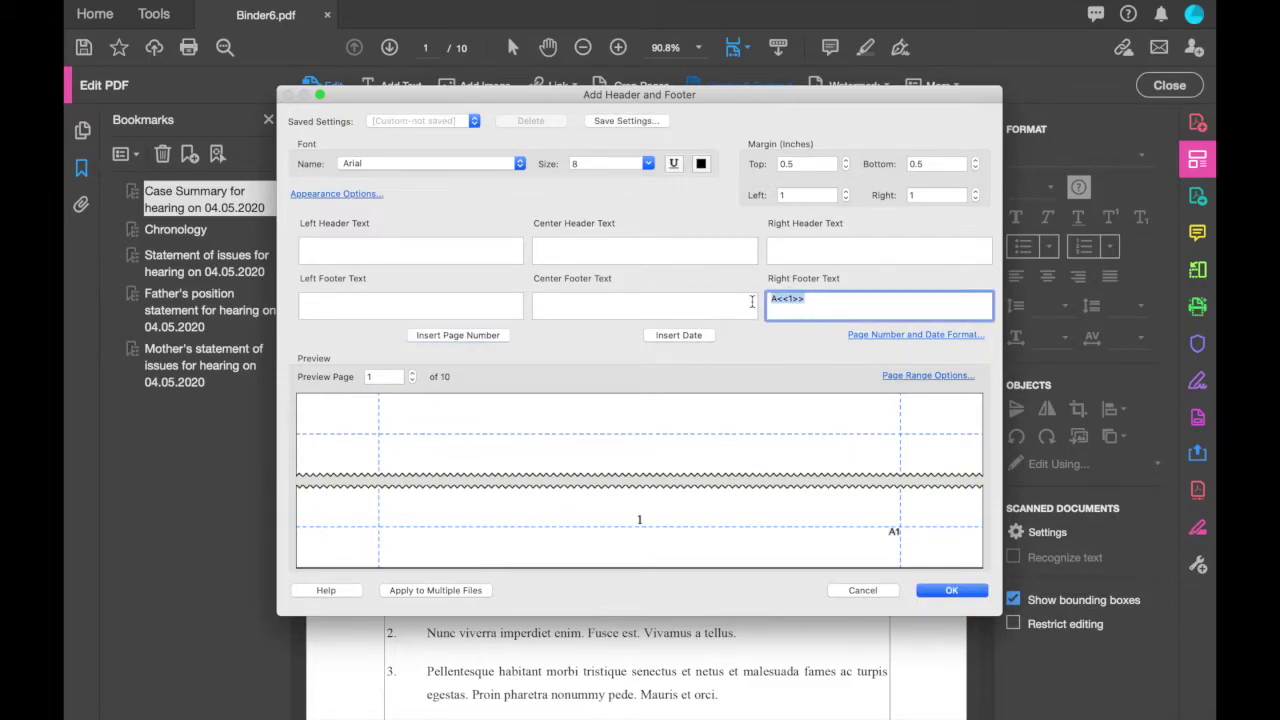
pyautogui.click(648, 164)
pyautogui.click(604, 240)
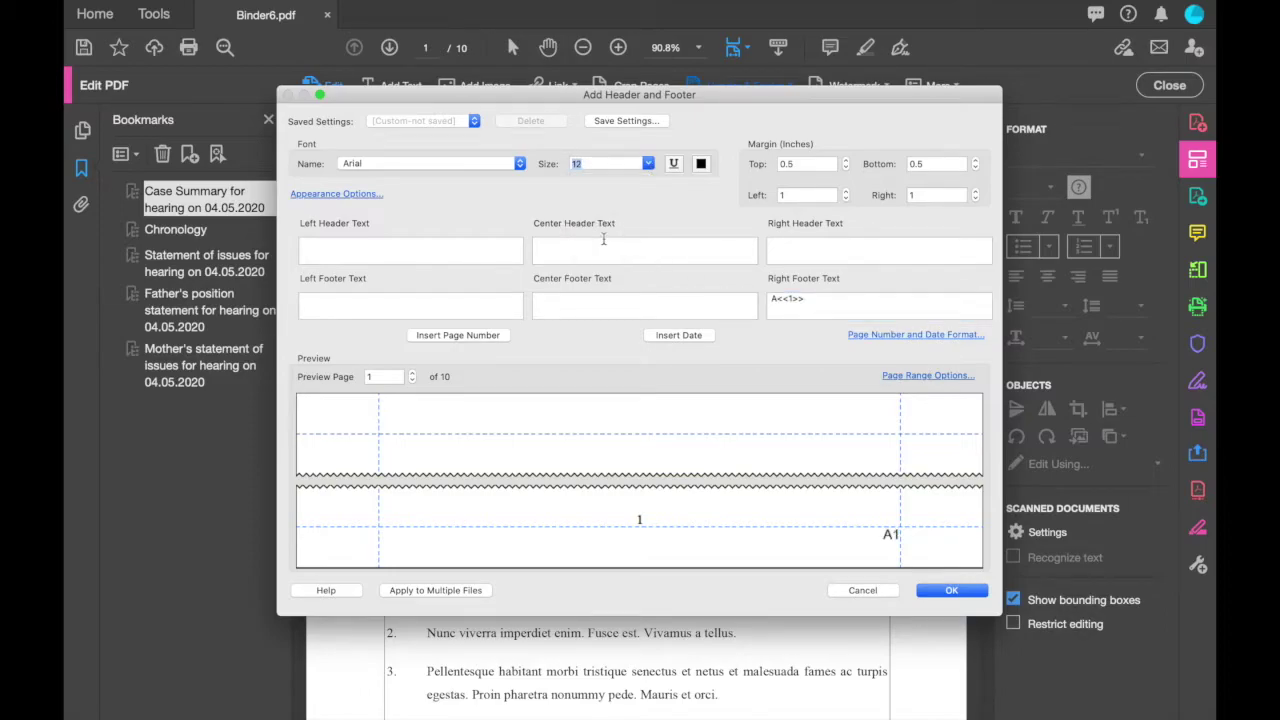
pyautogui.click(950, 590)
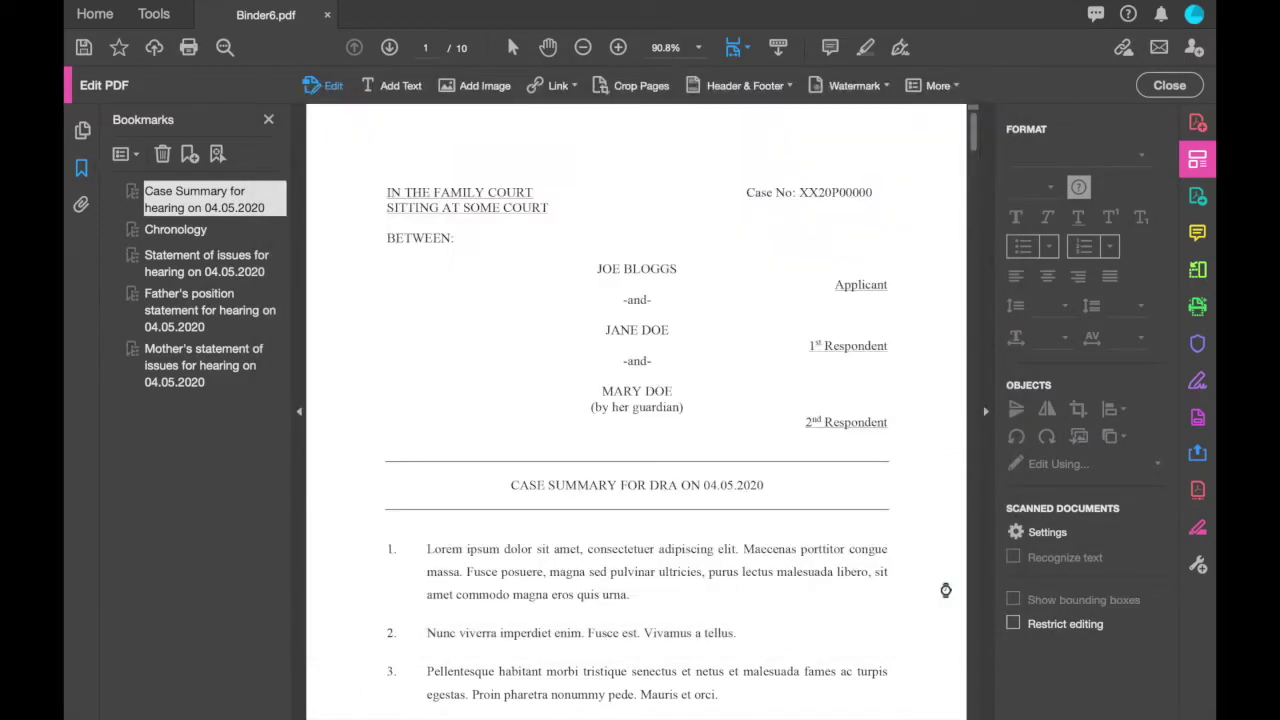
pyautogui.scroll(-5, 842, 588)
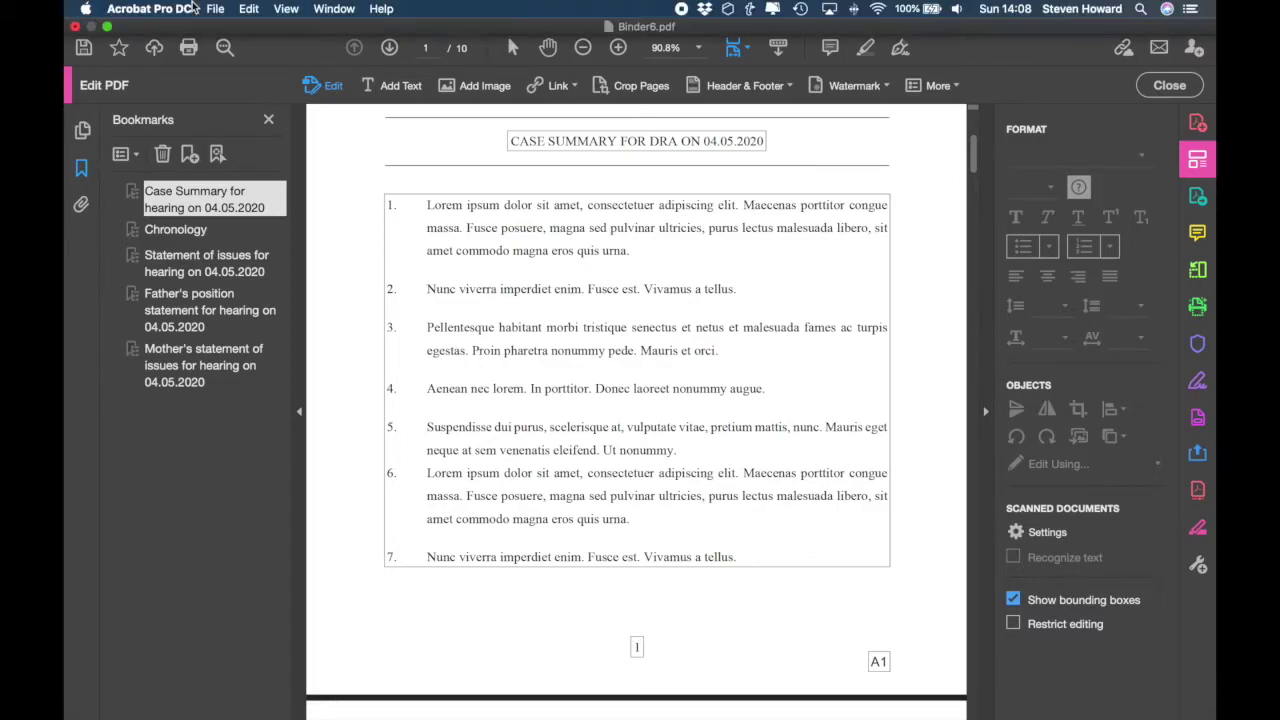
# Step: Save the combined PDF as "Section A updates" inside the "Section A updates" folder and close the document
pyautogui.click(213, 9)
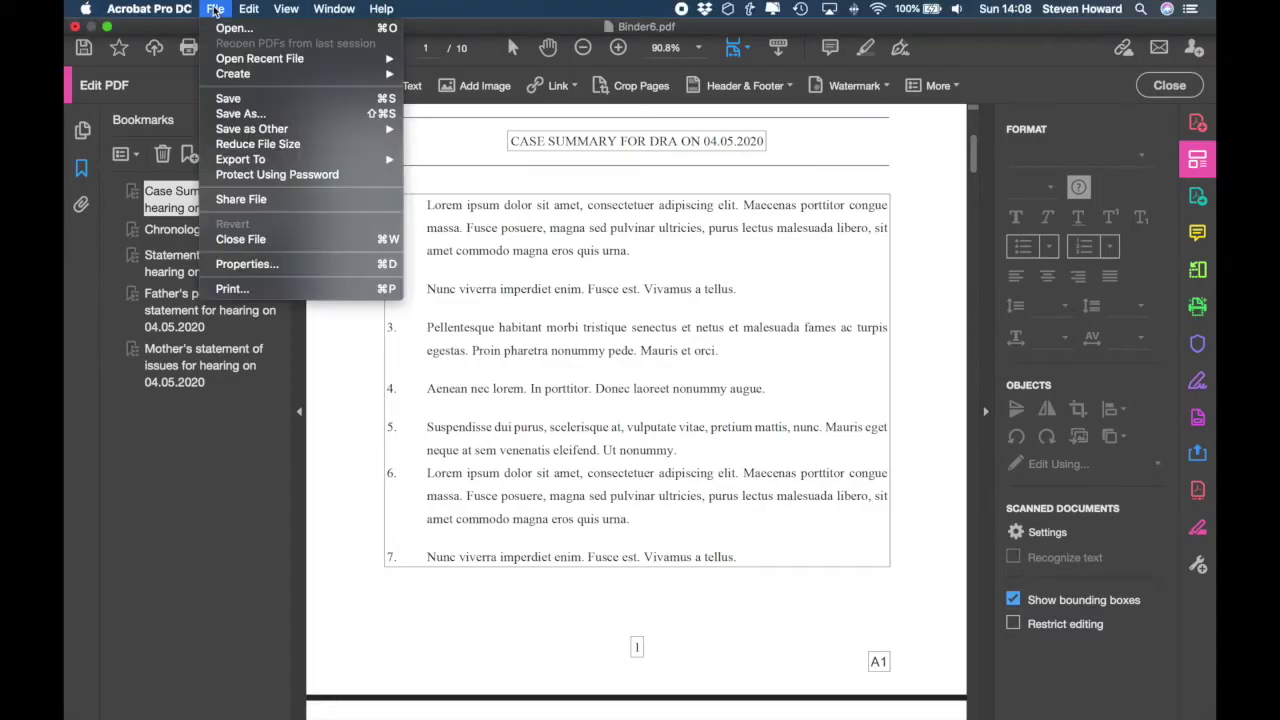
pyautogui.click(237, 118)
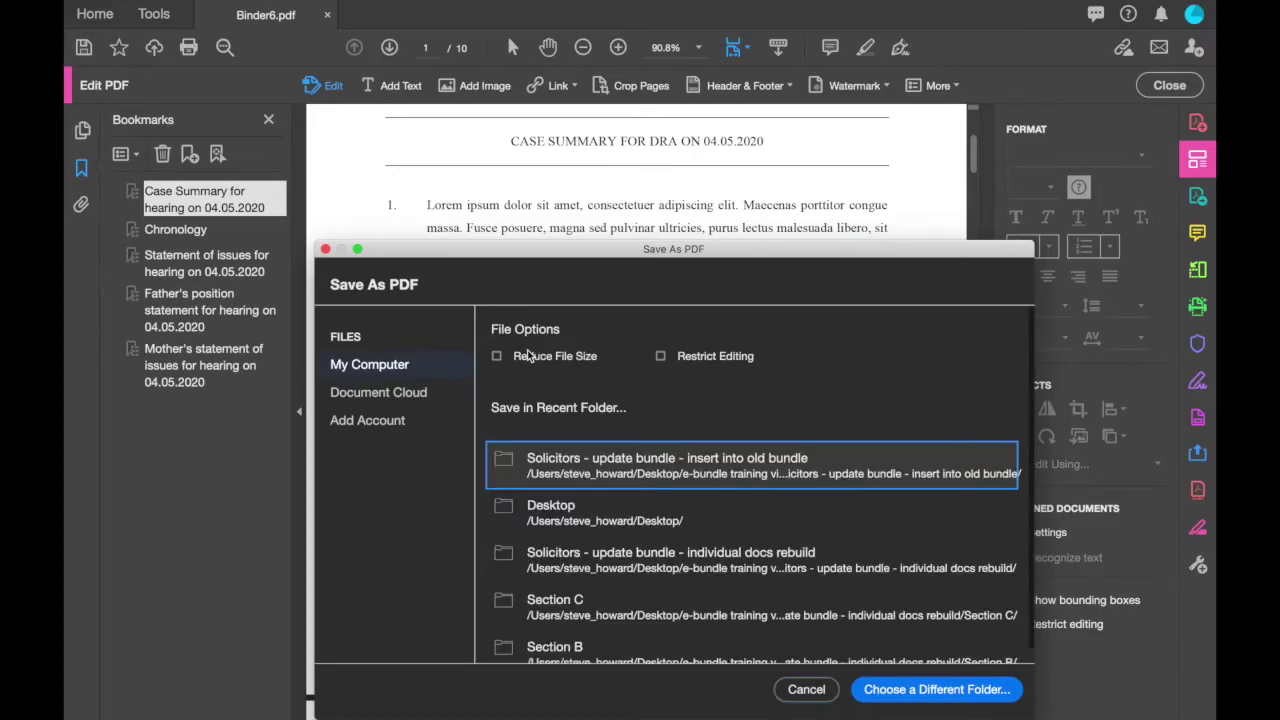
pyautogui.click(553, 465)
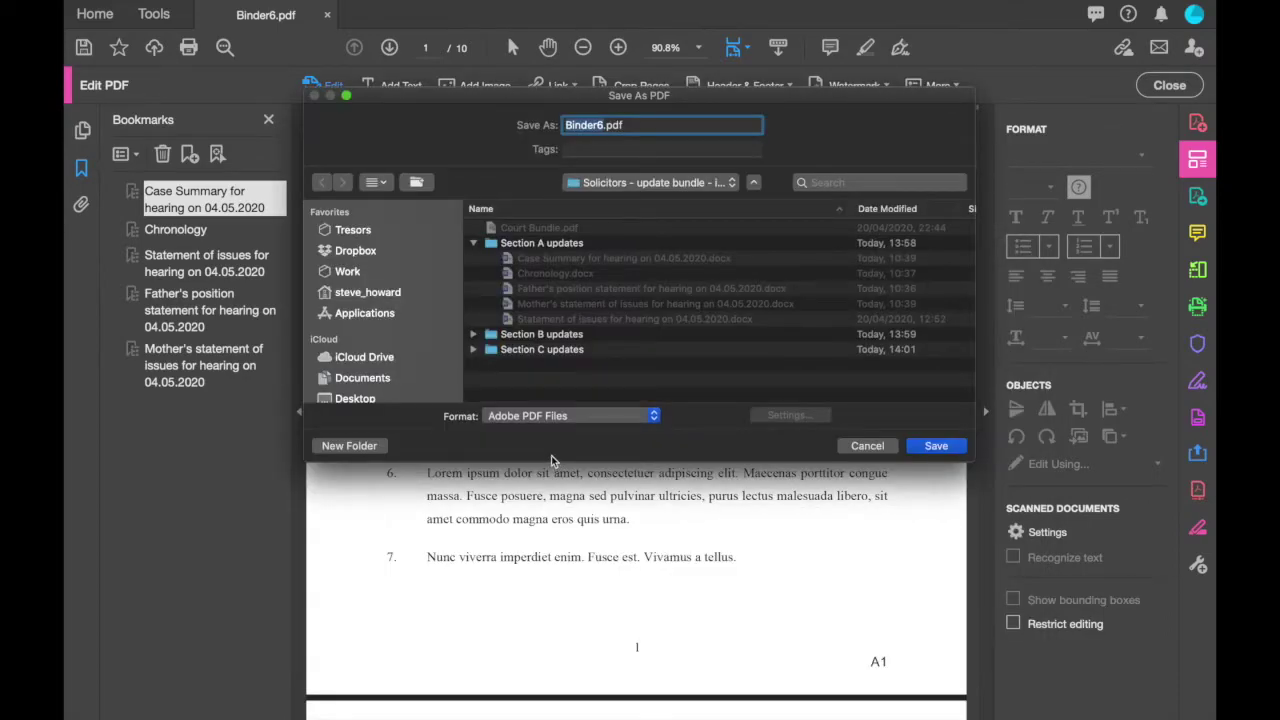
pyautogui.click(538, 248)
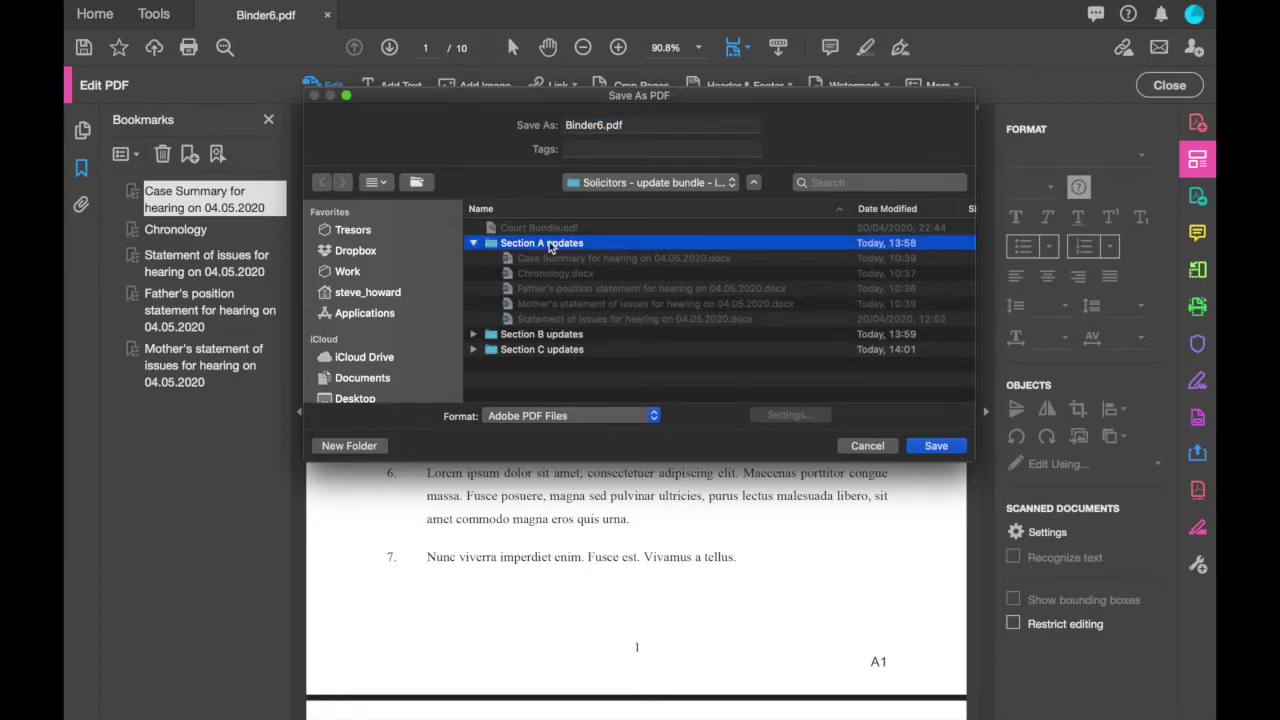
pyautogui.doubleClick(548, 247)
pyautogui.doubleClick(604, 125)
pyautogui.write('Sec')
pyautogui.write('tion A updates')
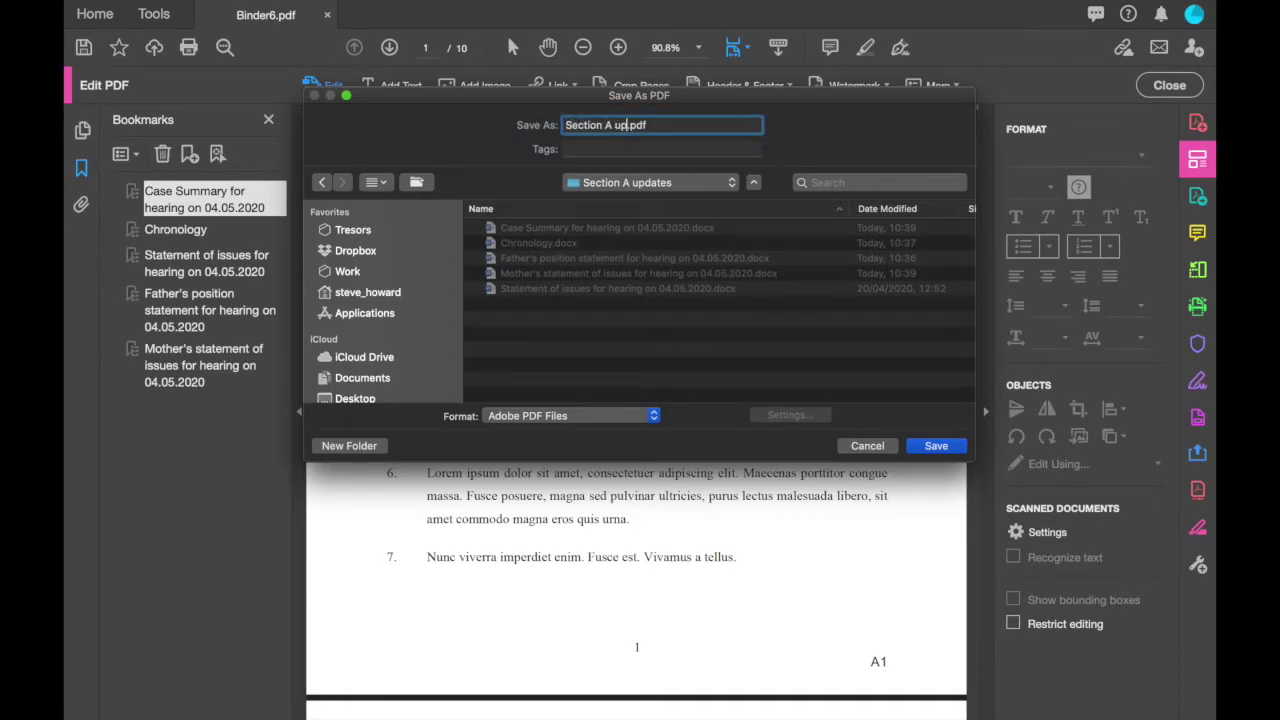
pyautogui.press('Return')
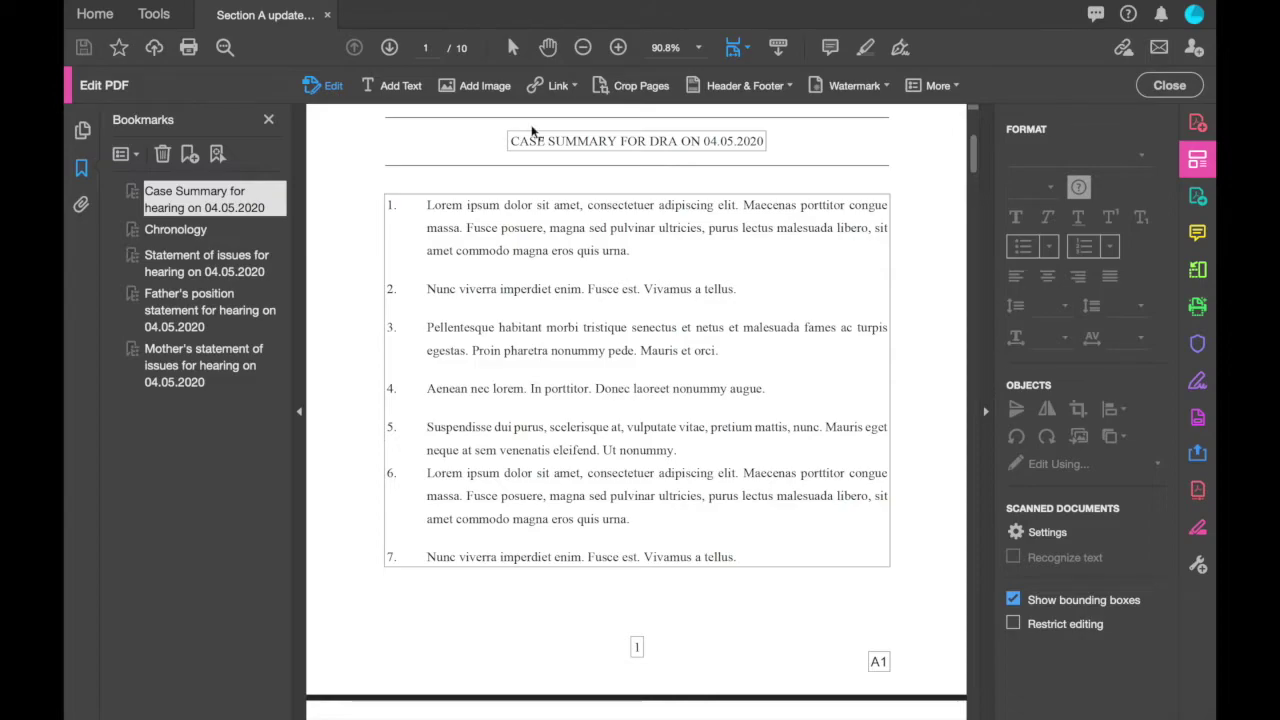
pyautogui.click(327, 15)
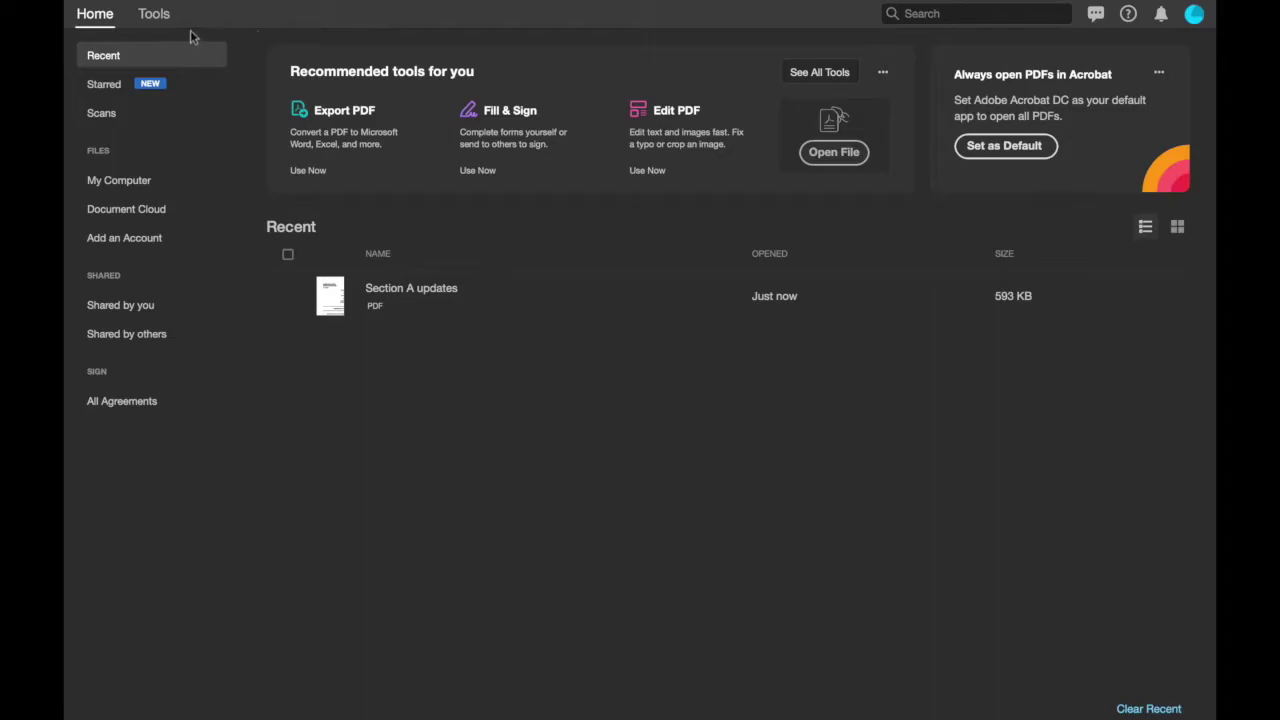
# Step: Start a new Combine Files list and add the whole "Section B updates" folder
pyautogui.click(155, 16)
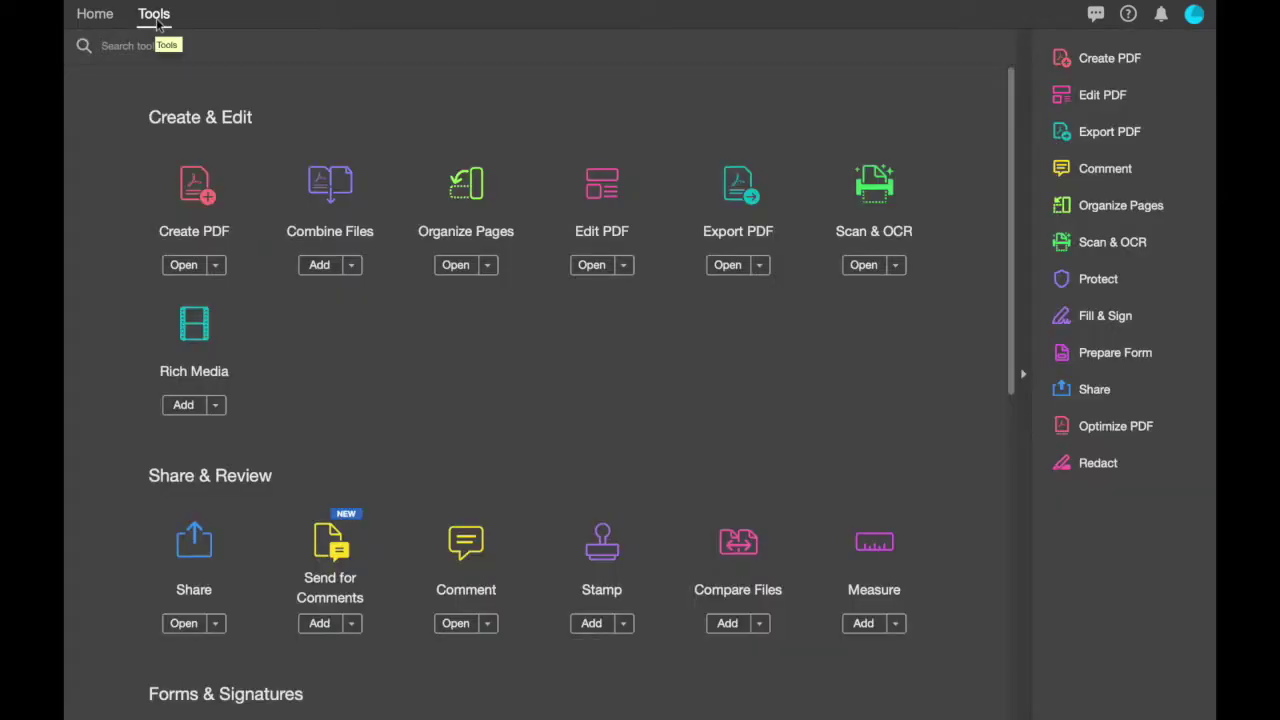
pyautogui.click(346, 233)
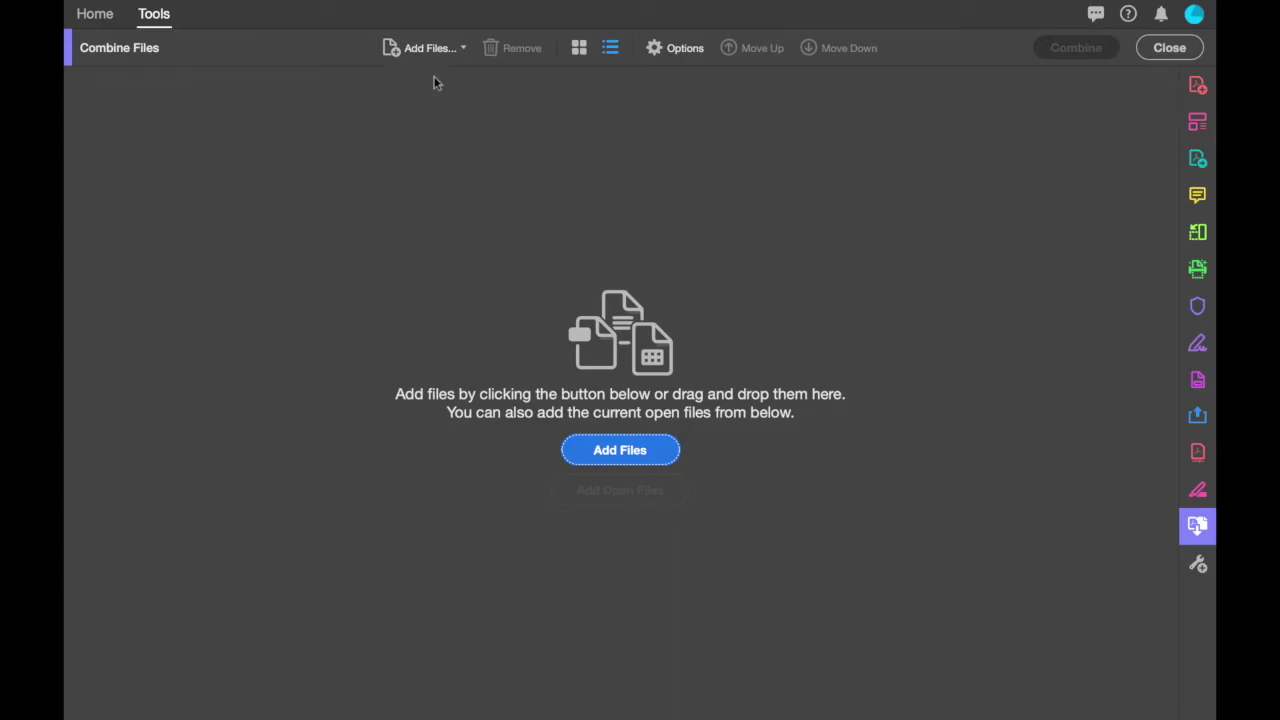
pyautogui.click(410, 48)
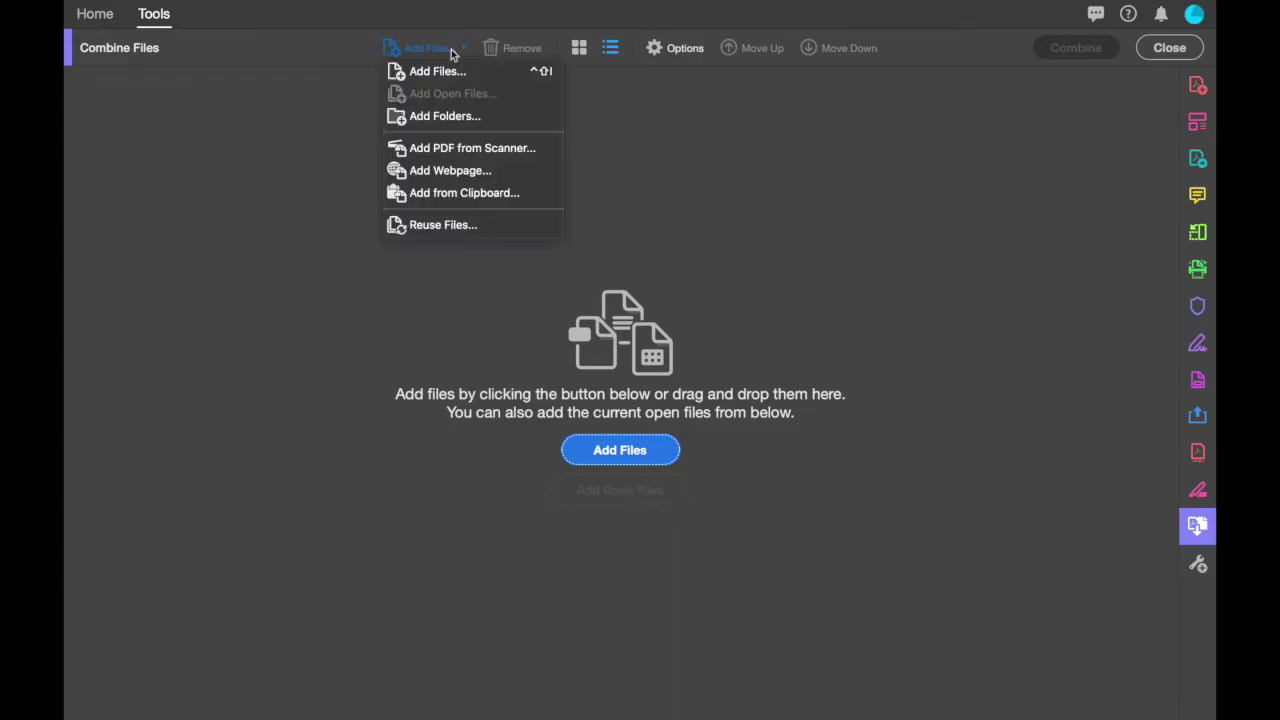
pyautogui.click(446, 117)
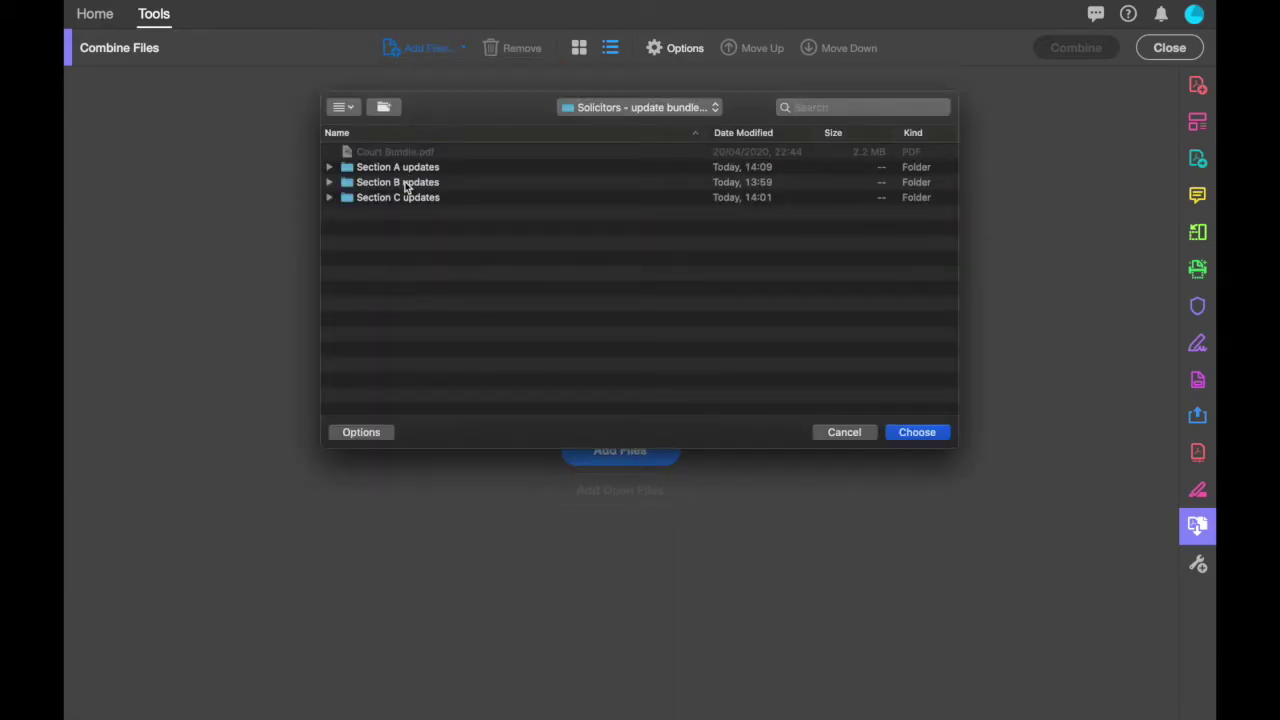
pyautogui.click(405, 186)
pyautogui.click(918, 434)
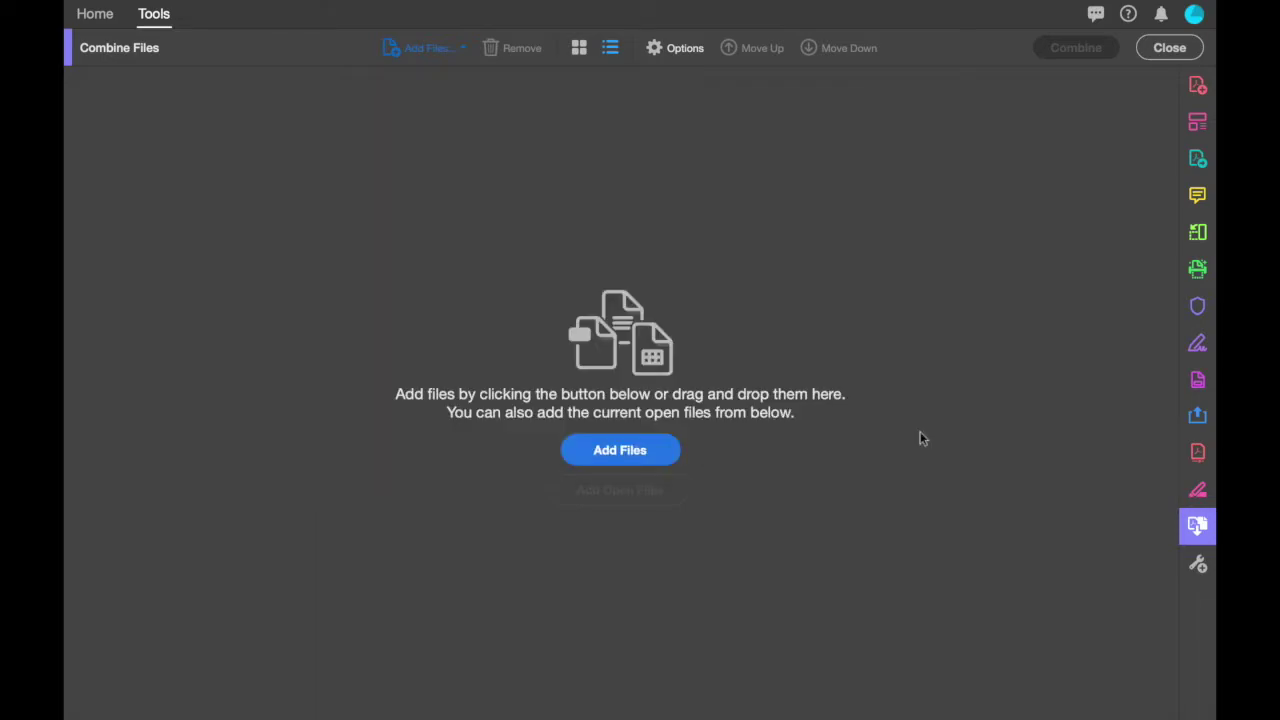
# Step: Combine the Section B files into one PDF with "Order 23.03.2020" placed first, and show its bookmarks
pyautogui.click(686, 111)
pyautogui.click(758, 47)
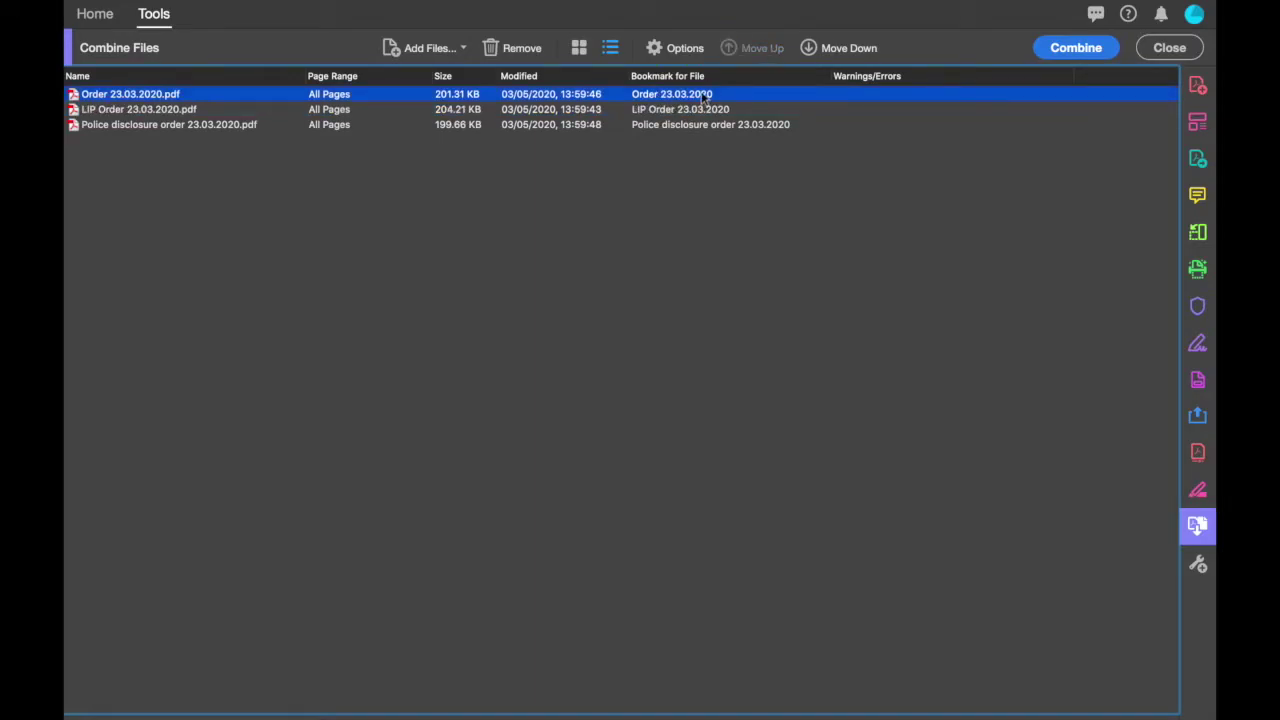
pyautogui.click(1078, 48)
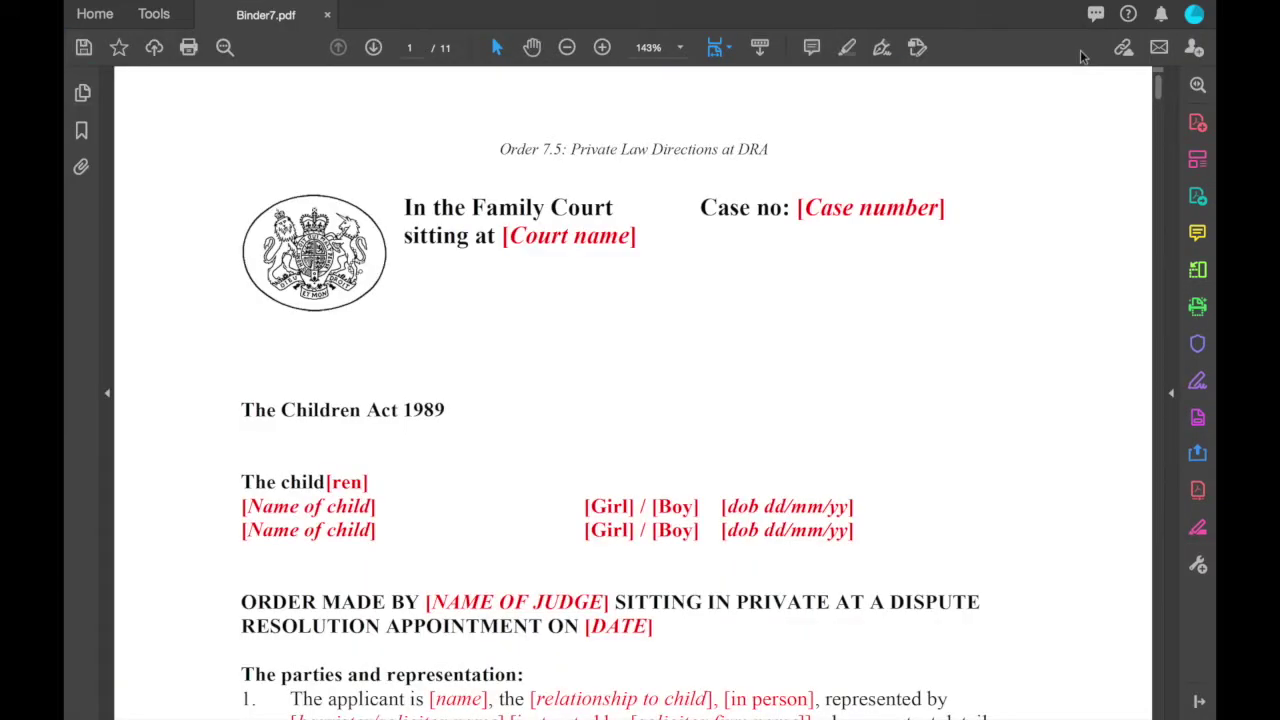
pyautogui.click(84, 134)
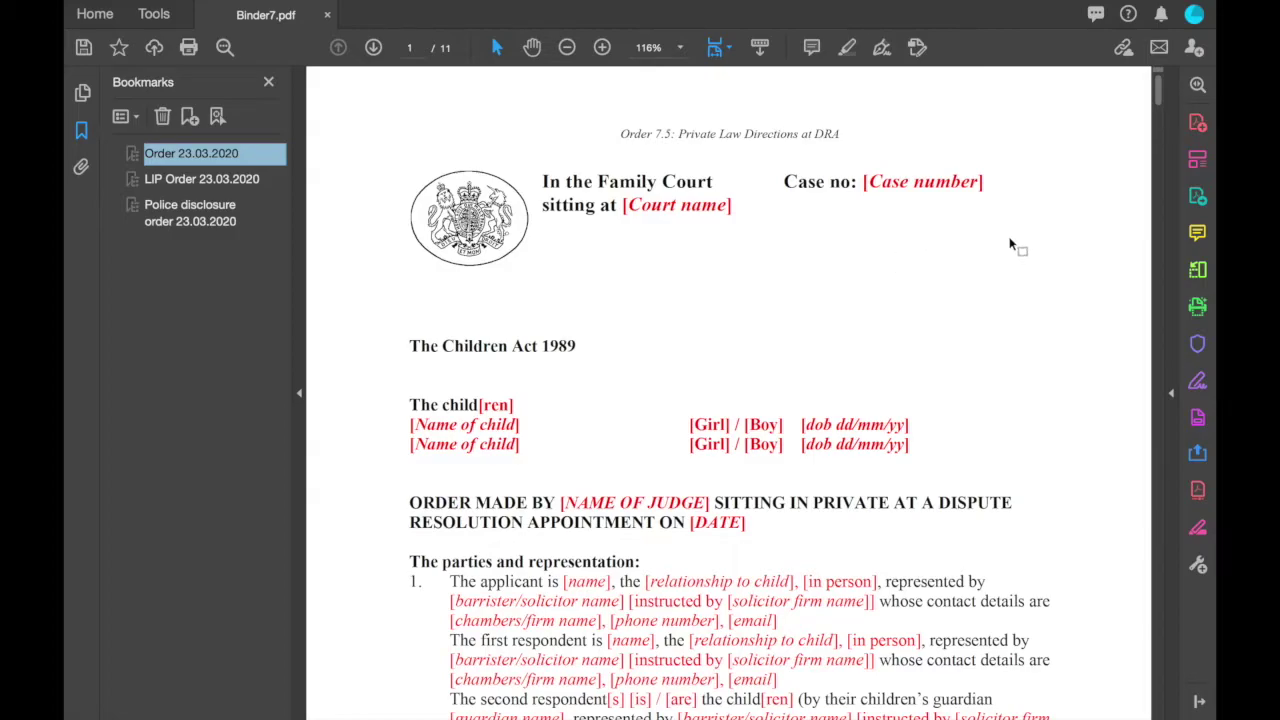
# Step: Add a header and footer to the combined Section B PDF with "B" followed by the page number as right footer text
pyautogui.click(1198, 165)
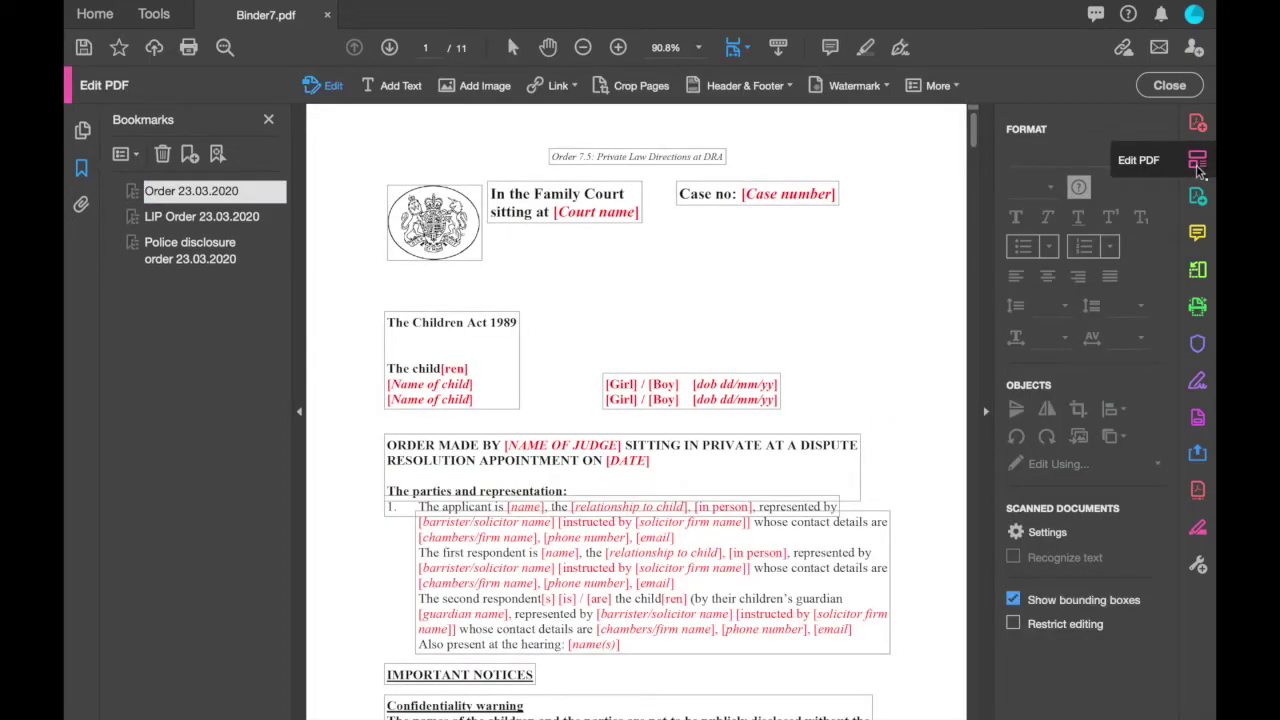
pyautogui.click(768, 88)
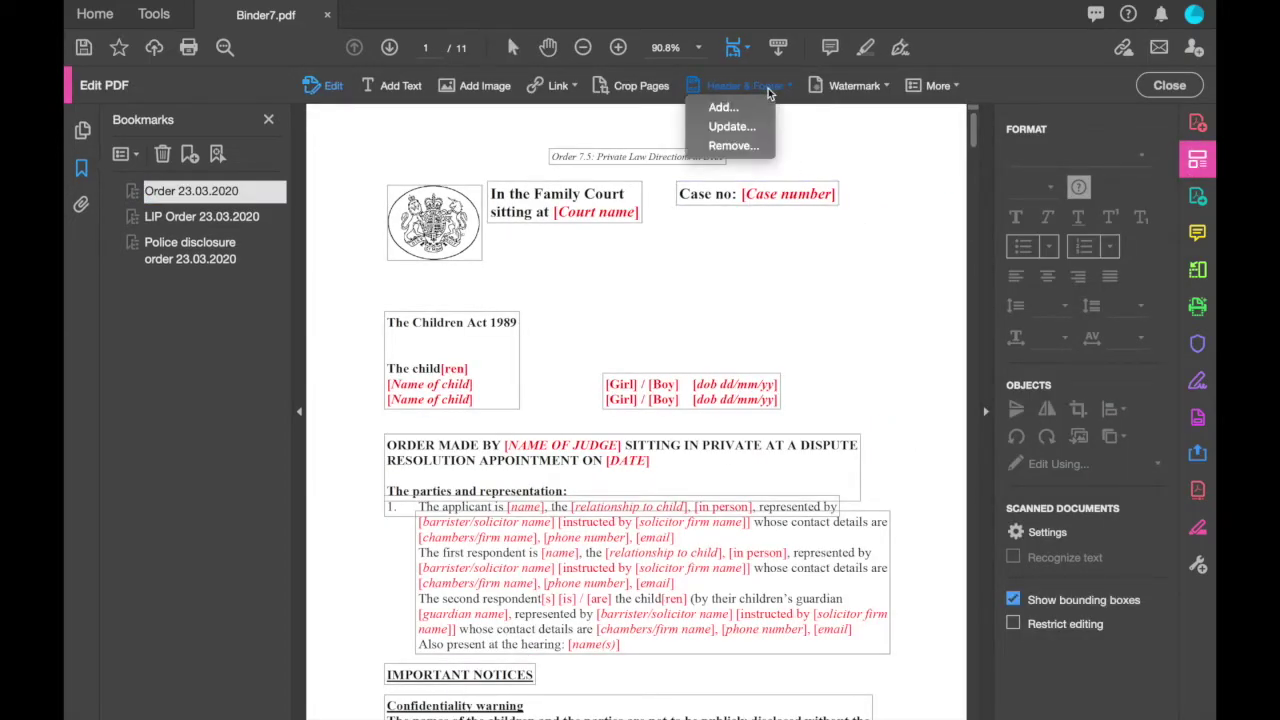
pyautogui.click(724, 107)
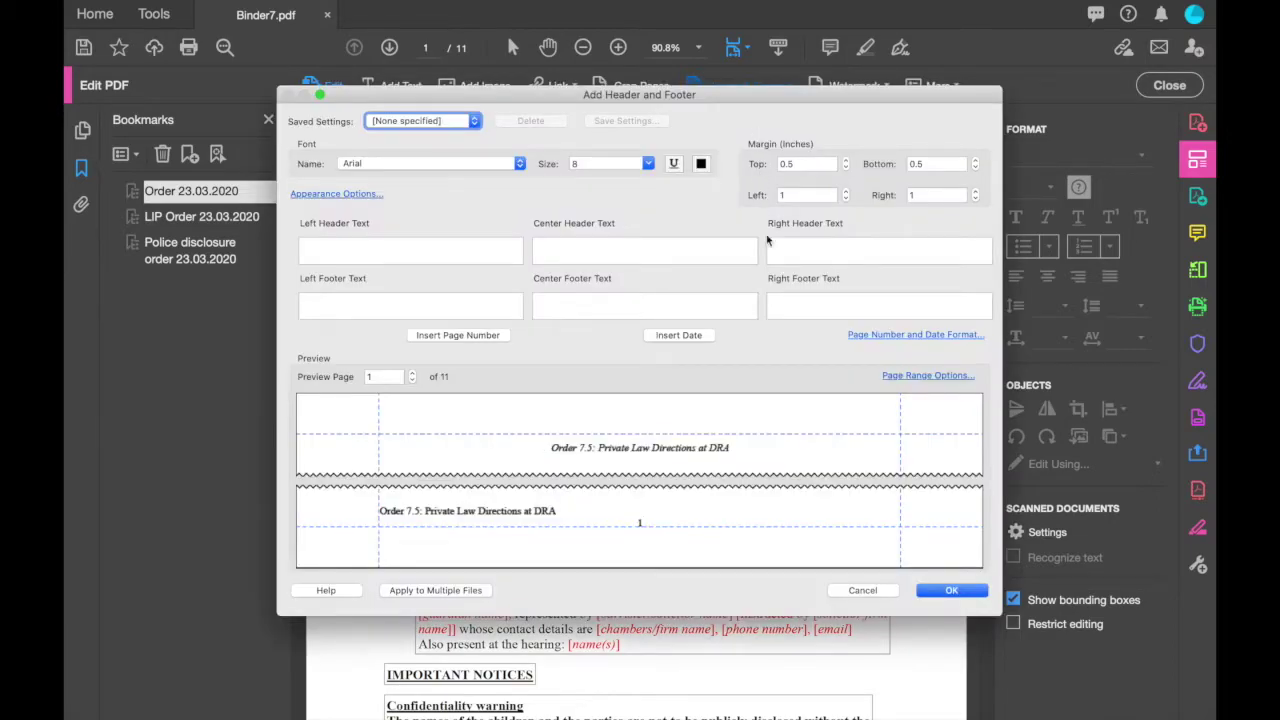
pyautogui.click(782, 308)
pyautogui.write('B')
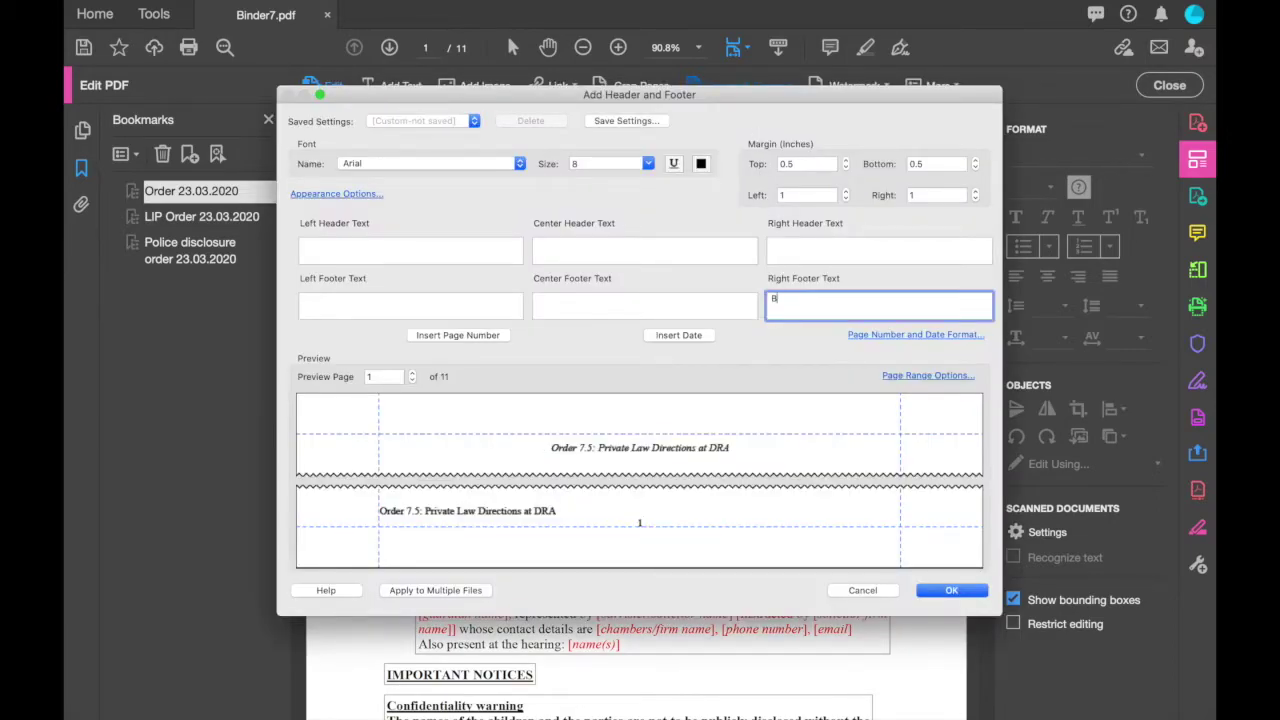
pyautogui.click(480, 336)
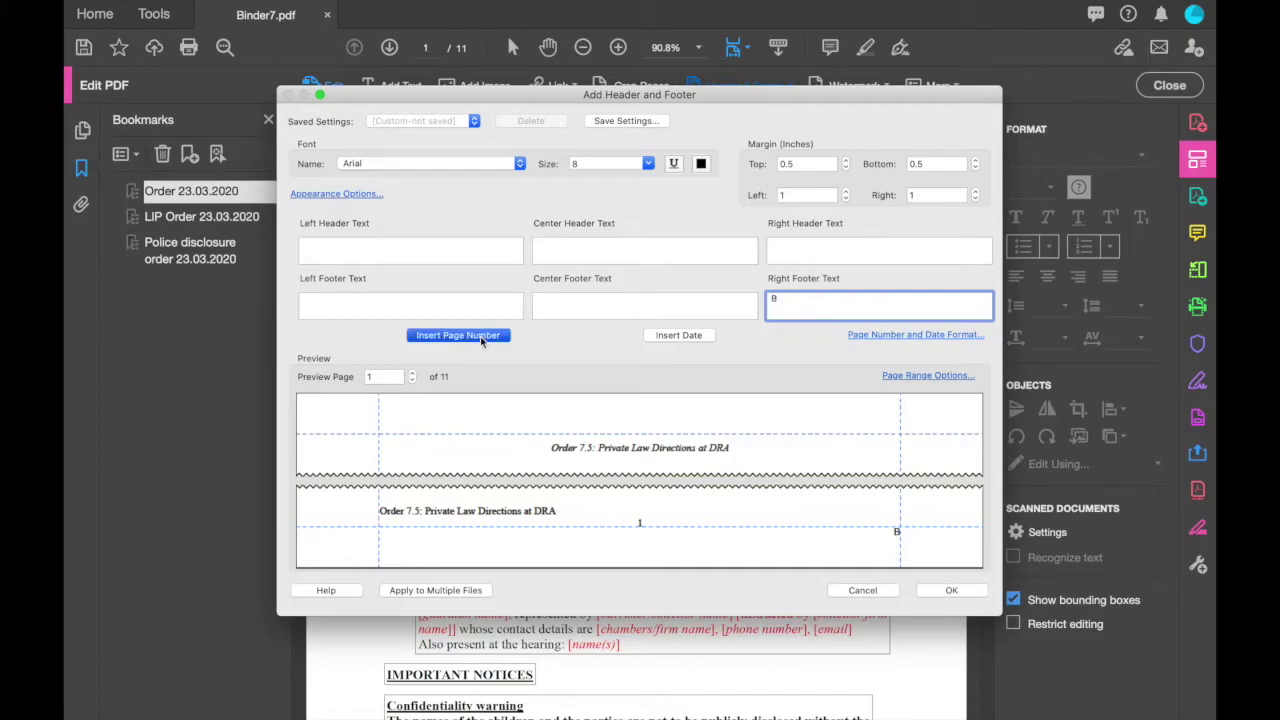
# Step: Set the footer font size to 12 and the start page number to 49
pyautogui.moveTo(820, 303); pyautogui.dragTo(767, 303)
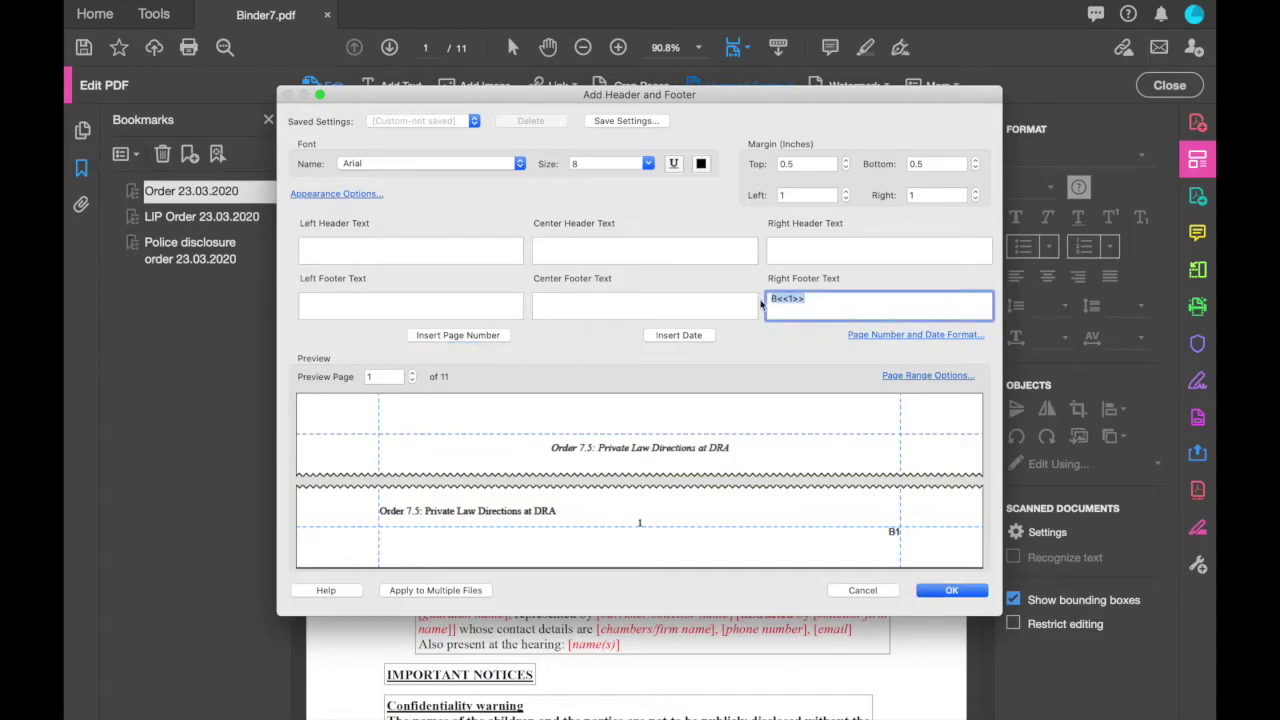
pyautogui.click(648, 163)
pyautogui.click(608, 241)
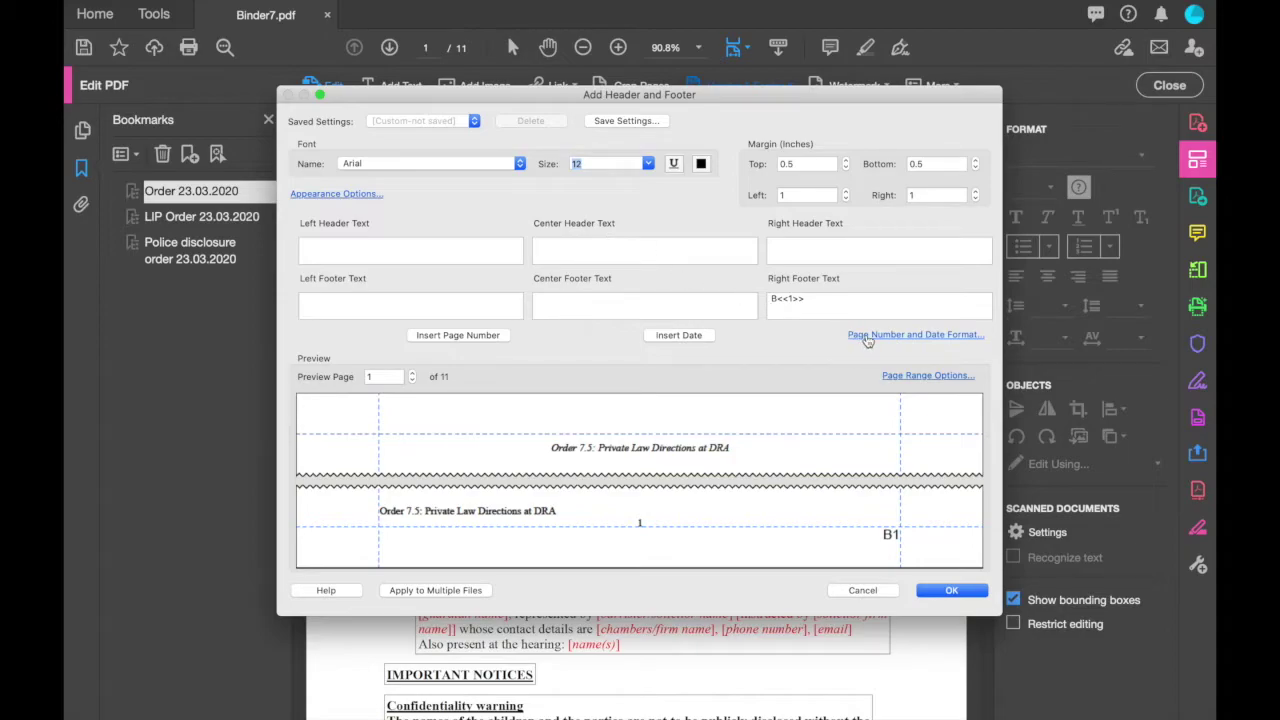
pyautogui.click(868, 336)
pyautogui.click(690, 372)
pyautogui.write('49')
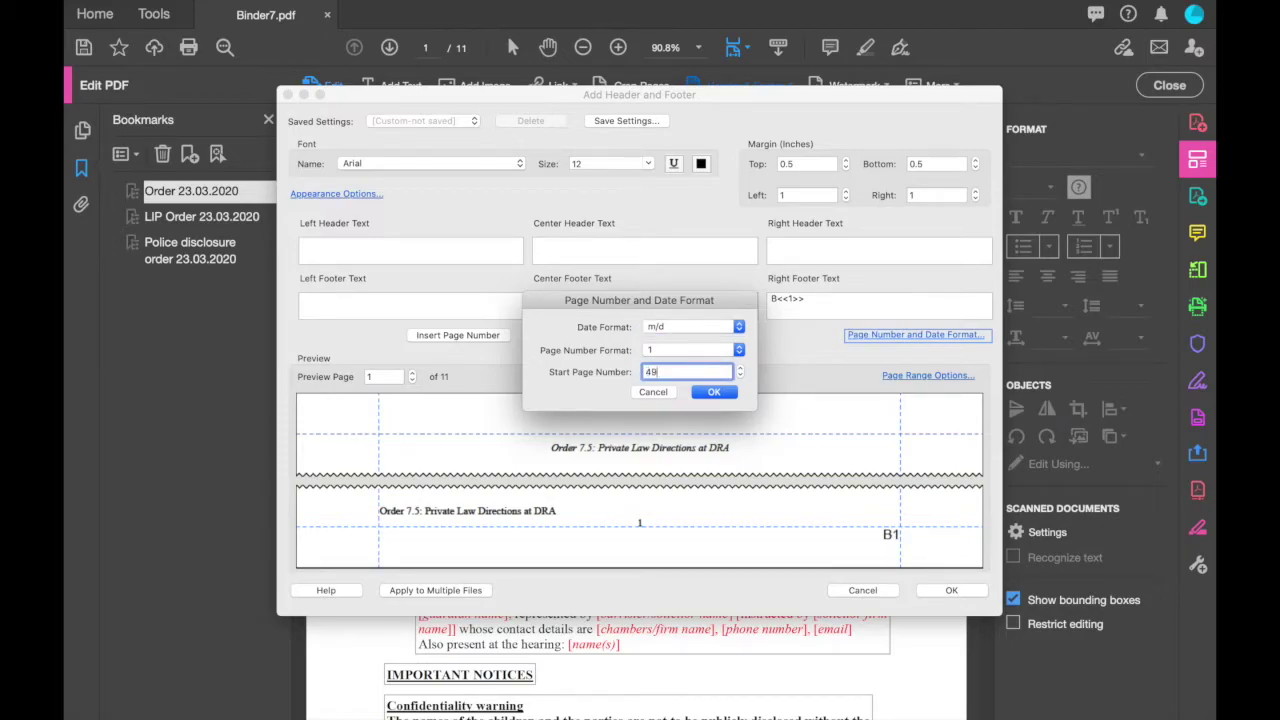
pyautogui.press('Return')
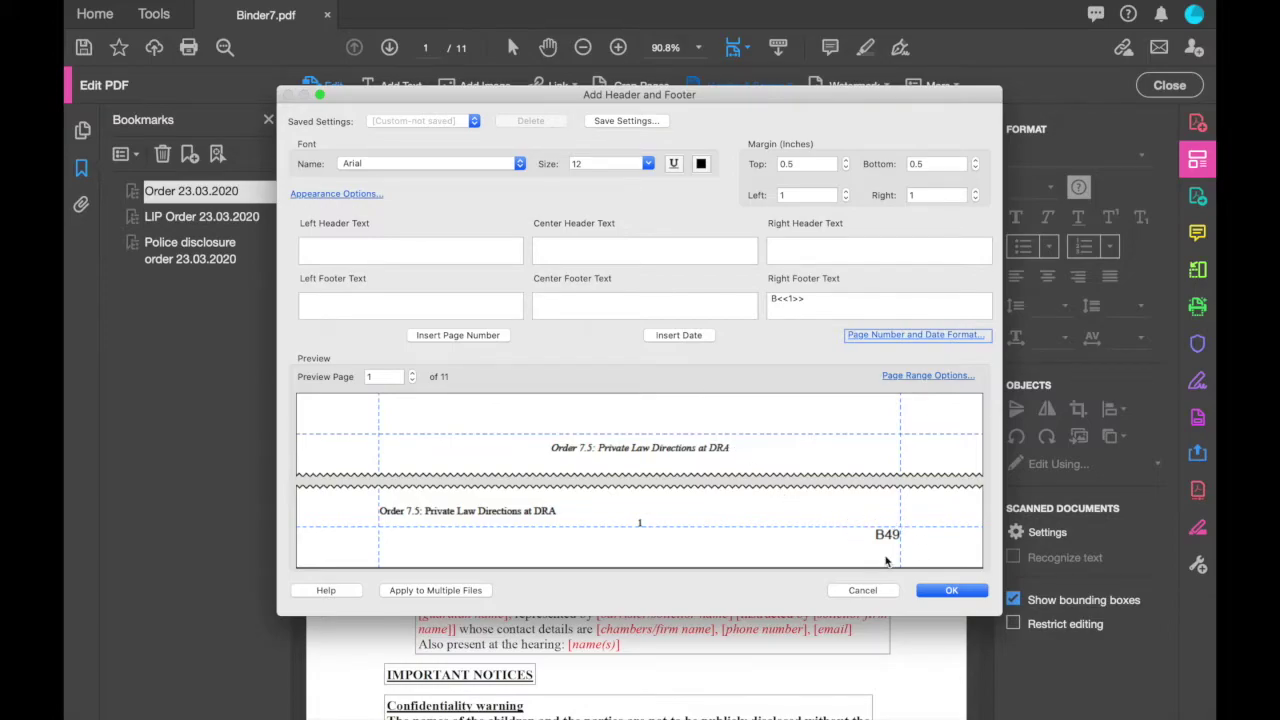
# Step: Apply the footer, check the numbering at the foot of the first two pages, and leave PDF editing
pyautogui.click(952, 590)
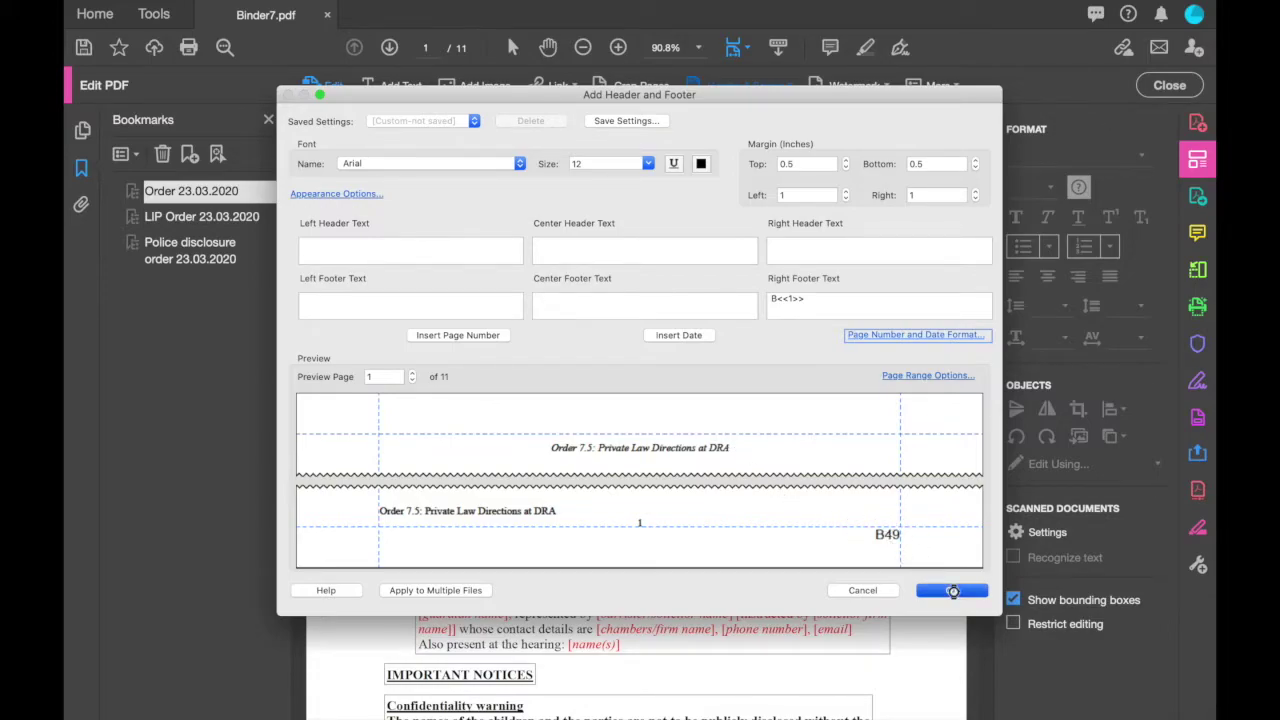
pyautogui.scroll(-8, 903, 612)
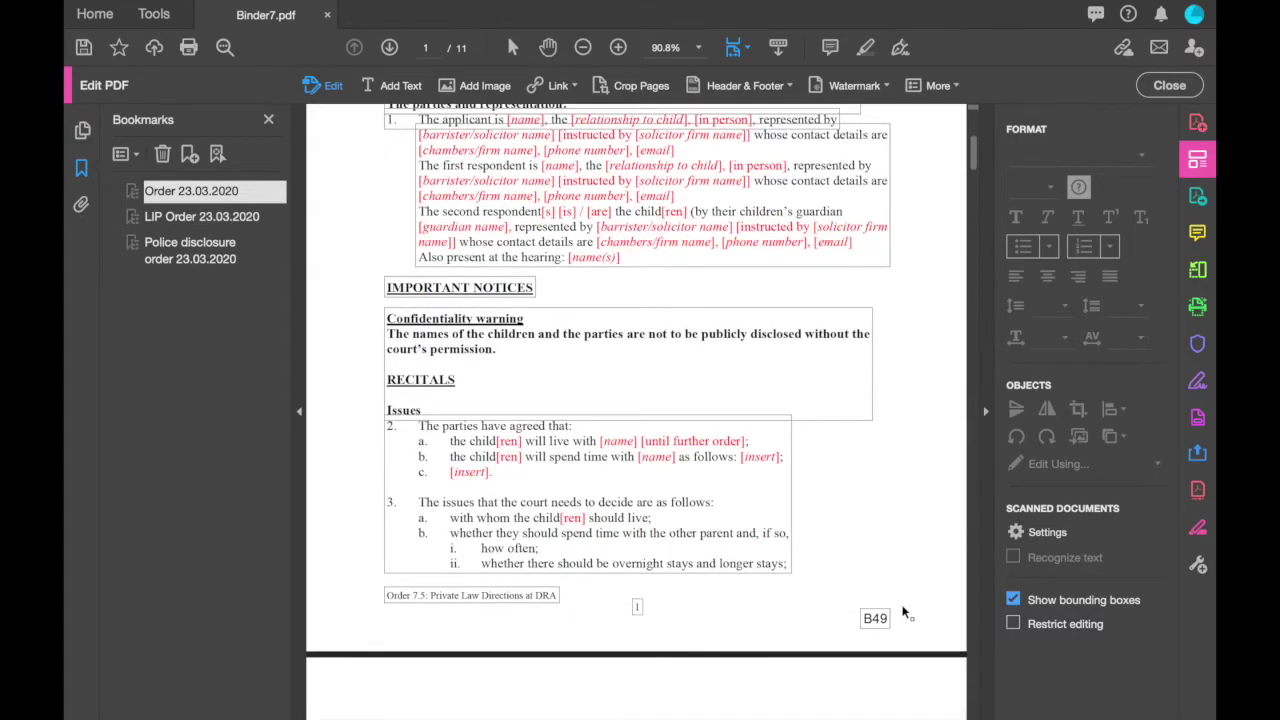
pyautogui.scroll(-10, 903, 612)
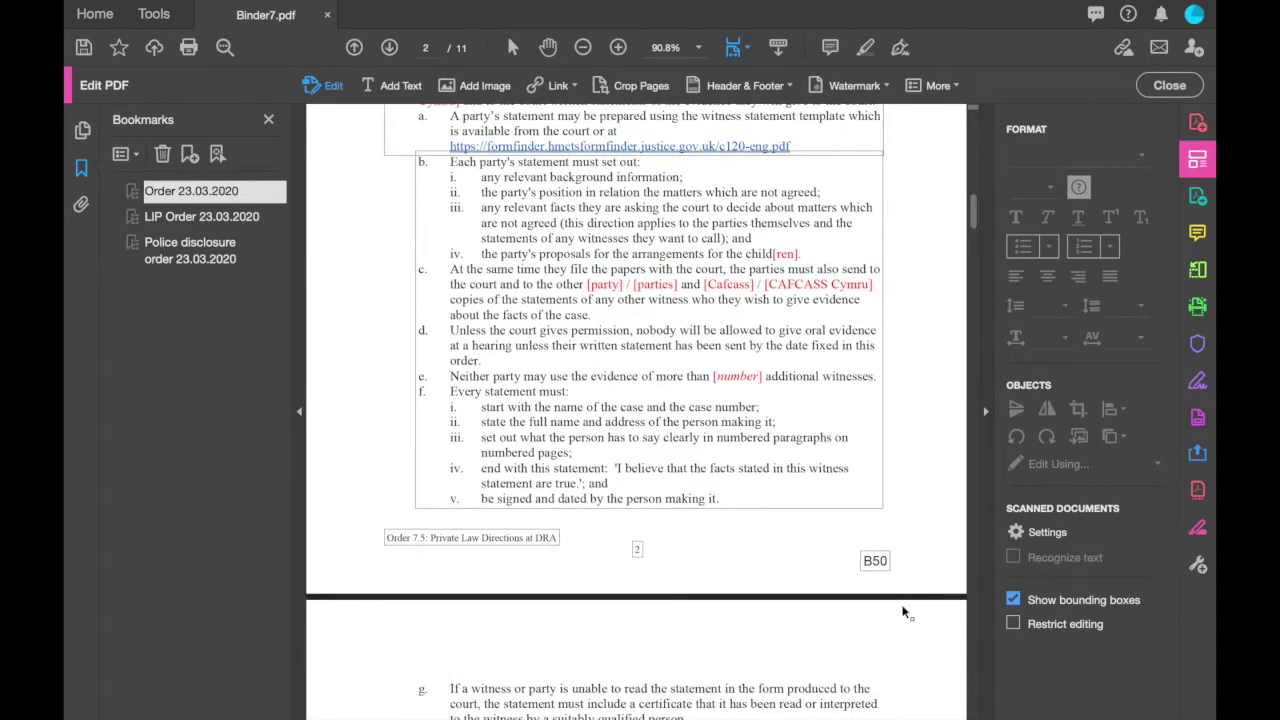
pyautogui.click(1169, 85)
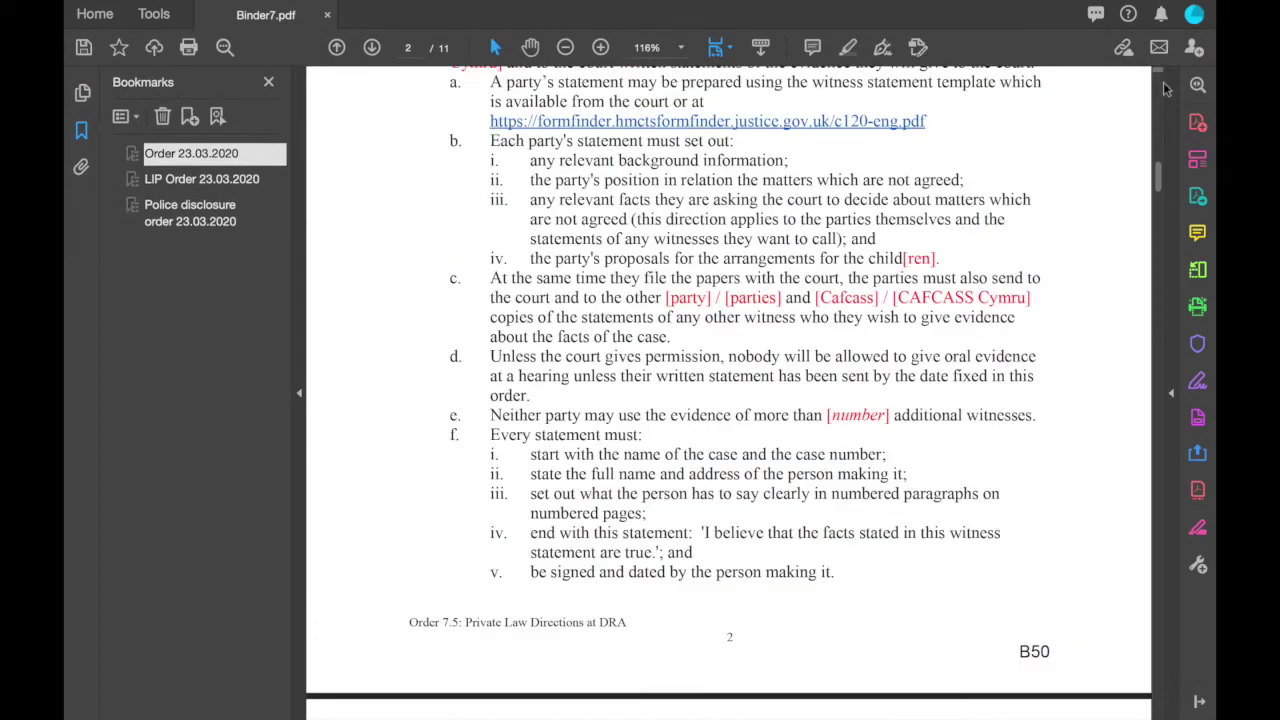
# Step: Save the combined PDF as "Section B updates" inside the "Section B updates" folder and close the document
pyautogui.click(215, 8)
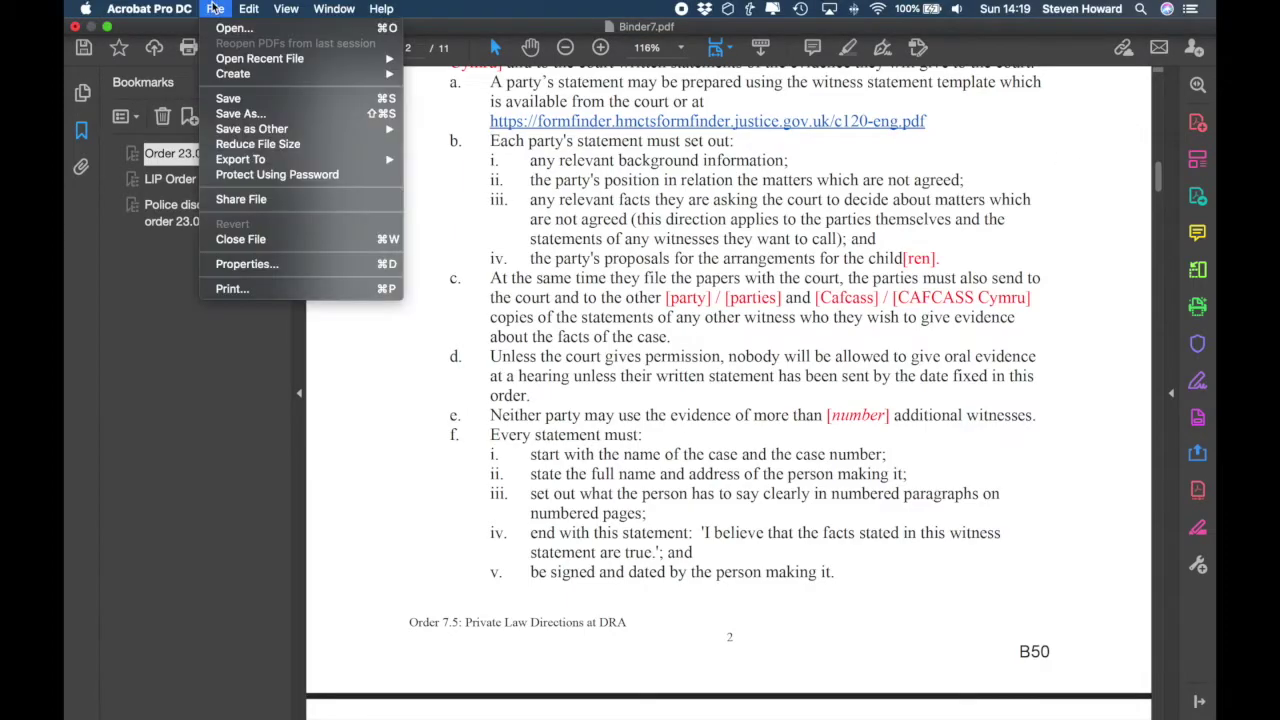
pyautogui.click(232, 116)
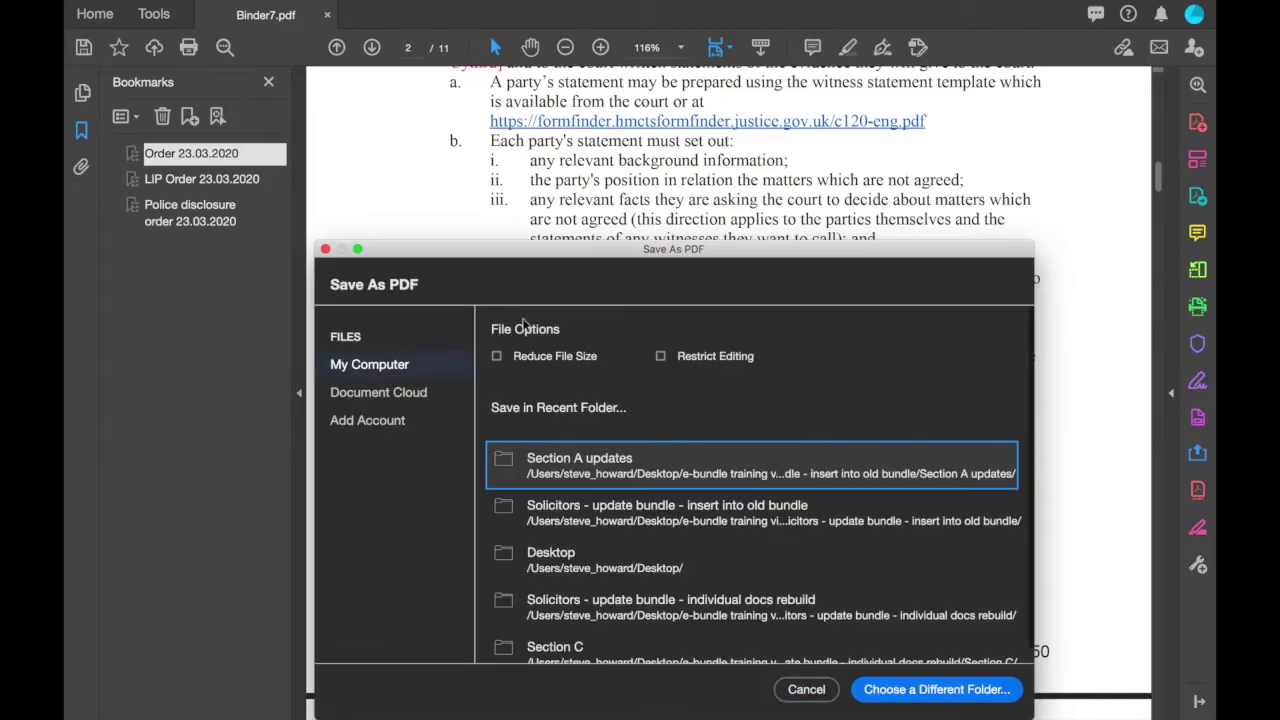
pyautogui.click(565, 512)
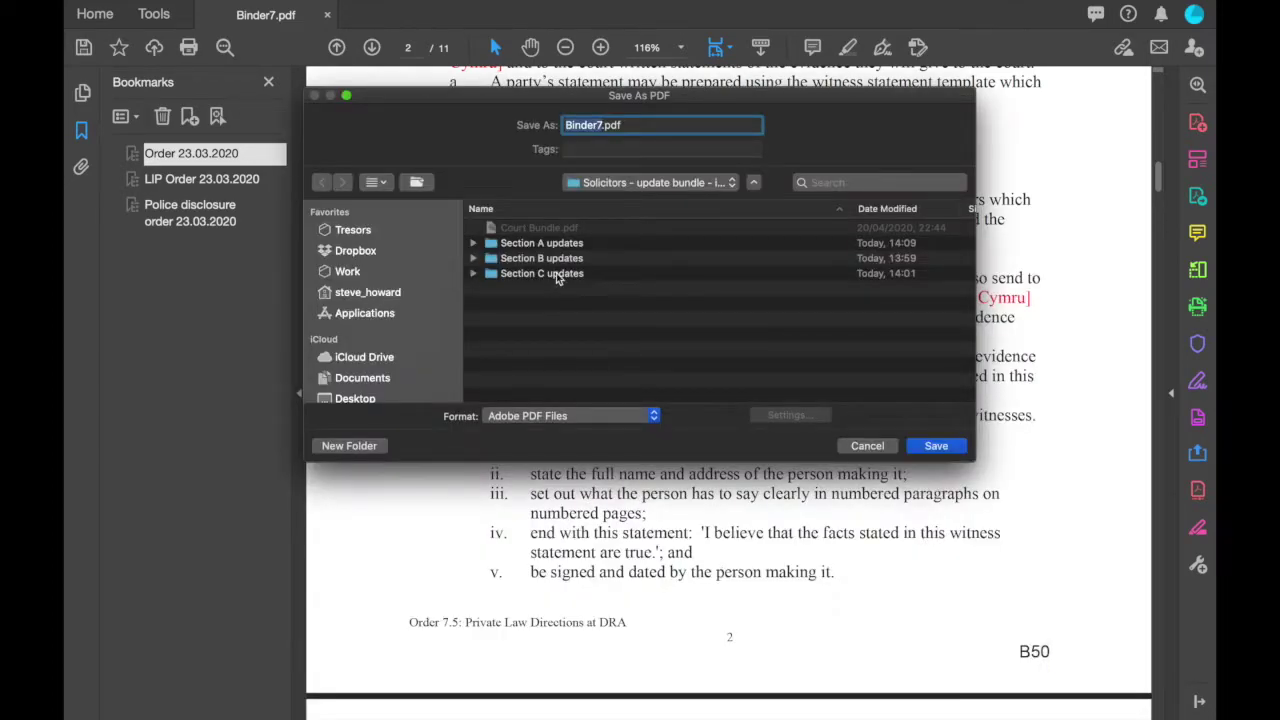
pyautogui.doubleClick(554, 256)
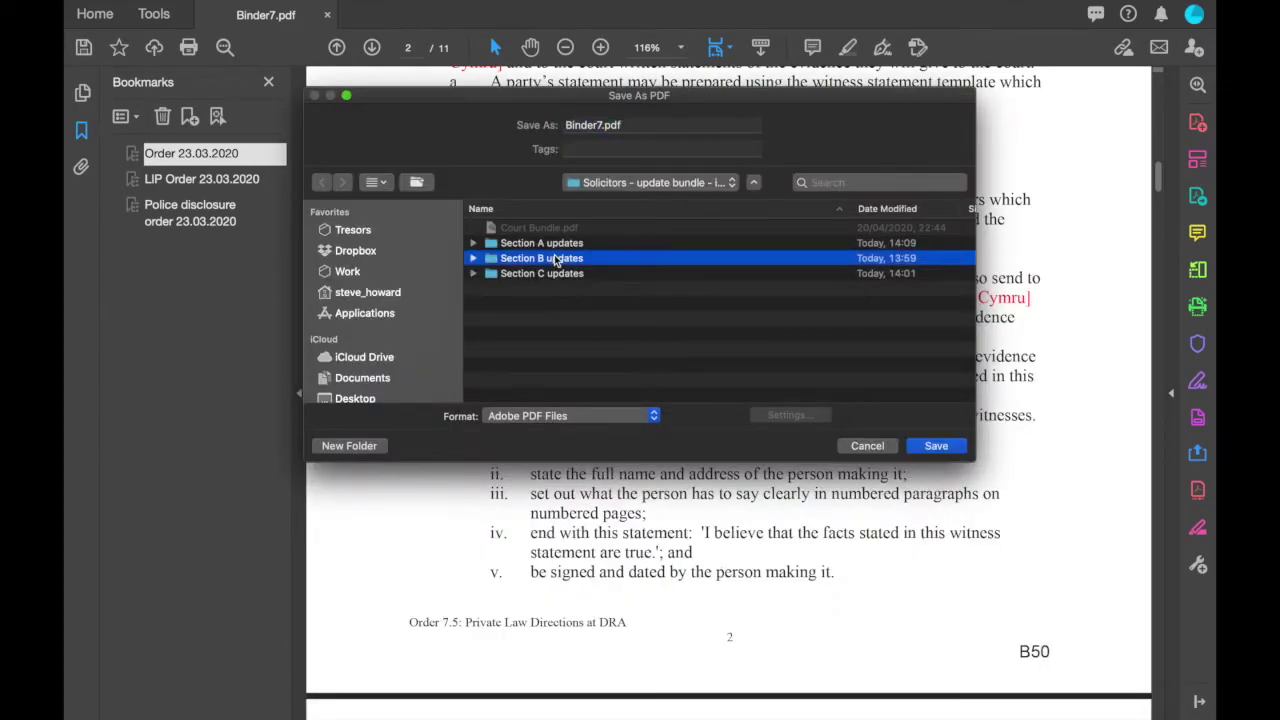
pyautogui.doubleClick(597, 124)
pyautogui.write('Section B updates')
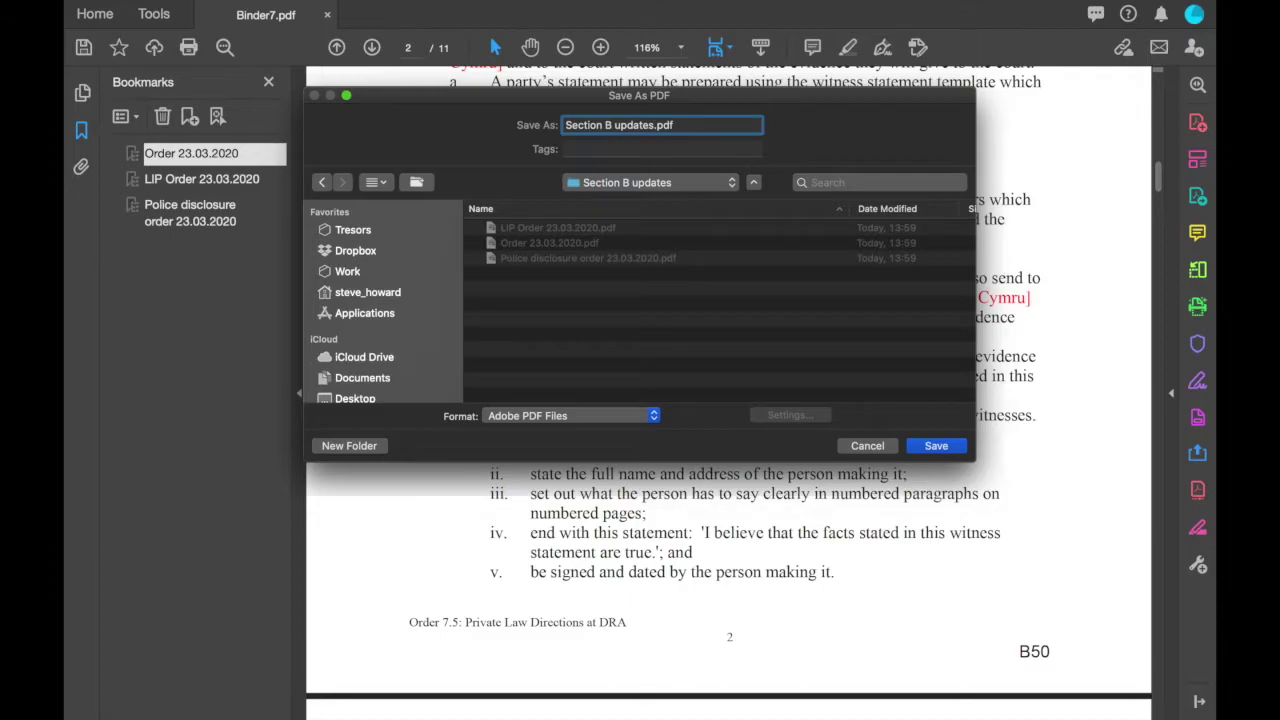
pyautogui.press('Return')
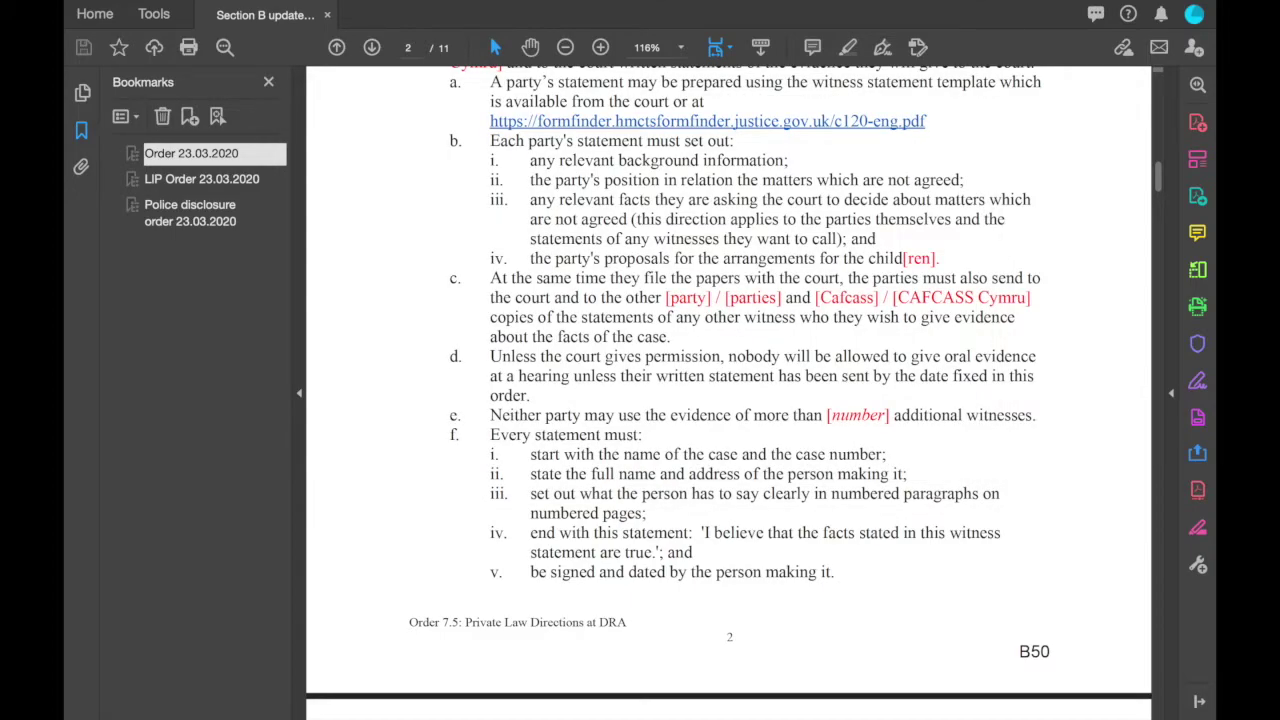
pyautogui.press('super+w')
# Step: Start a new Combine Files list and add the whole "Section C updates" folder
pyautogui.click(154, 16)
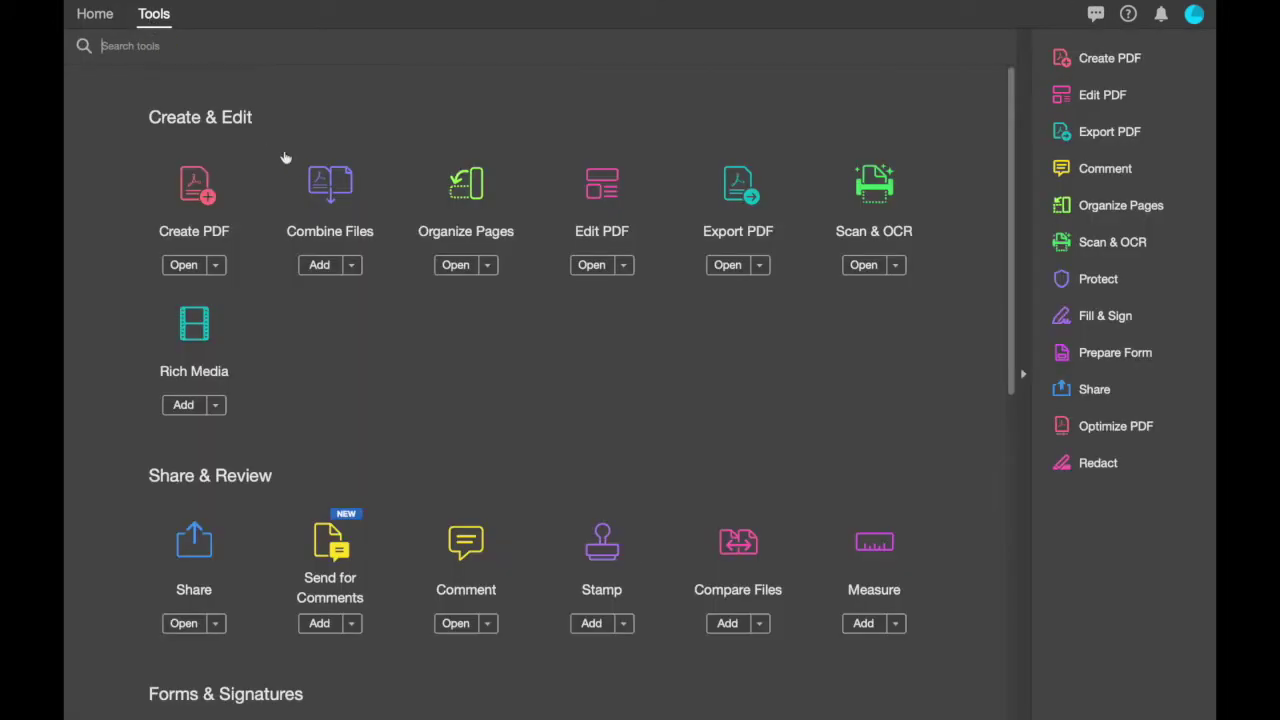
pyautogui.click(318, 197)
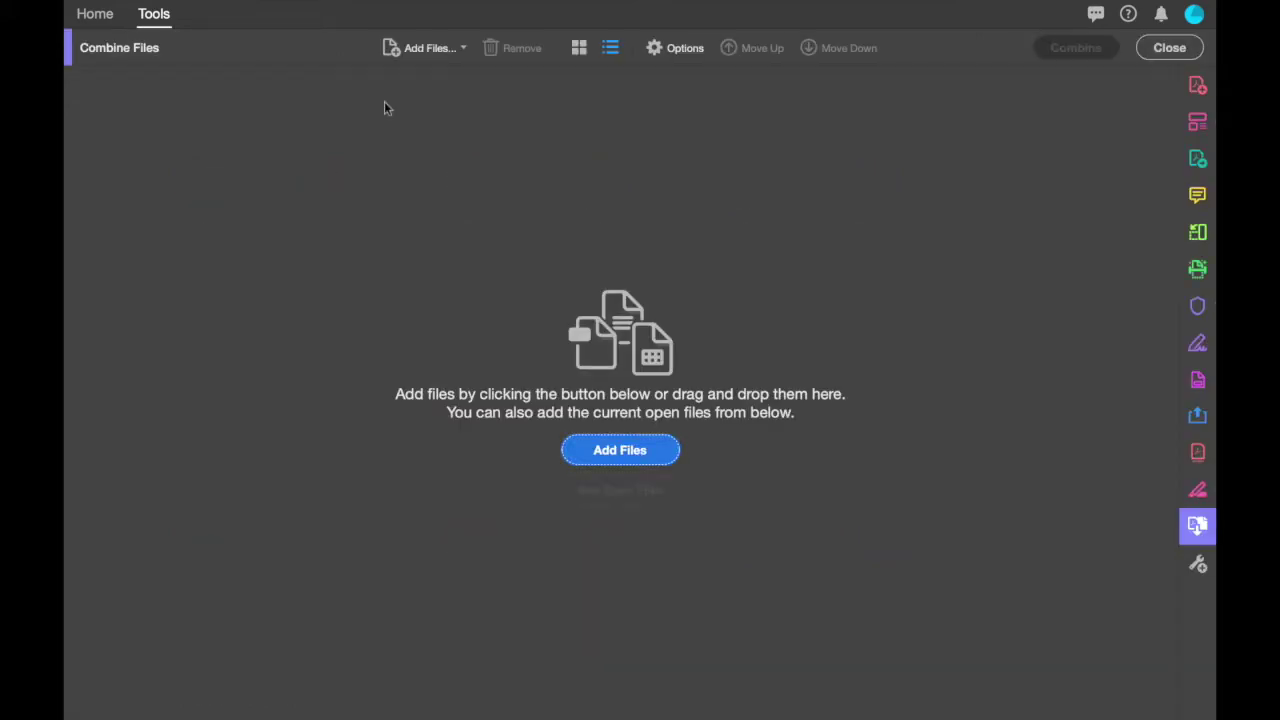
pyautogui.click(436, 50)
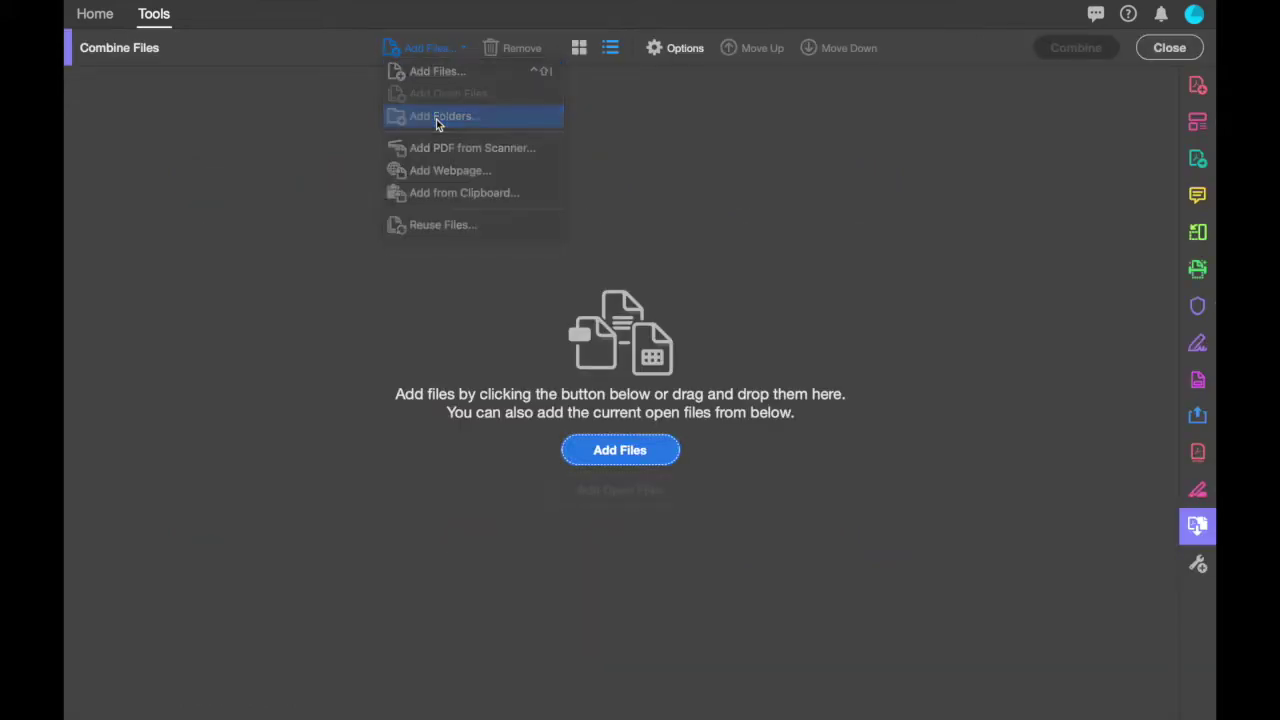
pyautogui.click(436, 118)
pyautogui.click(415, 197)
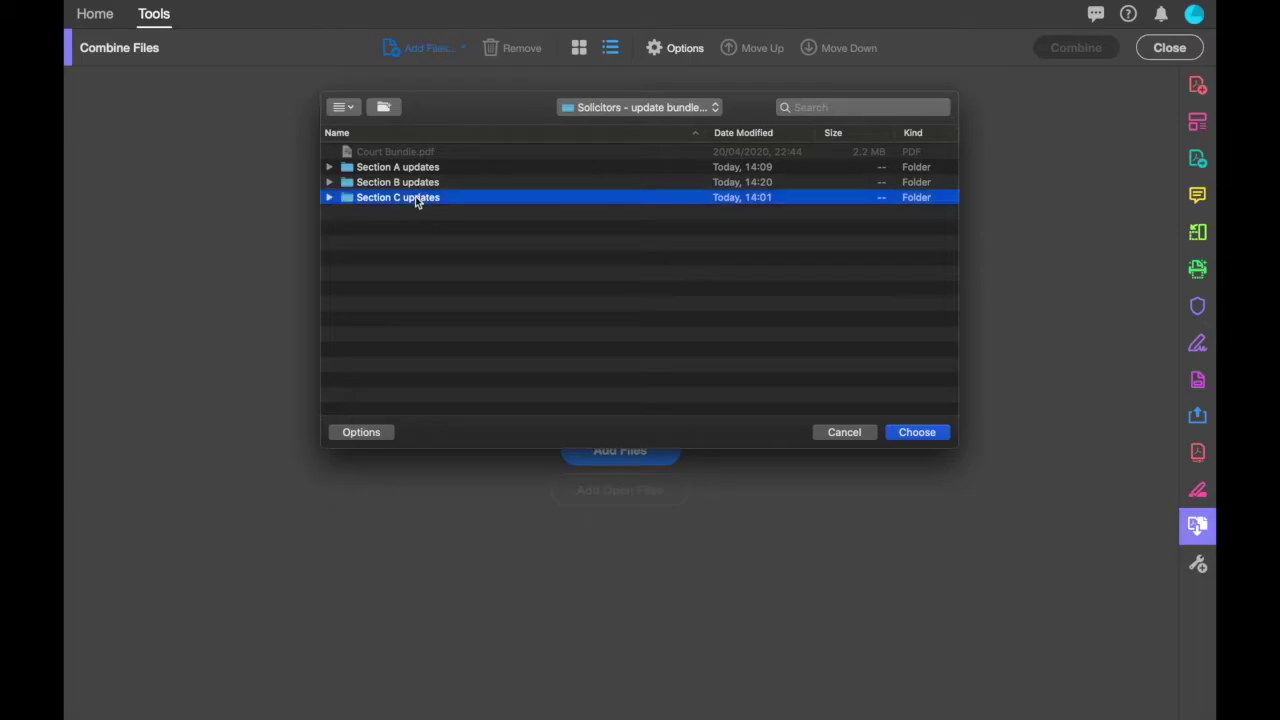
pyautogui.click(909, 432)
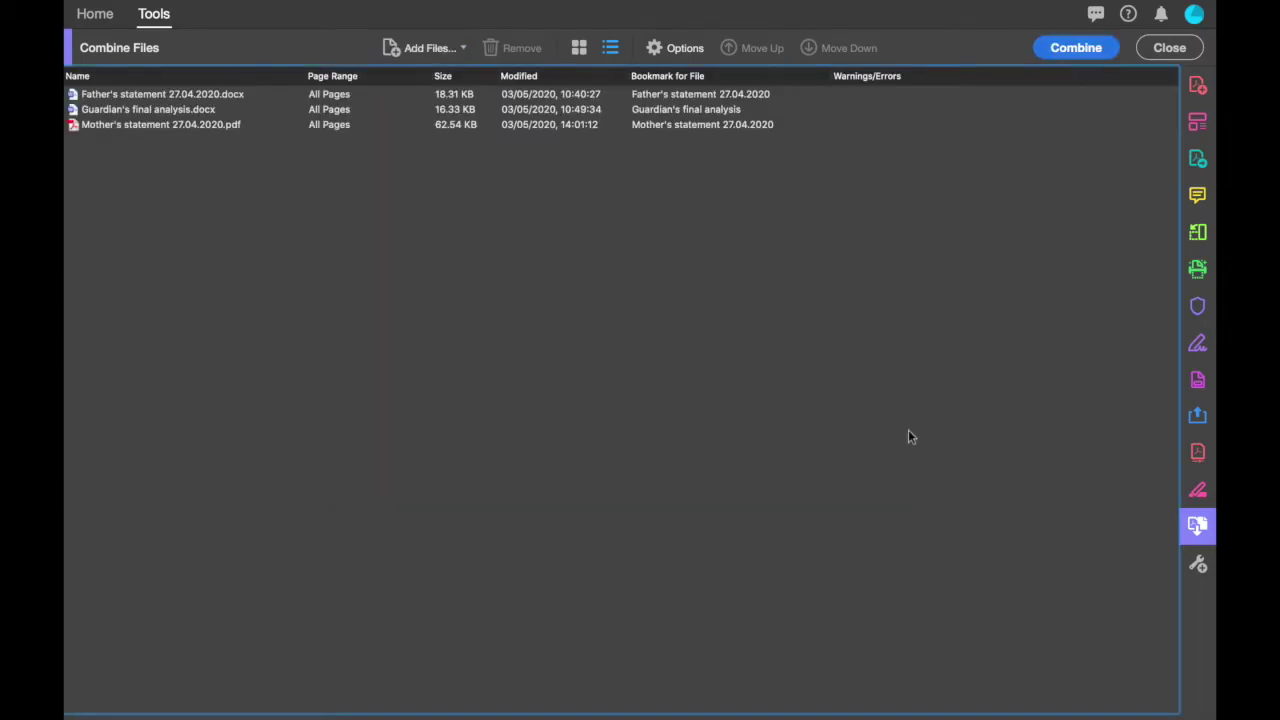
# Step: Combine the Section C files with "Guardian's final analysis" placed last, and check the mother's statement through its bookmark
pyautogui.click(715, 112)
pyautogui.click(830, 48)
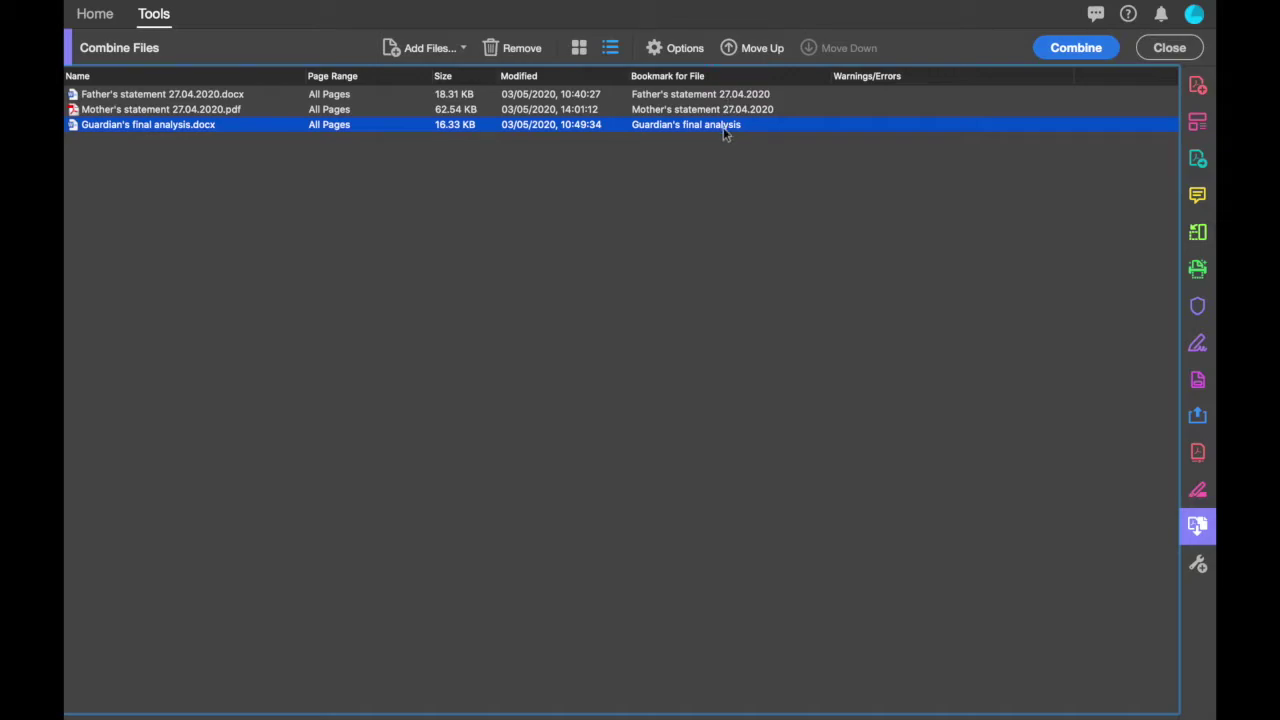
pyautogui.click(1058, 48)
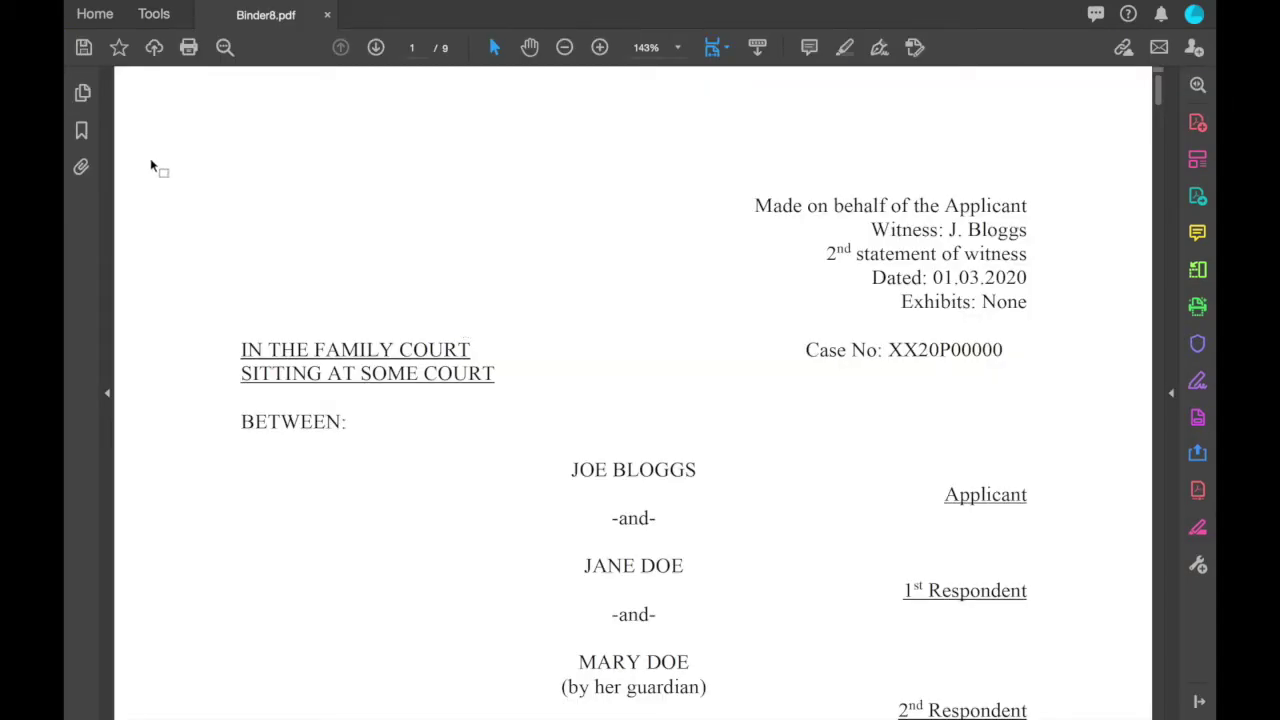
pyautogui.click(81, 130)
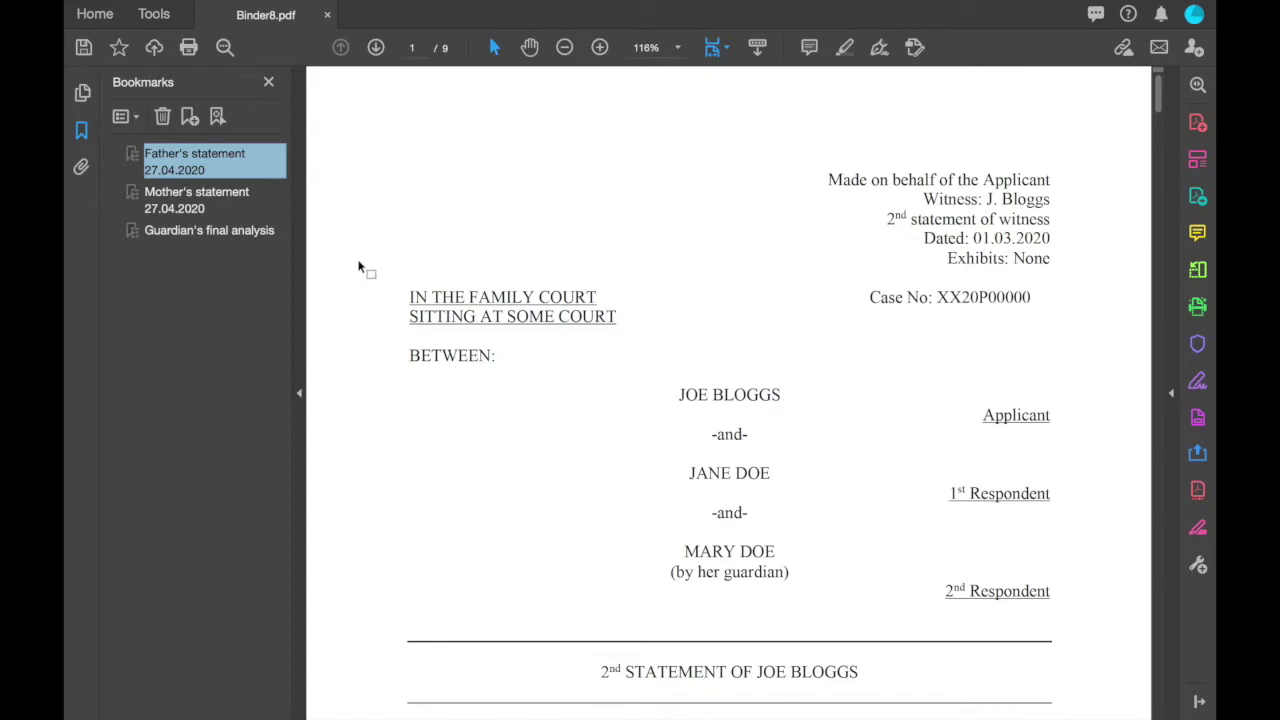
pyautogui.click(236, 206)
pyautogui.scroll(-5, 474, 283)
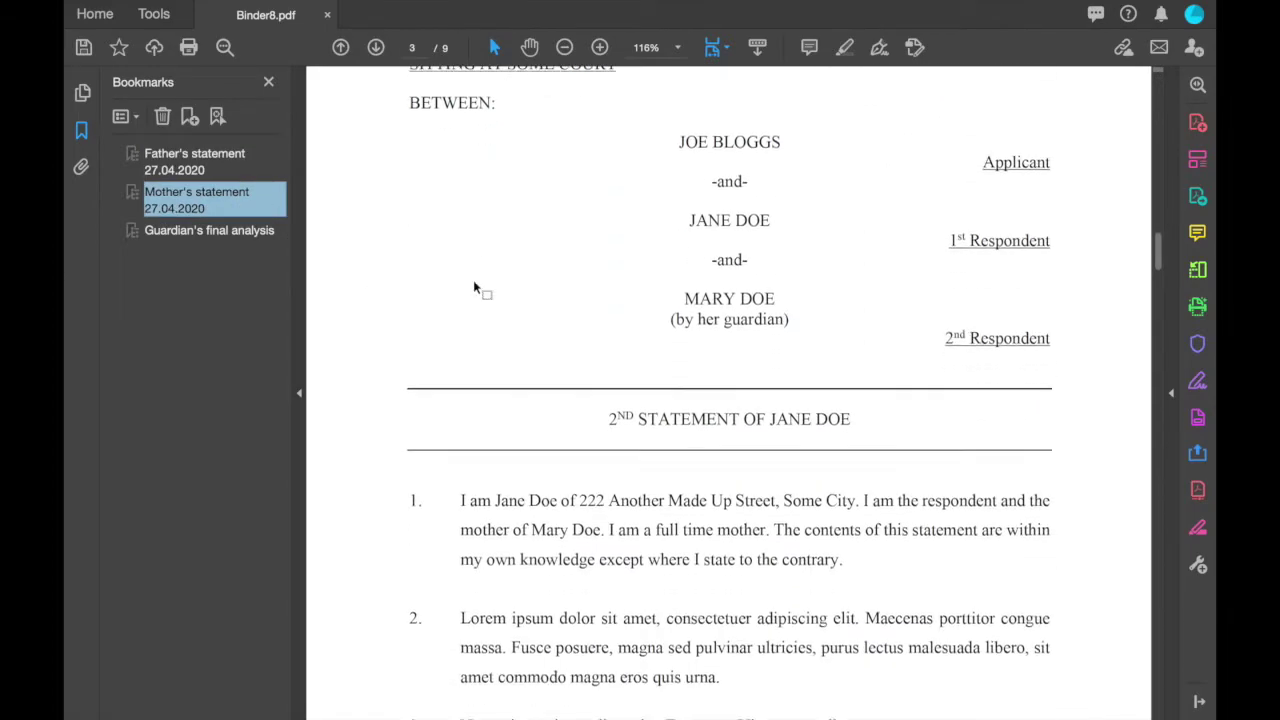
pyautogui.moveTo(627, 420); pyautogui.dragTo(803, 423)
pyautogui.click(793, 443)
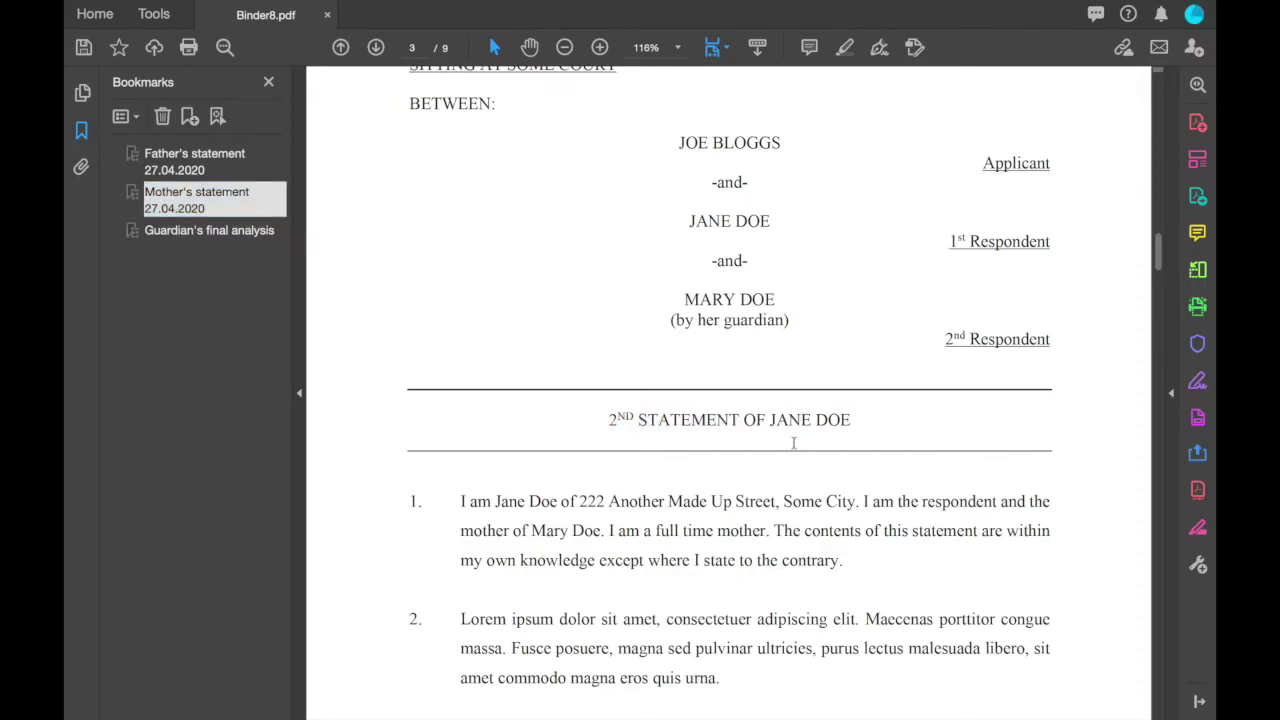
# Step: Add a header and footer to the combined Section C PDF with "C" followed by the page number as right footer text
pyautogui.click(1196, 161)
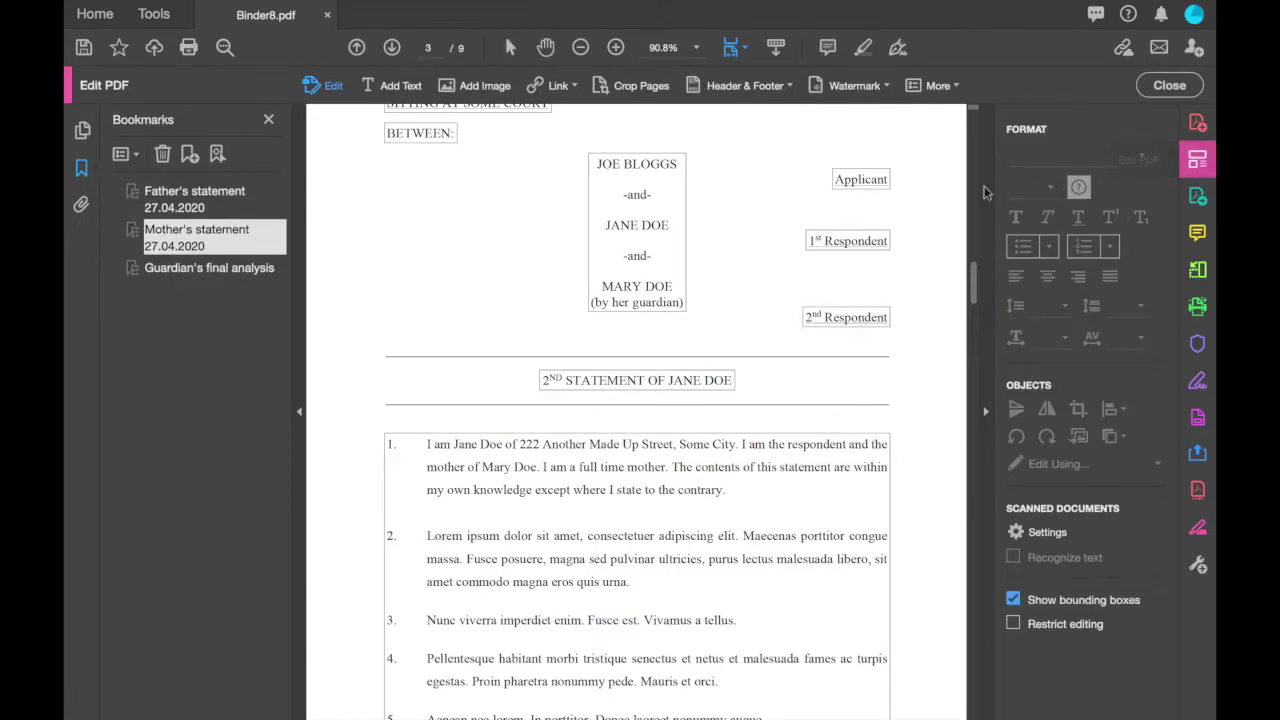
pyautogui.click(762, 88)
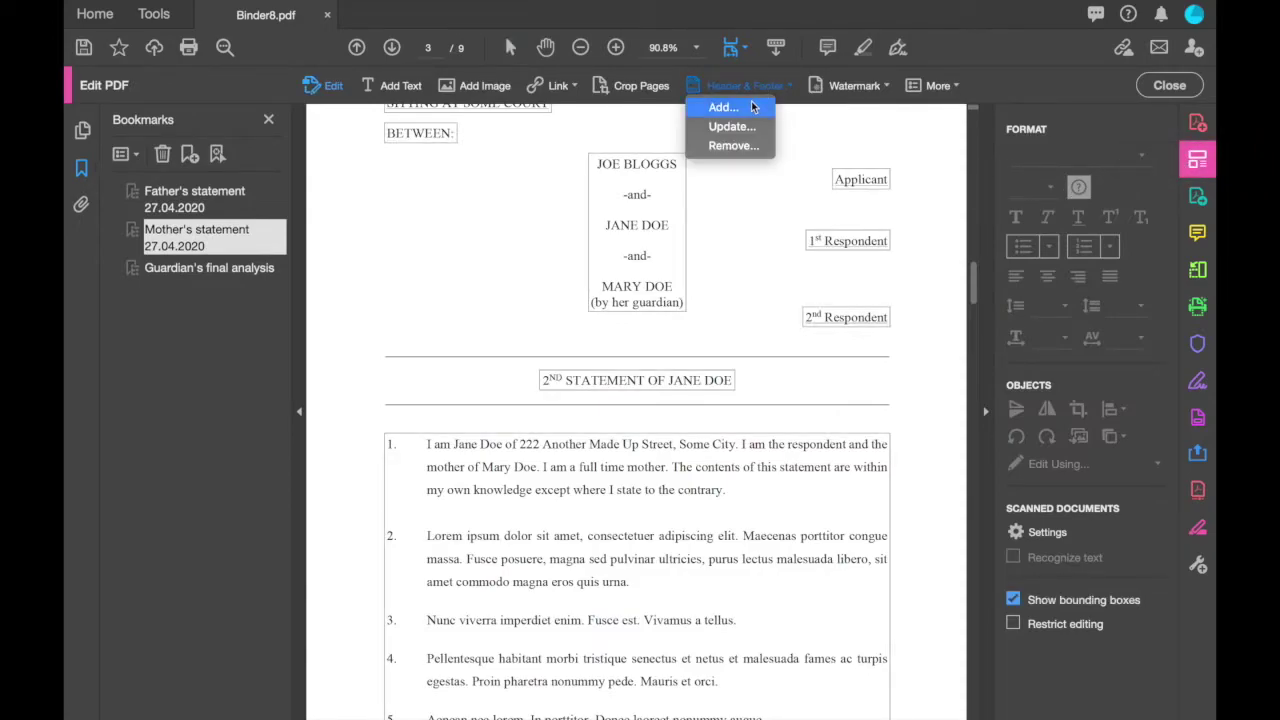
pyautogui.click(750, 104)
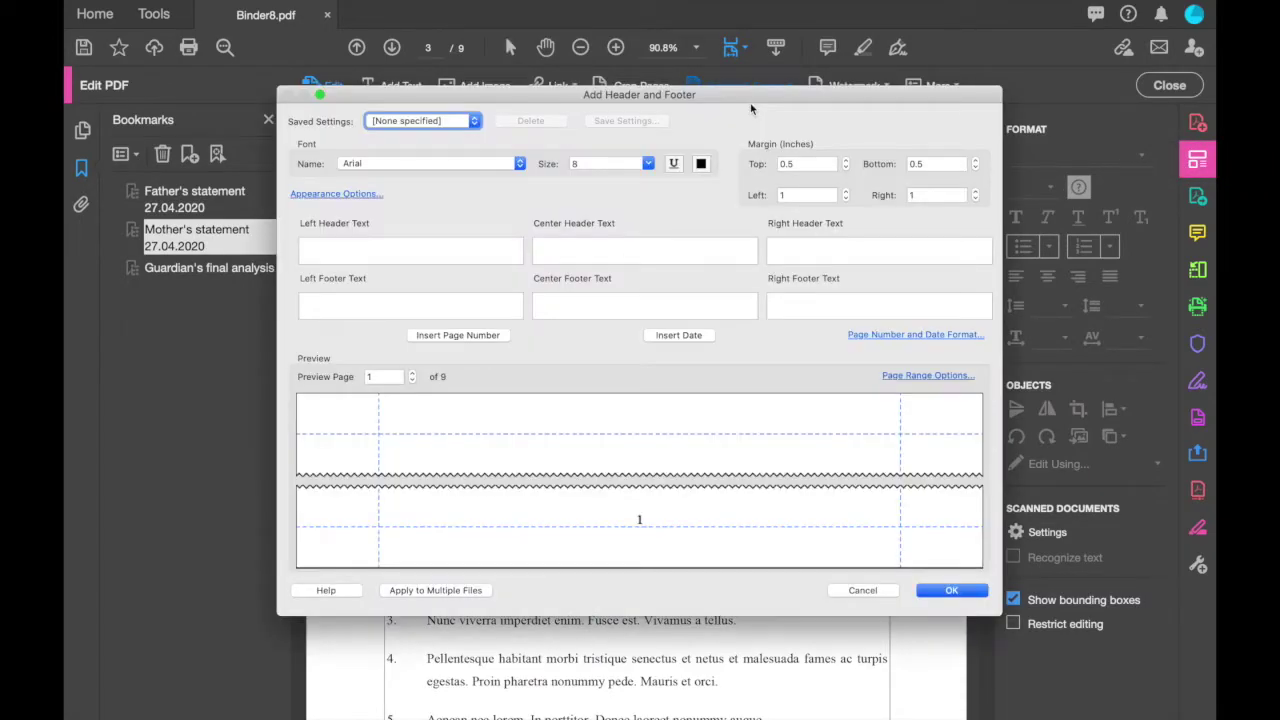
pyautogui.click(787, 309)
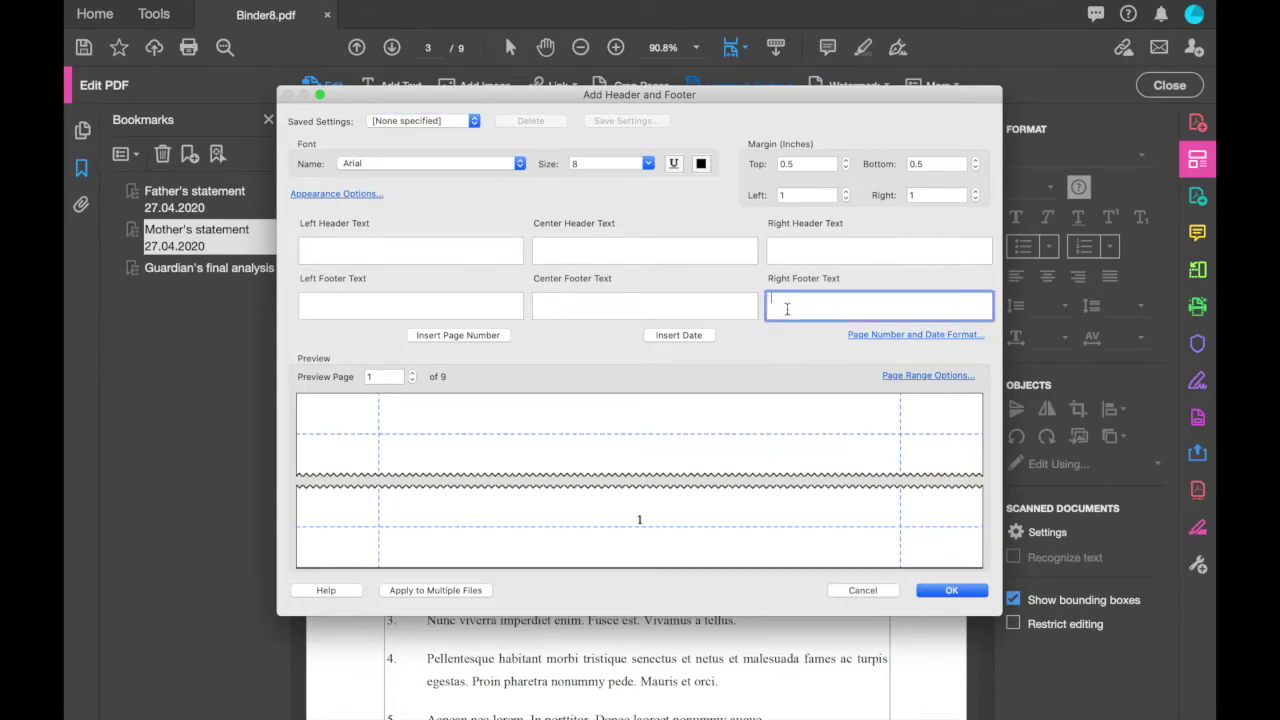
pyautogui.write('c')
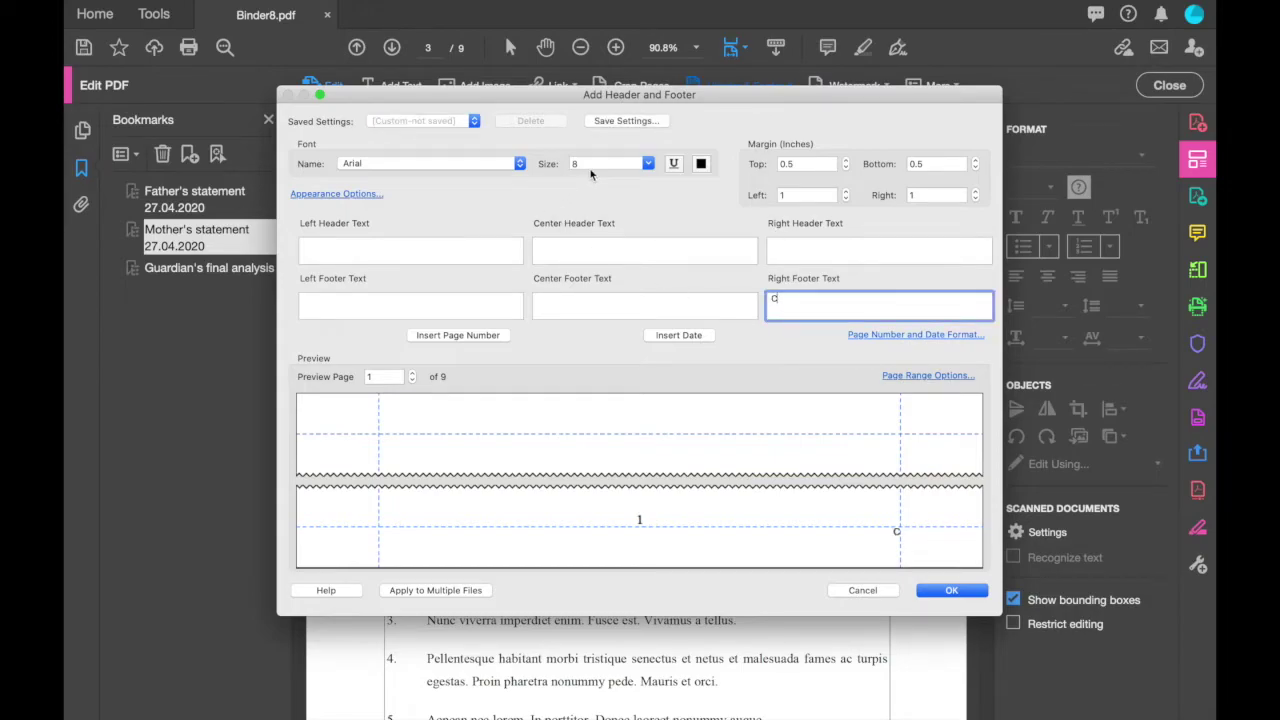
pyautogui.click(458, 336)
# Step: Finish the Section C right footer with font size 12 and start page number 5, and apply it to the document
pyautogui.moveTo(814, 299); pyautogui.dragTo(747, 300)
pyautogui.click(648, 164)
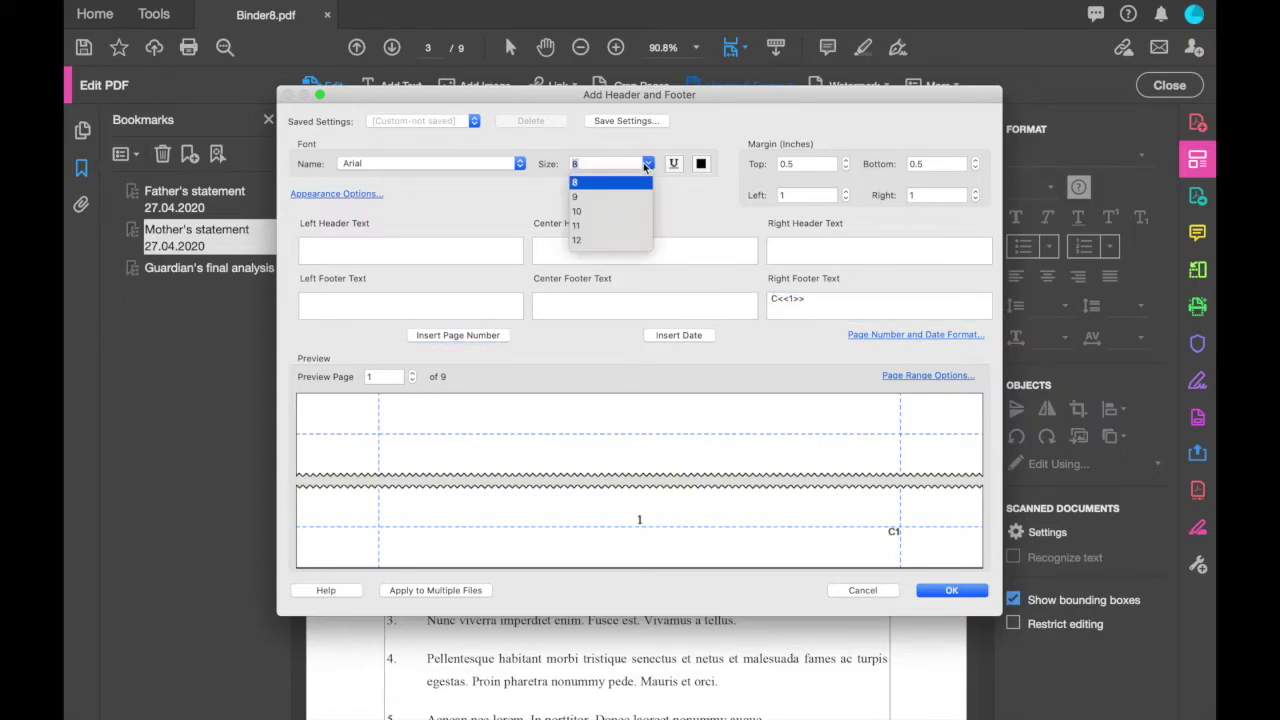
pyautogui.click(599, 241)
pyautogui.click(875, 336)
pyautogui.doubleClick(689, 371)
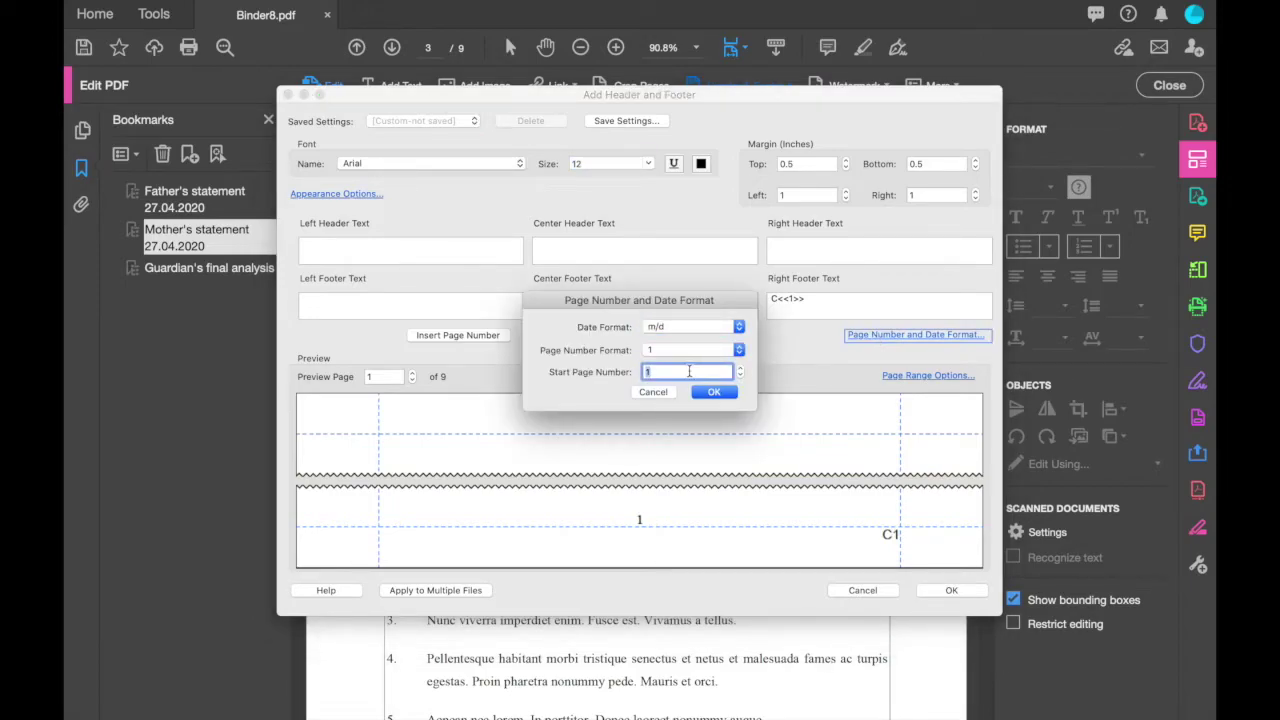
pyautogui.write('5')
pyautogui.press('Return')
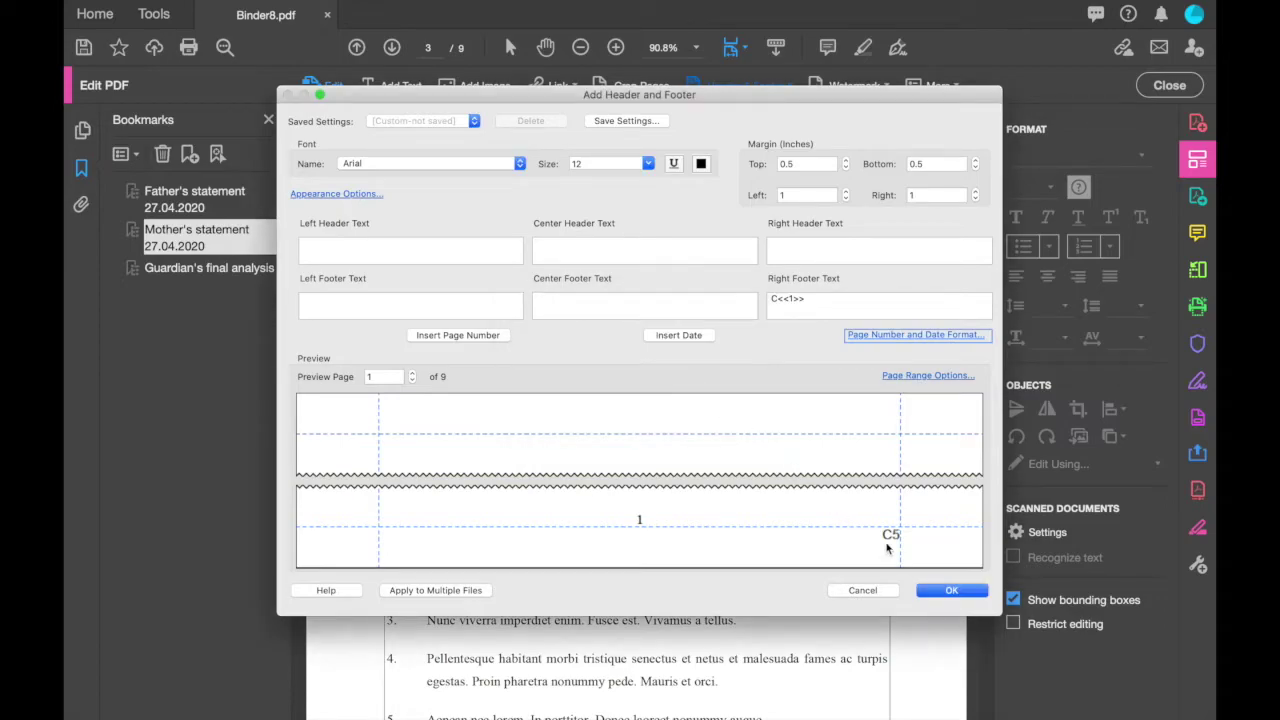
pyautogui.click(951, 591)
pyautogui.scroll(-15, 919, 603)
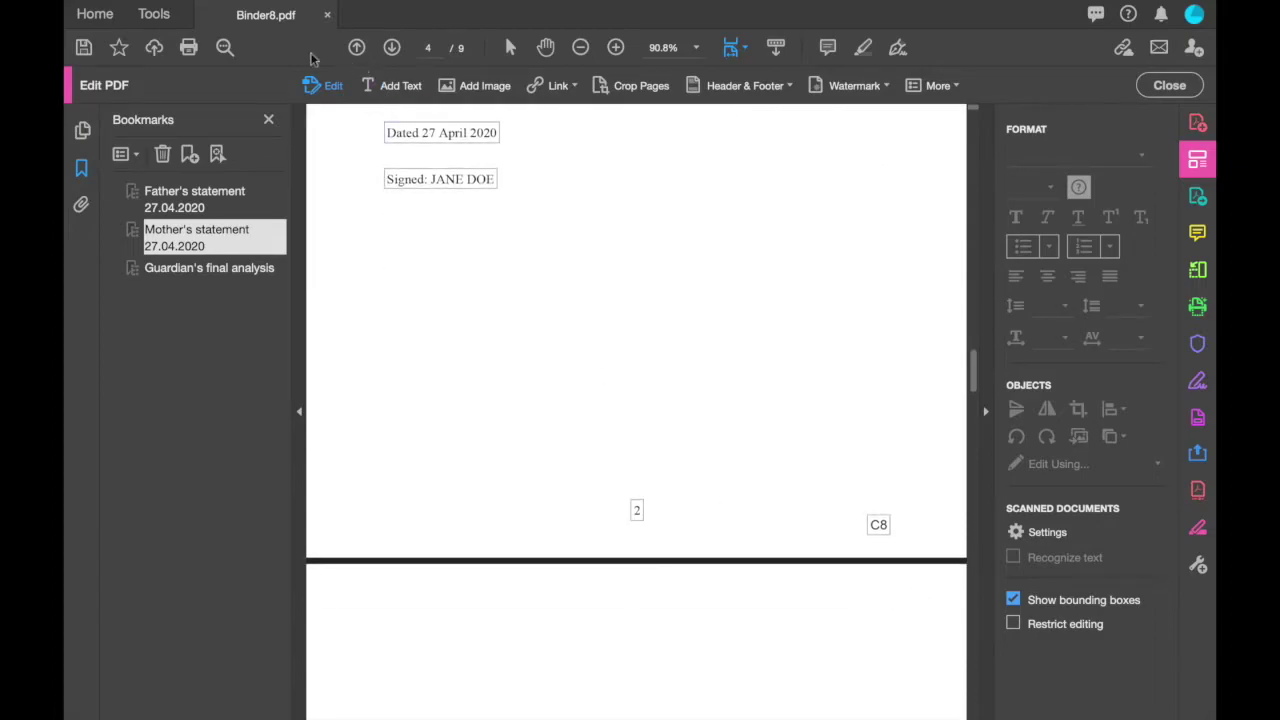
# Step: Save the combined PDF as "Section C updates" inside the "Section C updates" folder
pyautogui.click(217, 8)
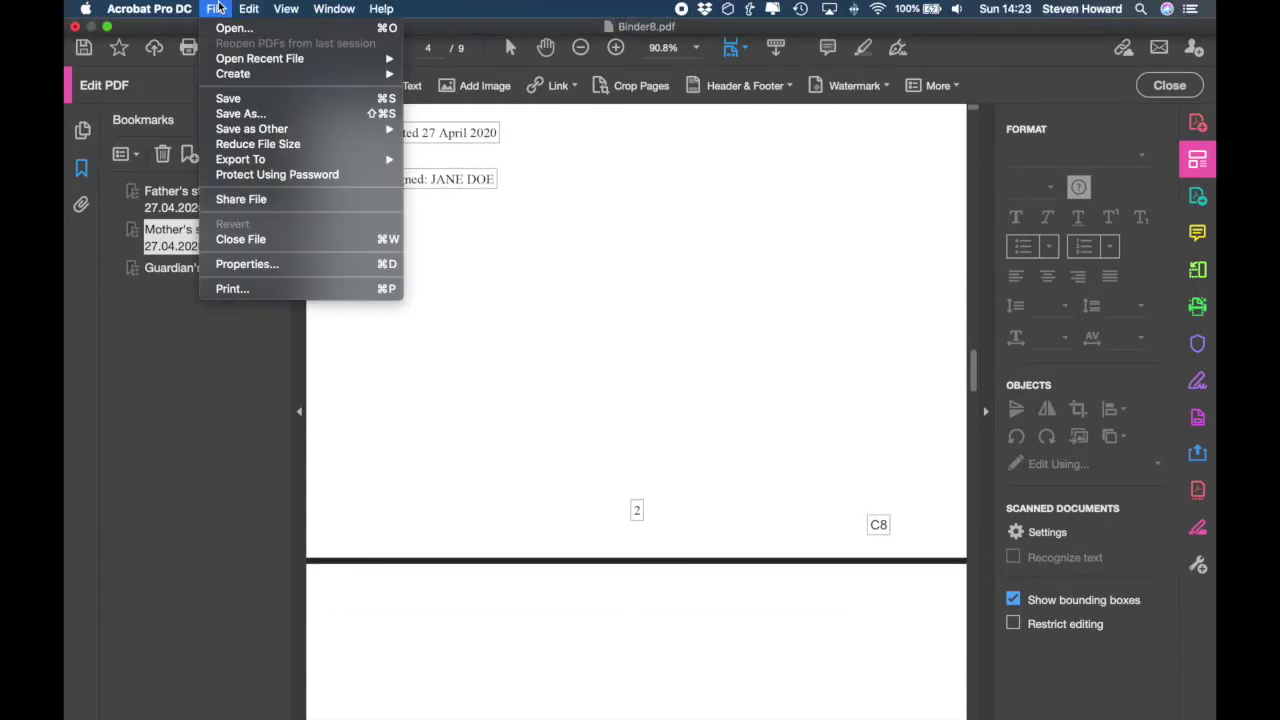
pyautogui.click(235, 111)
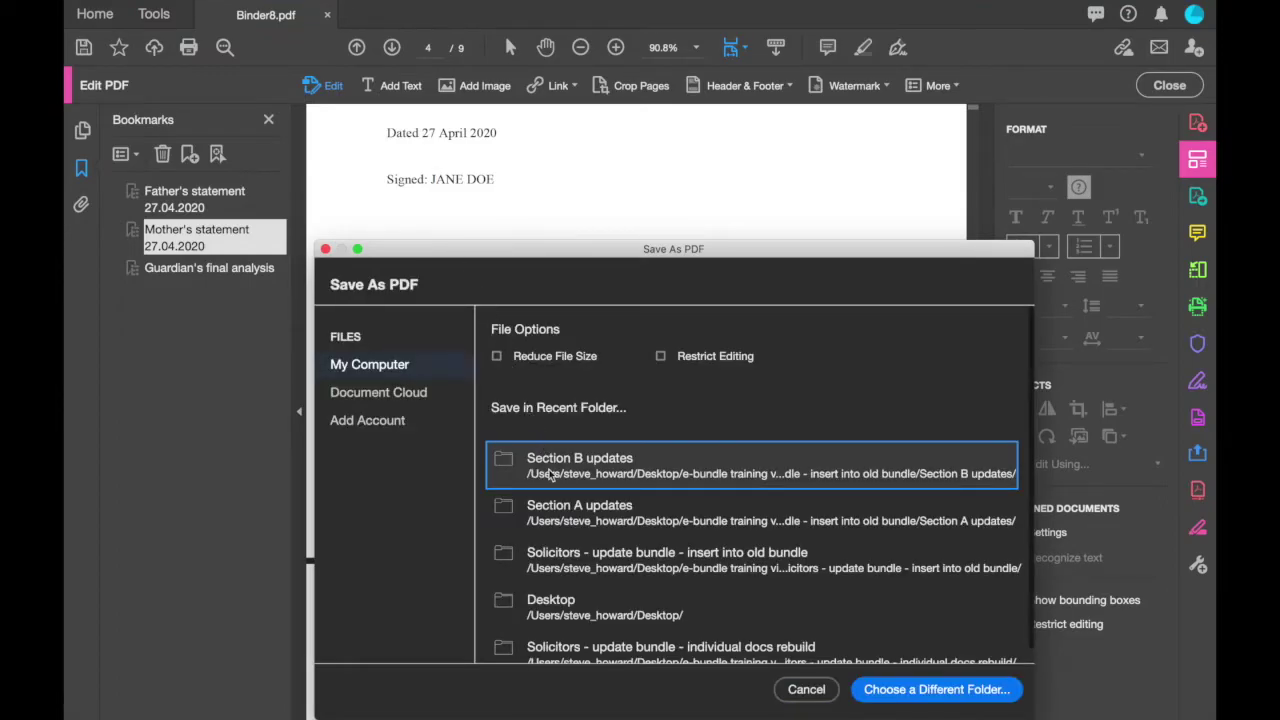
pyautogui.click(564, 561)
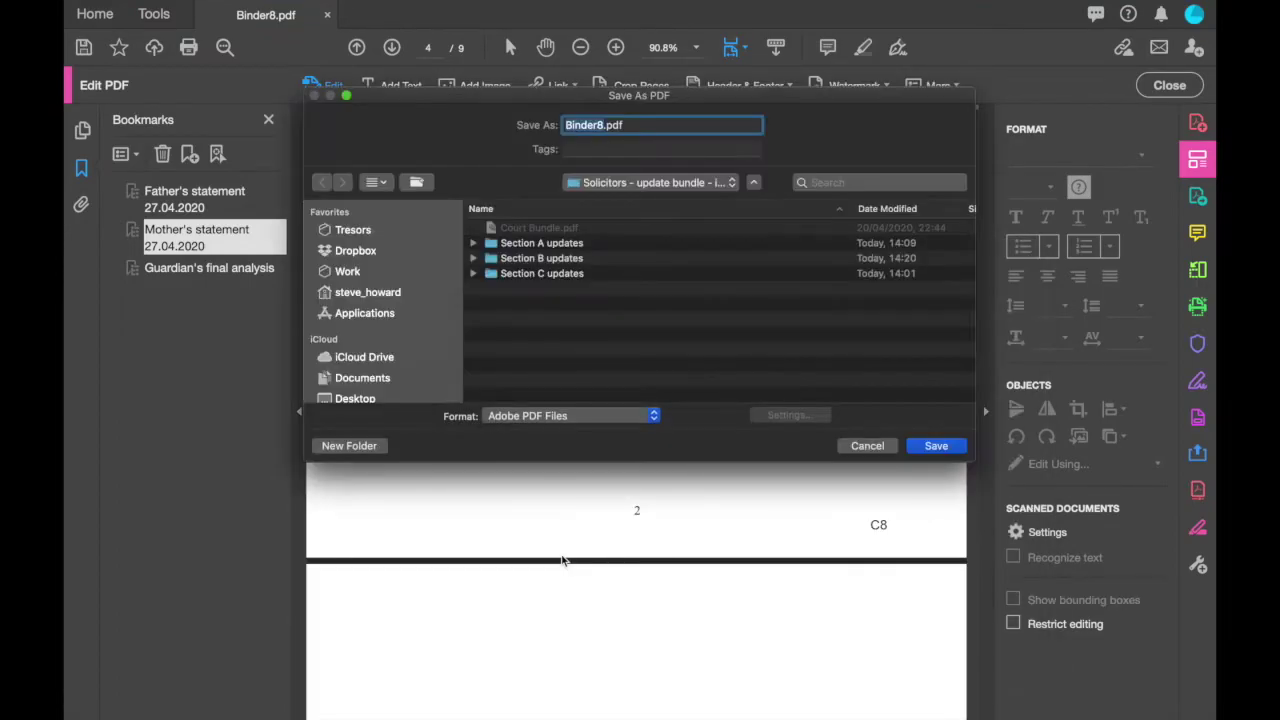
pyautogui.doubleClick(561, 281)
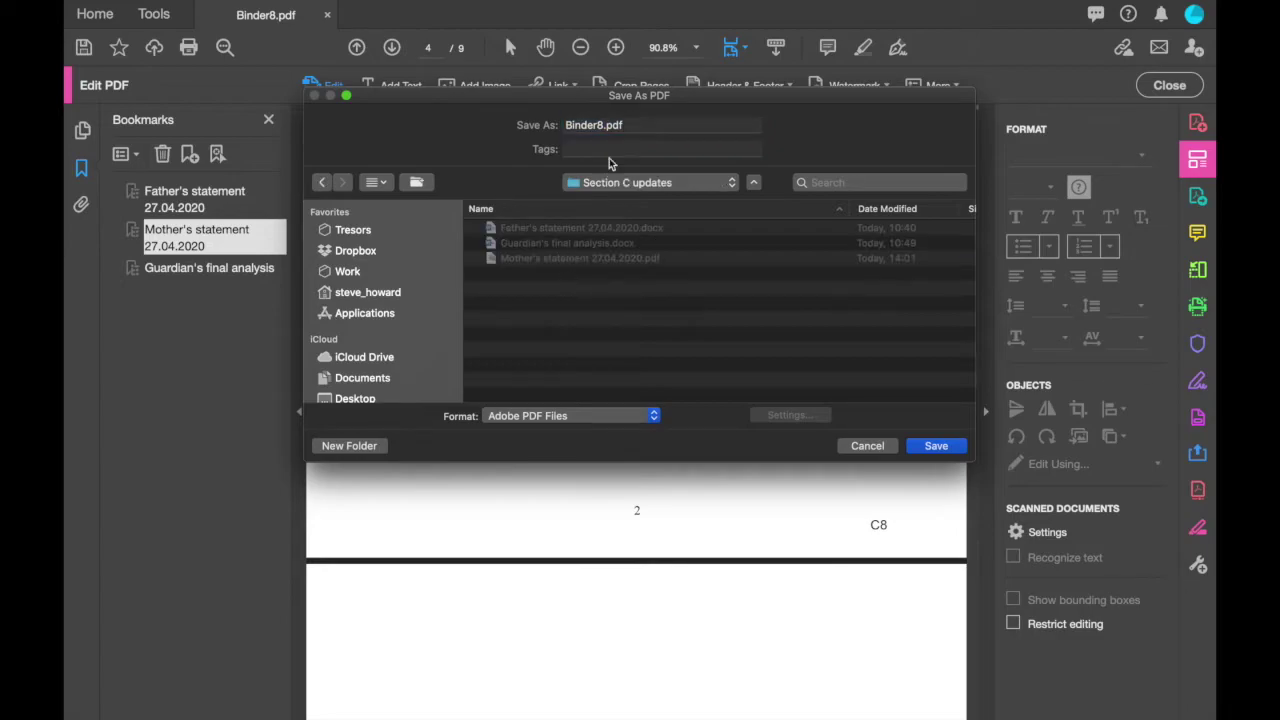
pyautogui.click(605, 125)
pyautogui.write('Section C update')
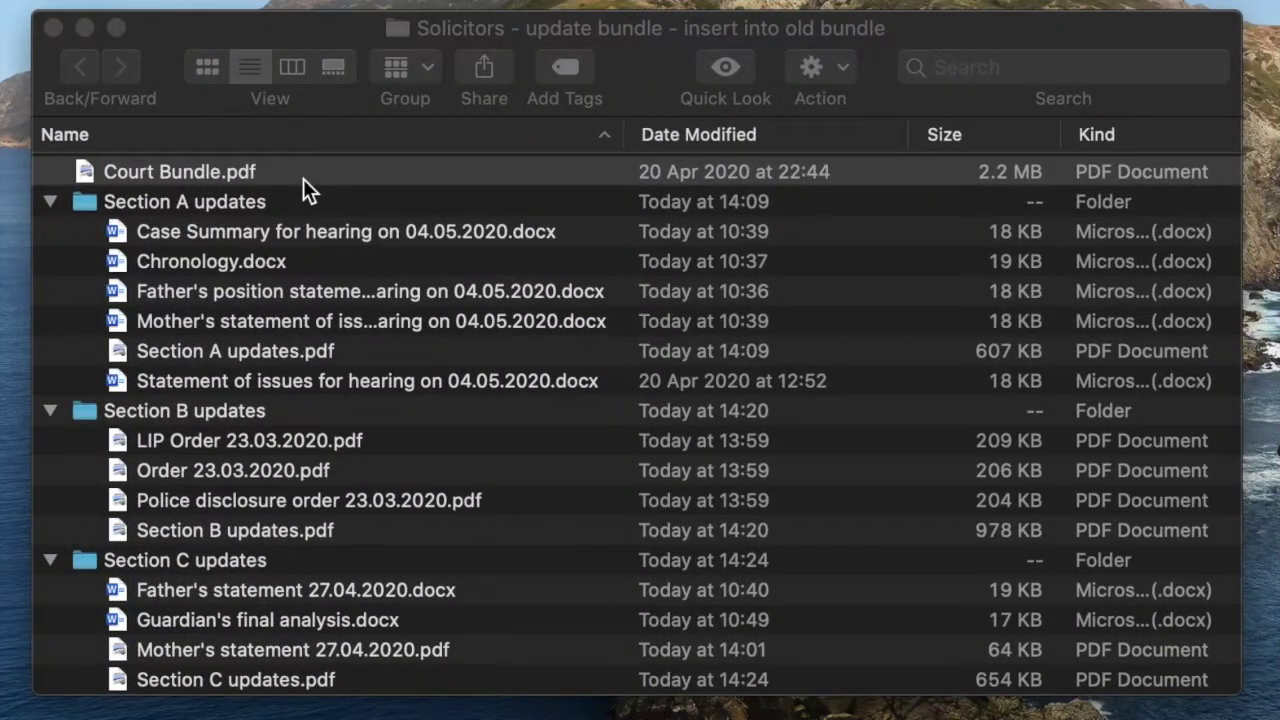
# Step: Switch to Finder, duplicate "Court Bundle.pdf" and rename the copy "Court Bundle 04.05.2020.pdf"
pyautogui.rightClick(303, 178)
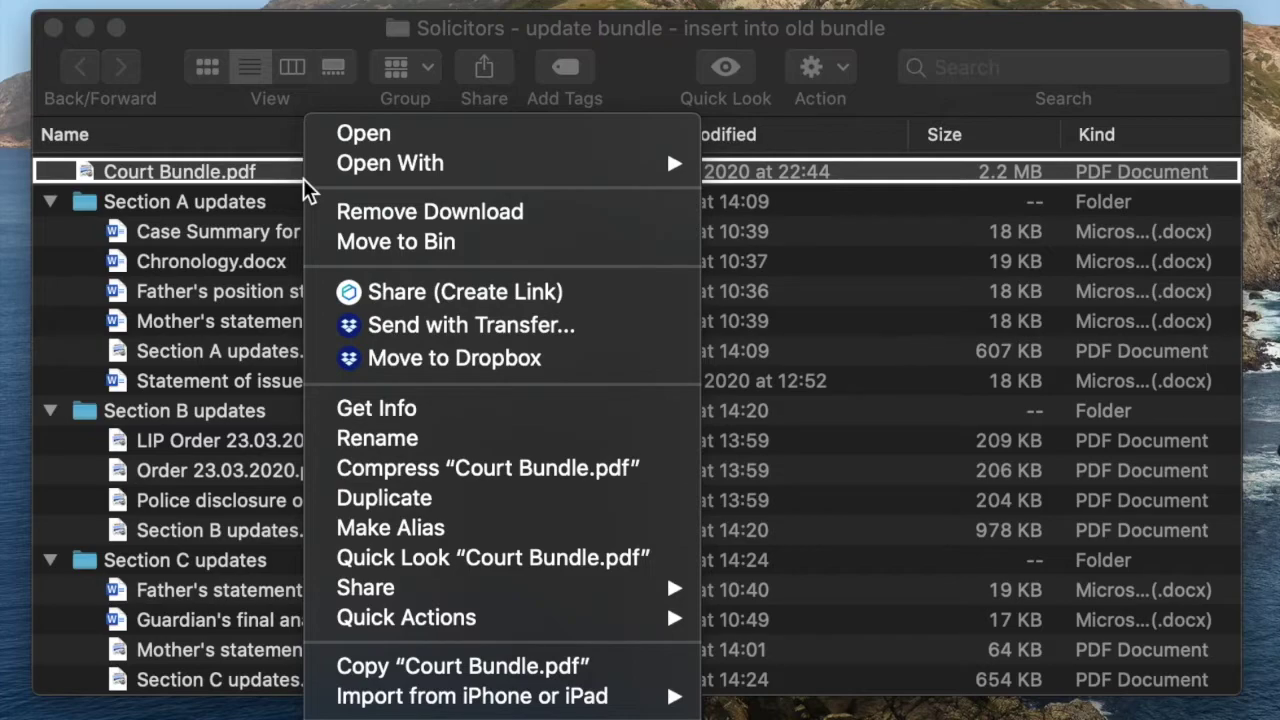
pyautogui.click(383, 496)
pyautogui.click(252, 172)
pyautogui.press('Return')
pyautogui.click(252, 173)
pyautogui.press('Delete')
pyautogui.press('Delete')
pyautogui.press('BackSpace')
pyautogui.press('BackSpace')
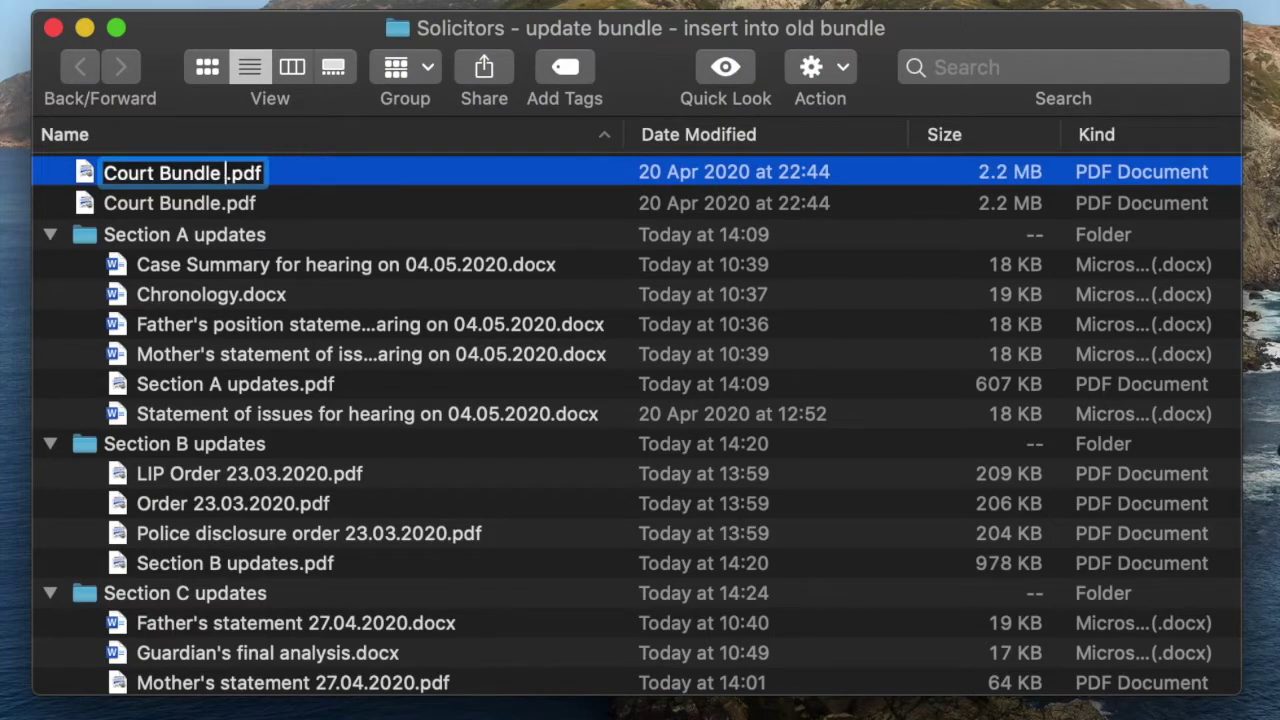
pyautogui.write('04.05.2020')
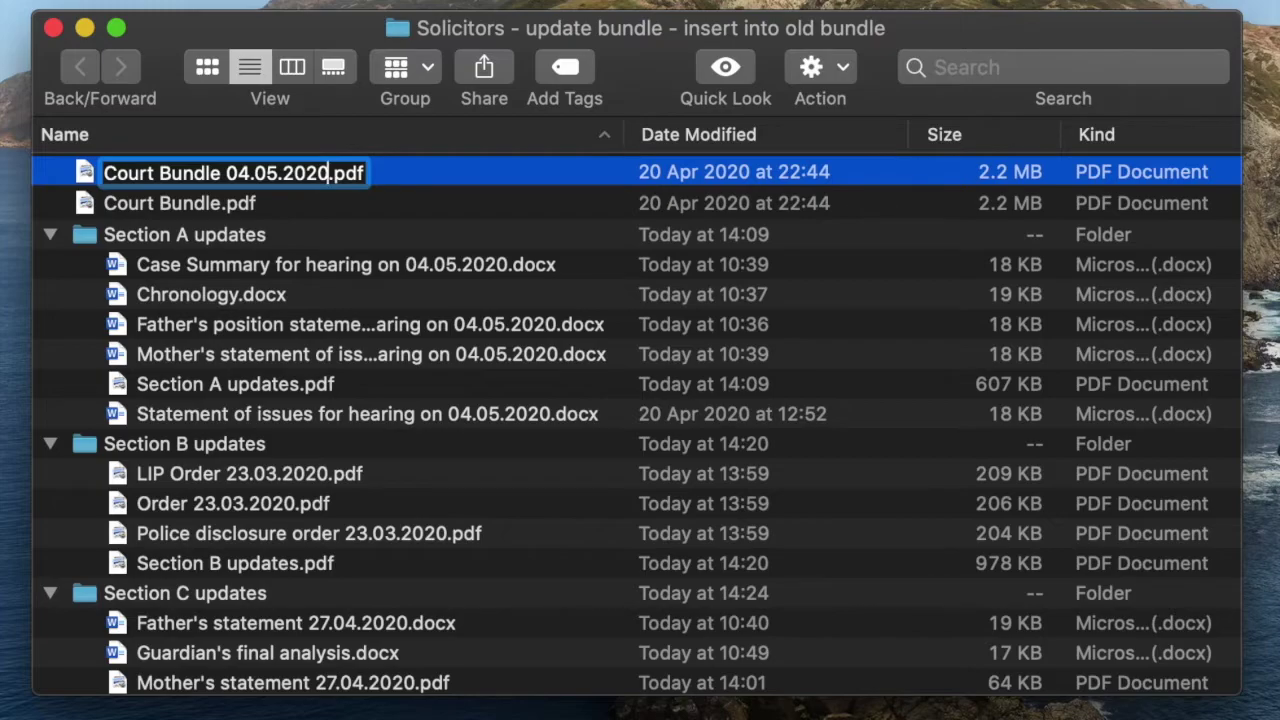
pyautogui.press('Return')
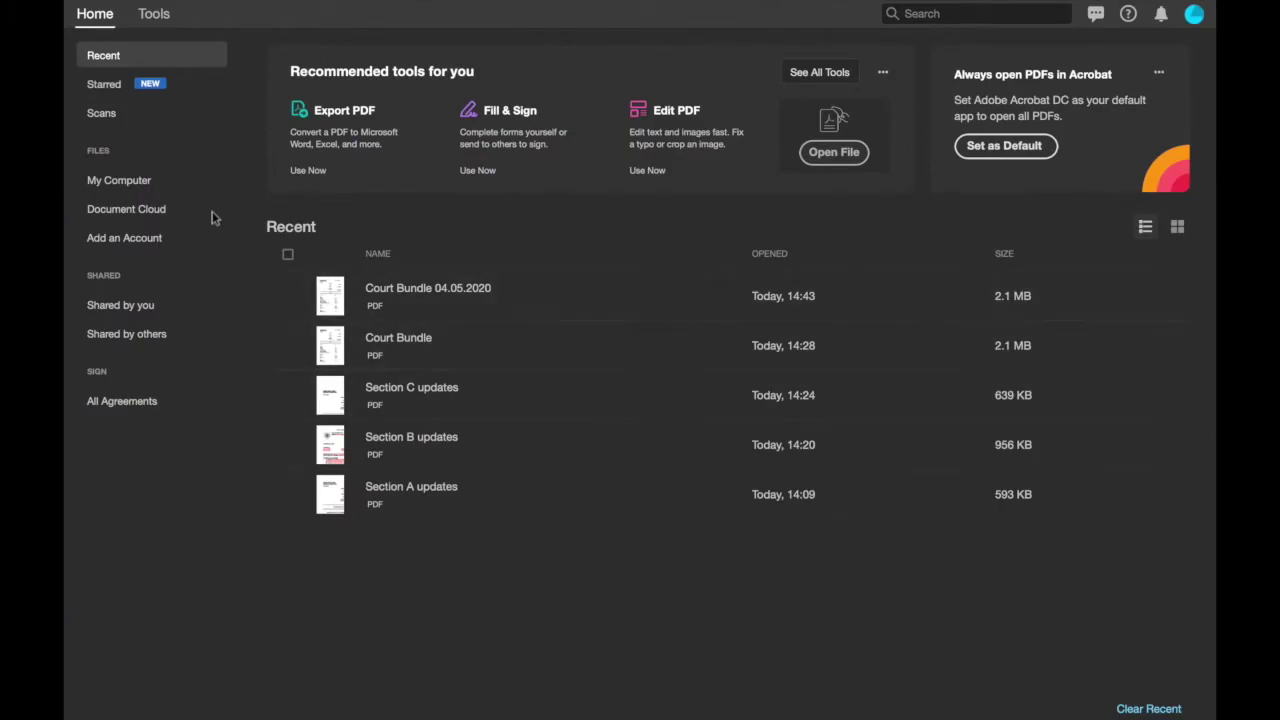
# Step: Switch to Acrobat, open "Court Bundle 04.05.2020.pdf" from the "Solicitors - update bundle - insert into old bundle" folder and show its bookmarks
pyautogui.click(142, 187)
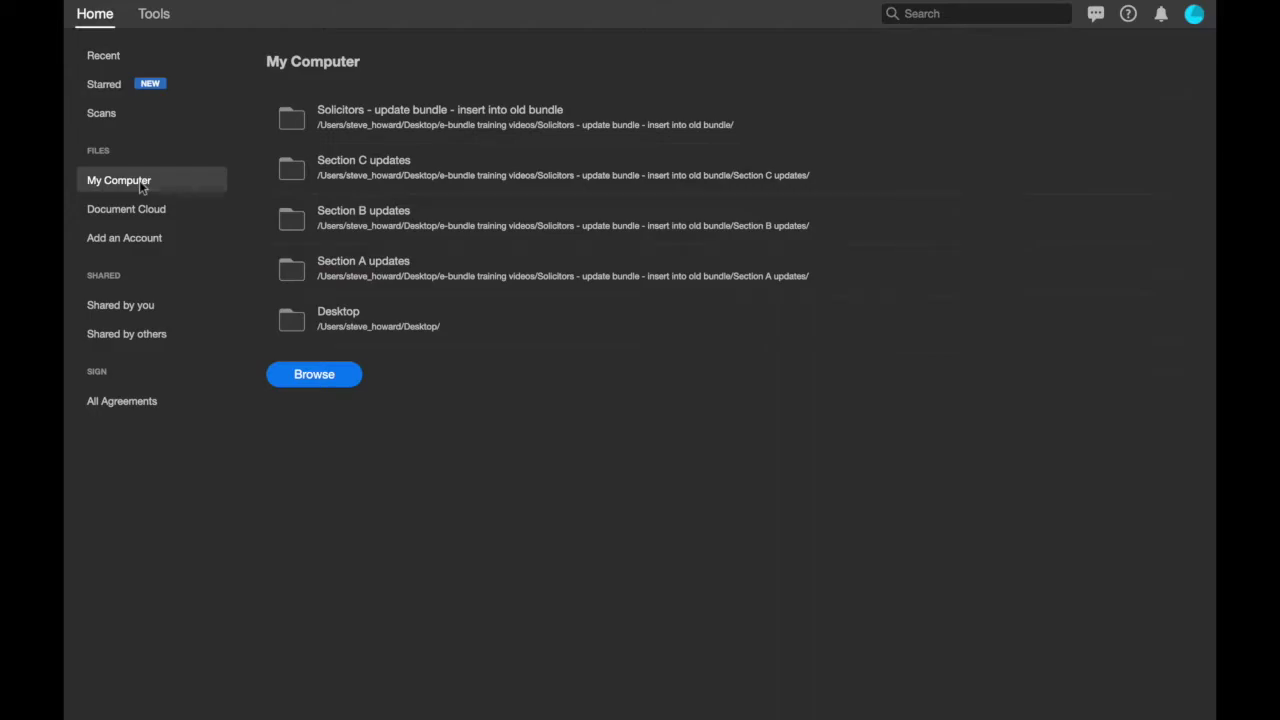
pyautogui.click(424, 120)
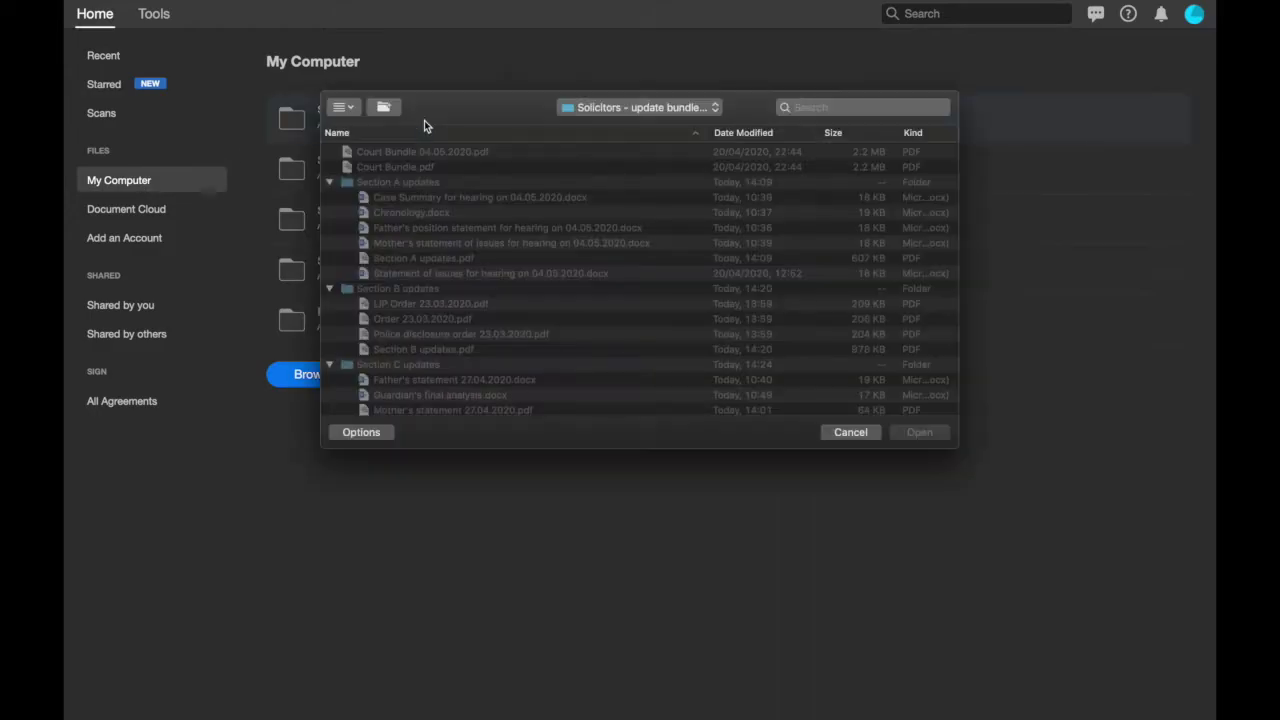
pyautogui.click(411, 156)
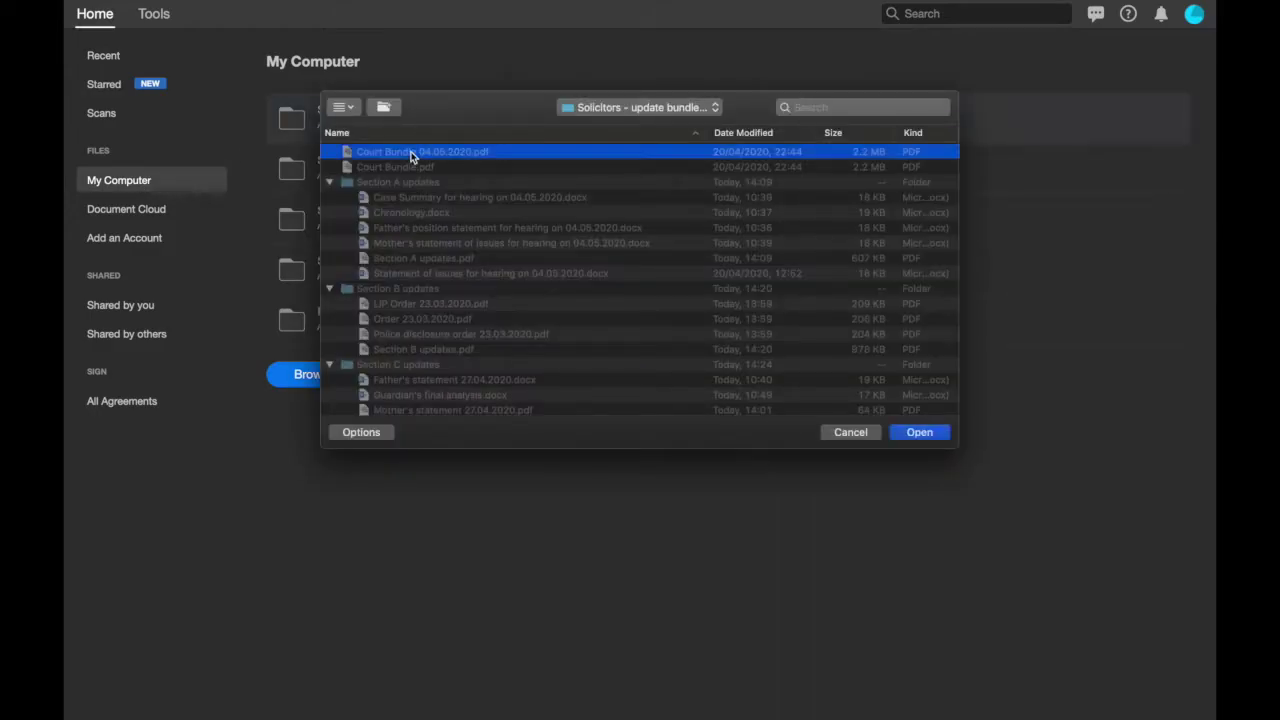
pyautogui.click(918, 432)
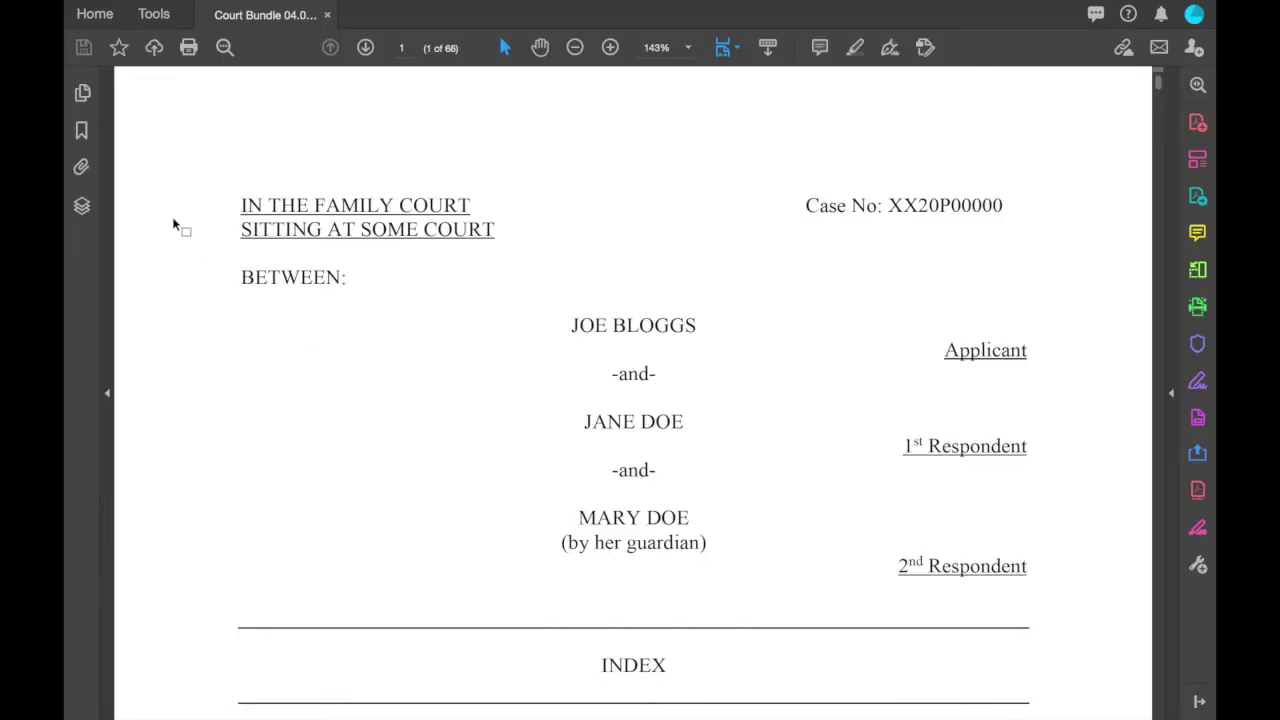
pyautogui.click(82, 130)
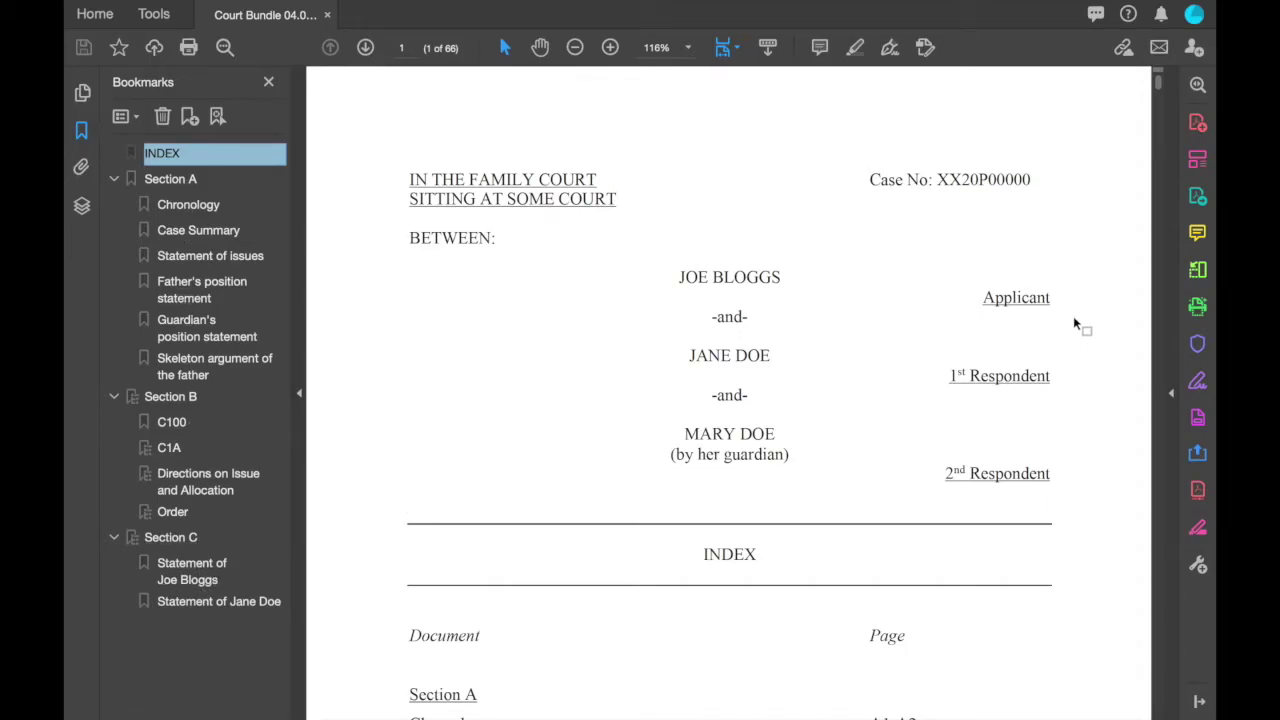
# Step: Delete the old index and Section A pages, 1 to A12, from the bundle using Organize Pages
pyautogui.click(1197, 272)
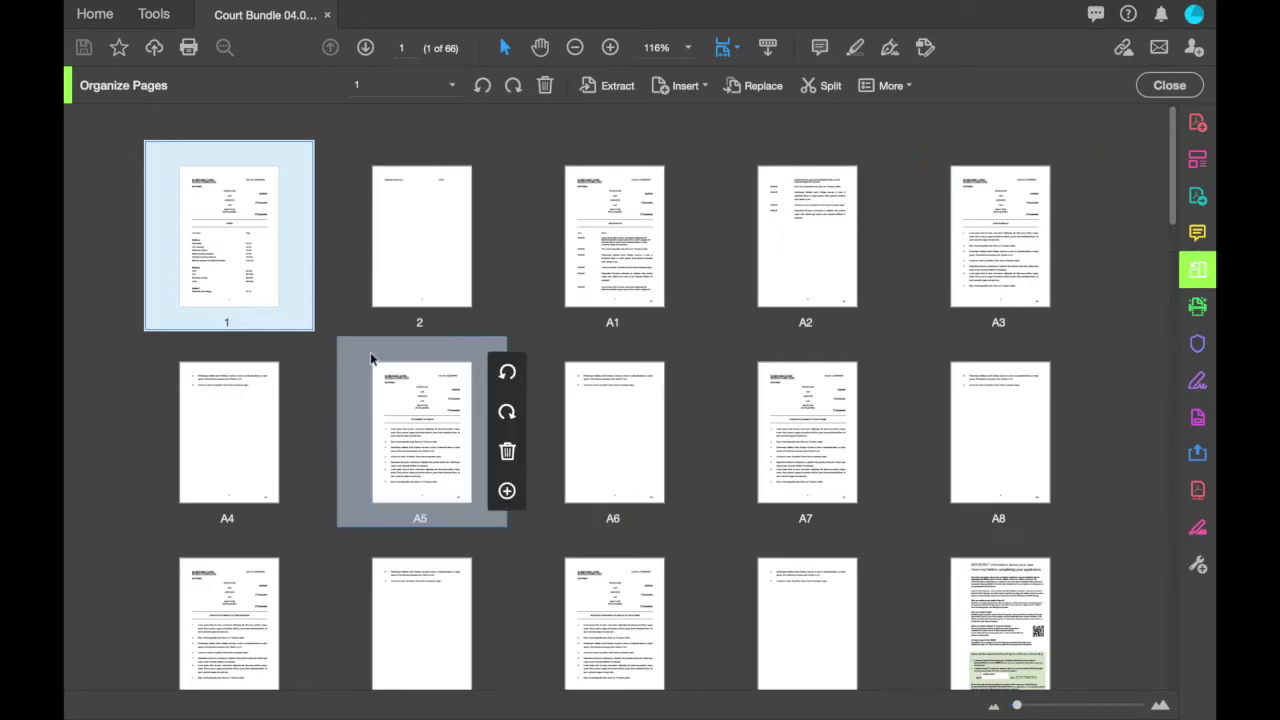
pyautogui.moveTo(274, 303)
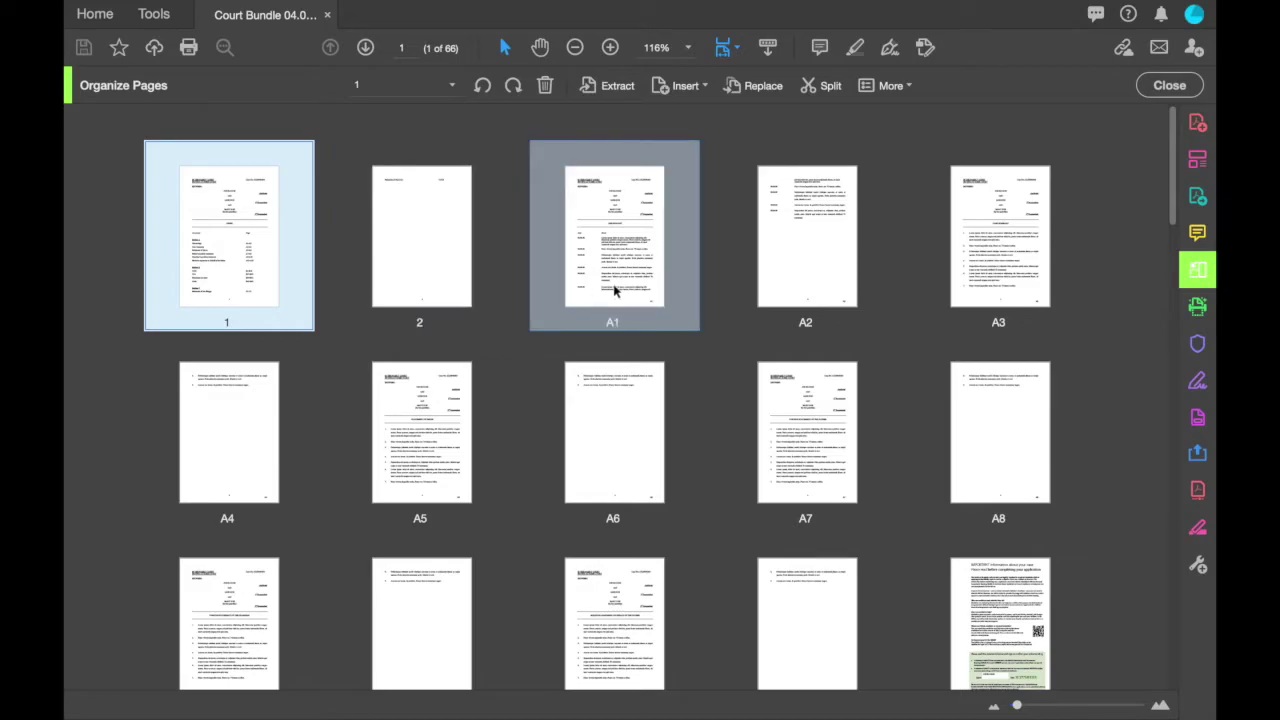
pyautogui.scroll(-3, 681, 425)
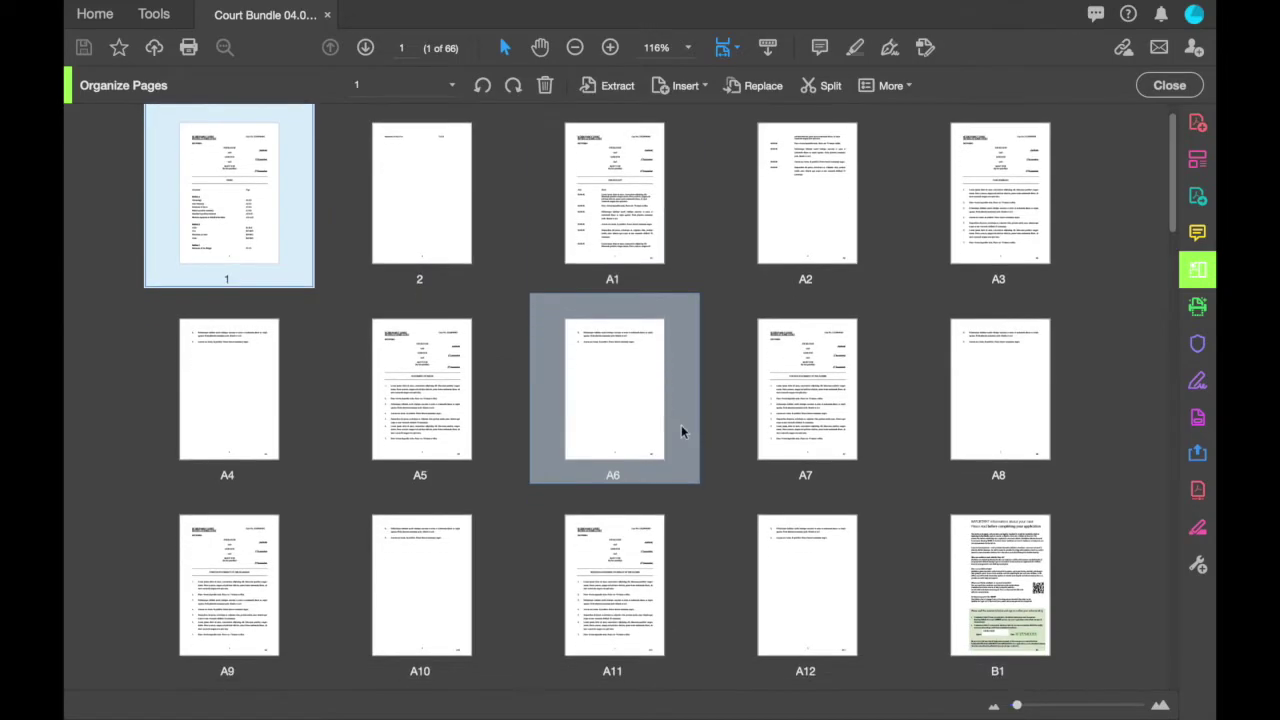
pyautogui.keyDown('shift'); pyautogui.click(810, 497); pyautogui.keyUp('shift')
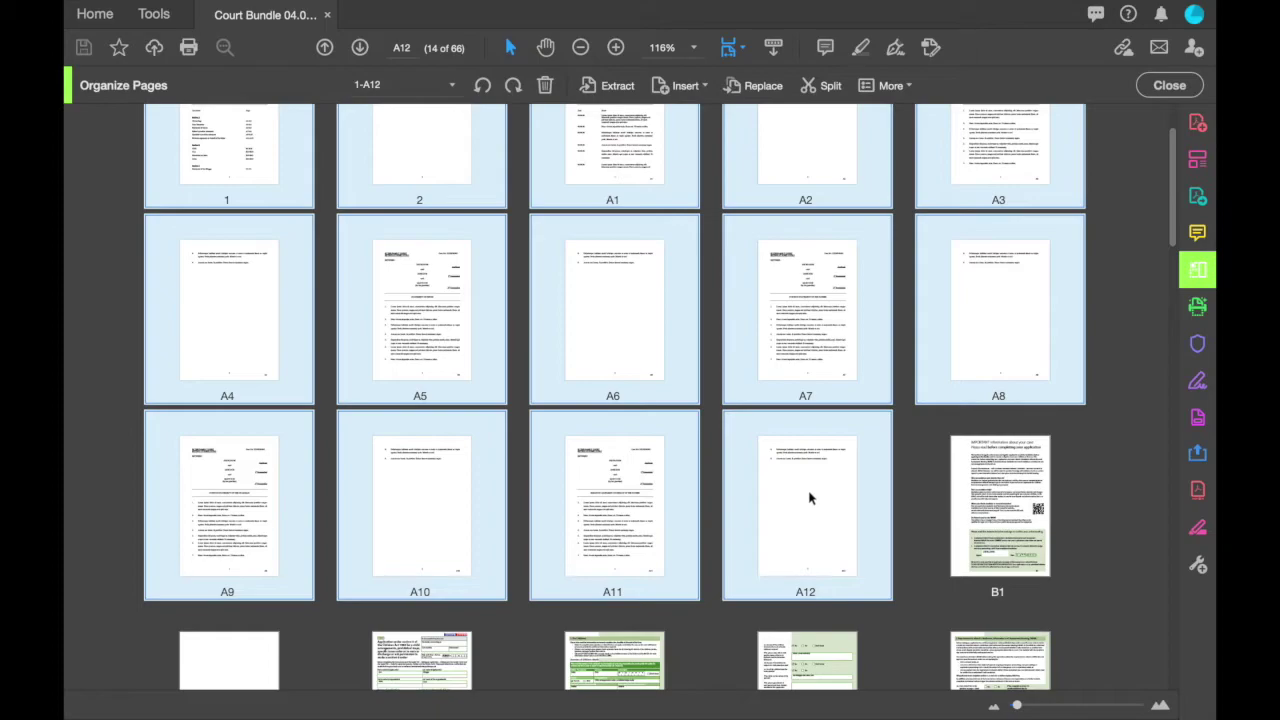
pyautogui.click(546, 87)
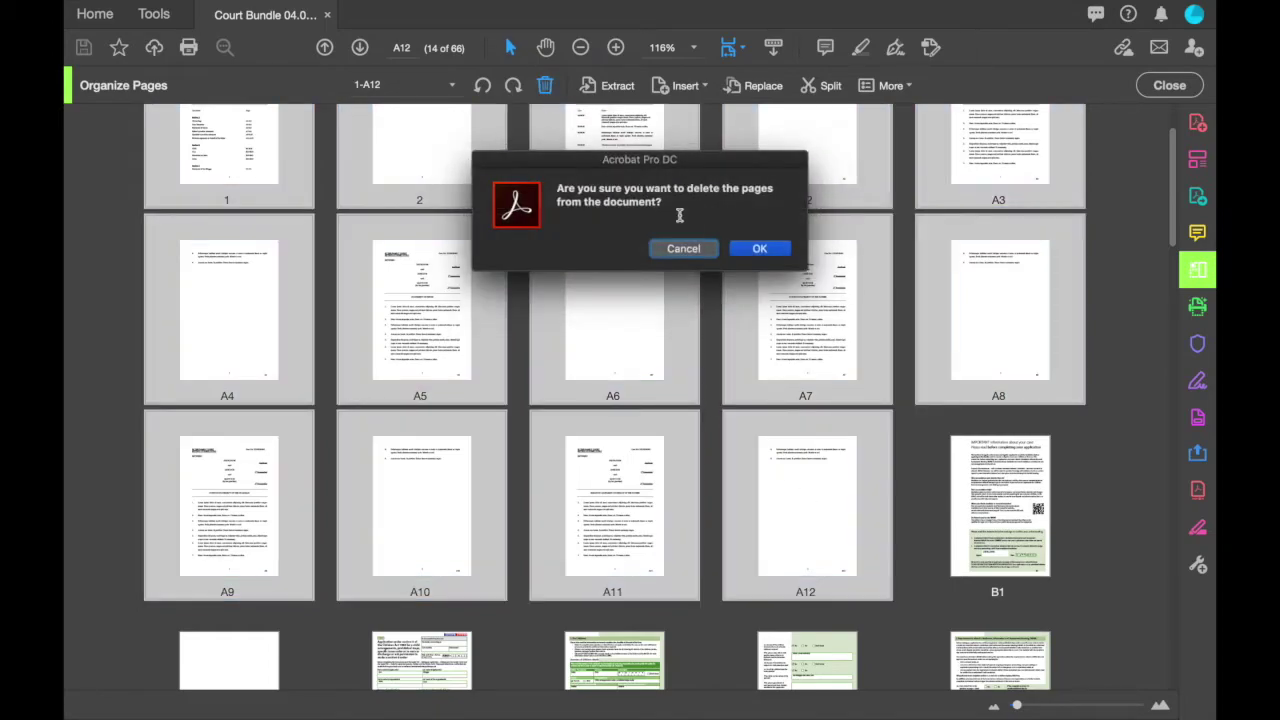
pyautogui.click(760, 249)
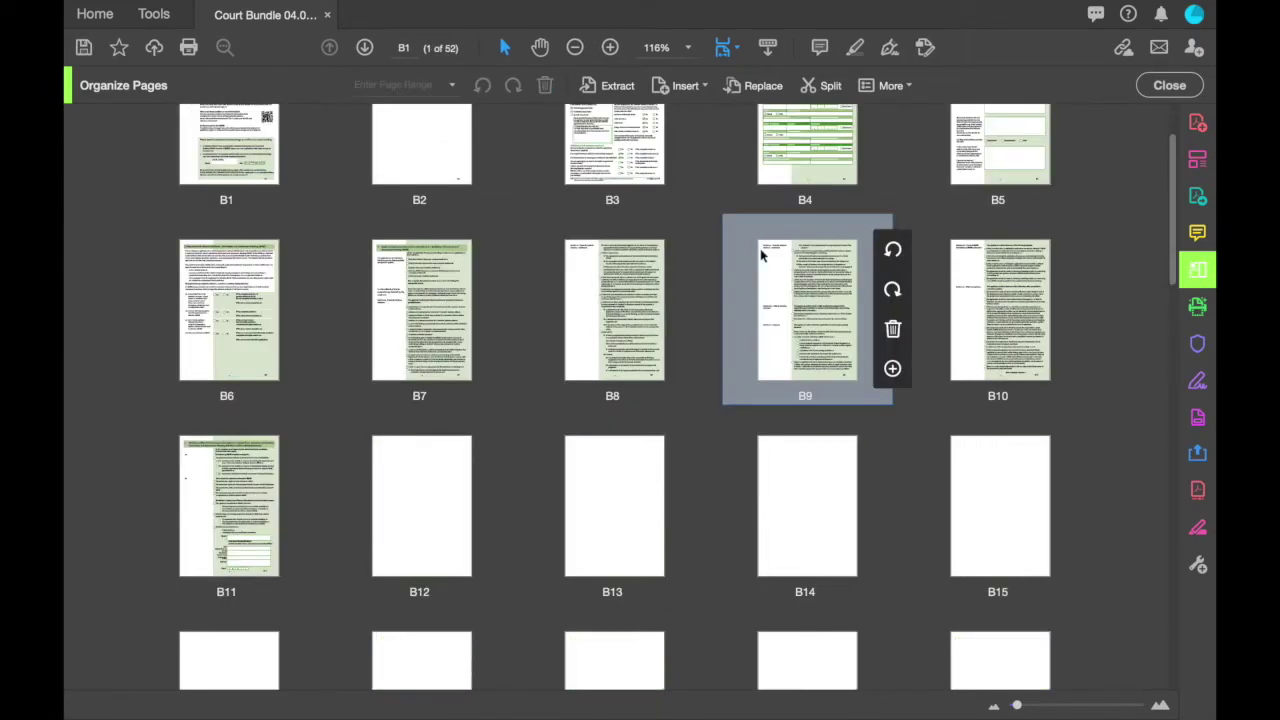
# Step: Insert "Section A updates.pdf" after page B1 and move all the inserted pages ahead of B1
pyautogui.moveTo(580, 460)
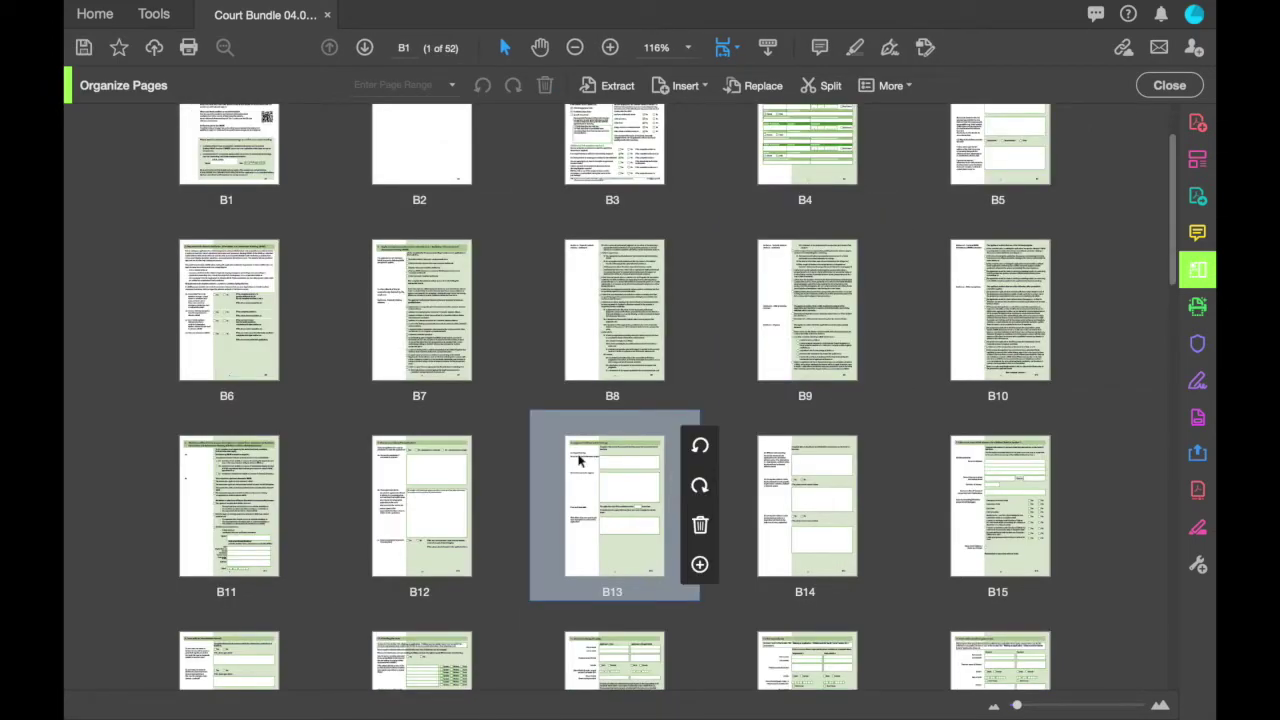
pyautogui.scroll(2, 578, 460)
pyautogui.moveTo(240, 290)
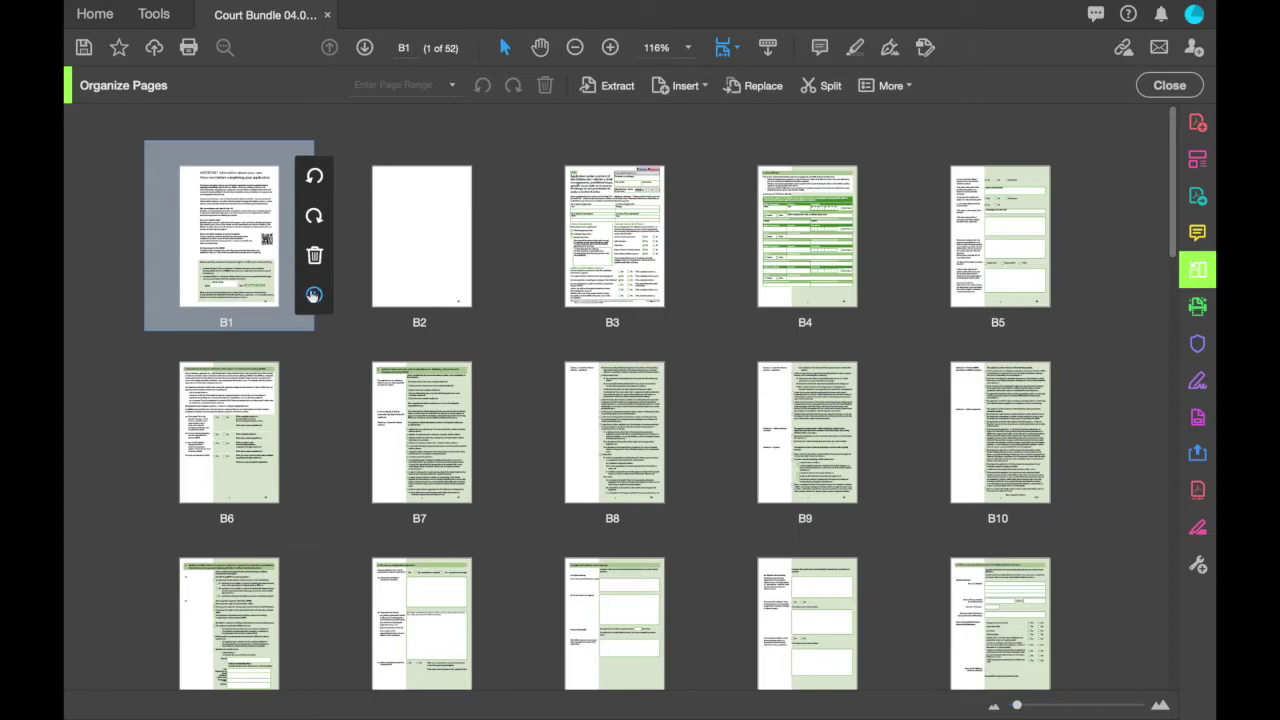
pyautogui.click(314, 295)
pyautogui.click(346, 303)
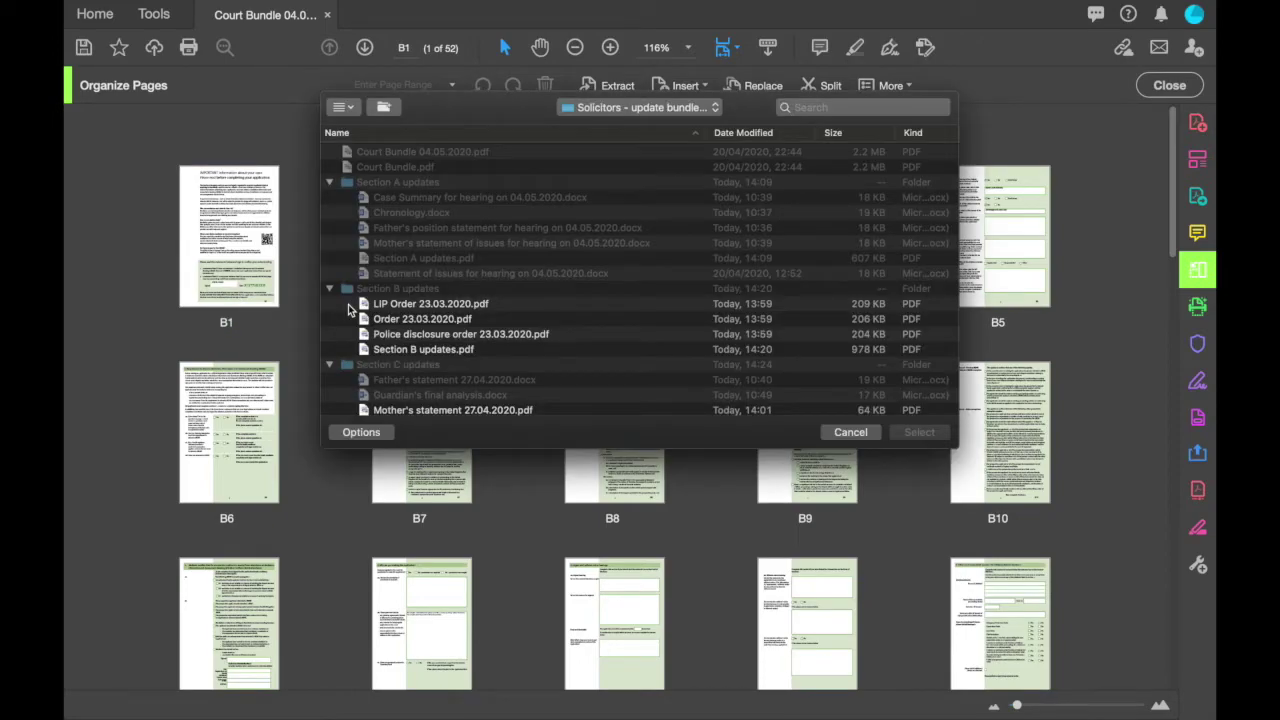
pyautogui.click(397, 262)
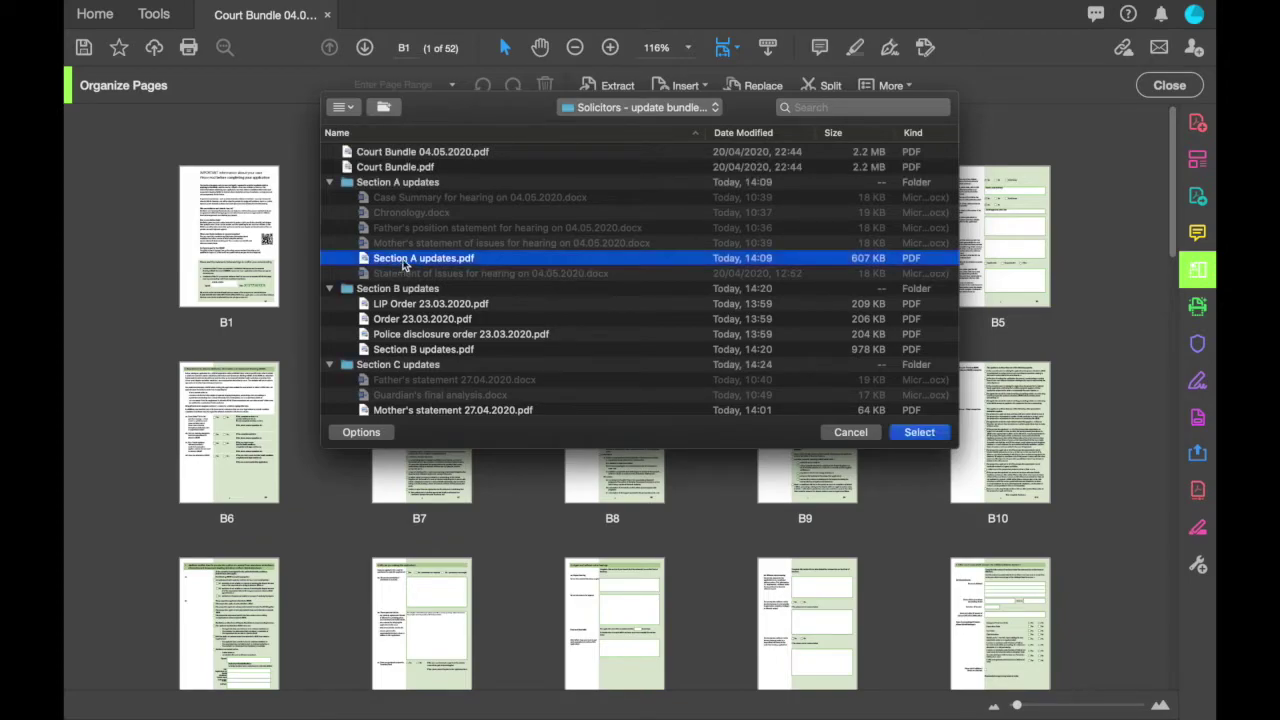
pyautogui.click(933, 436)
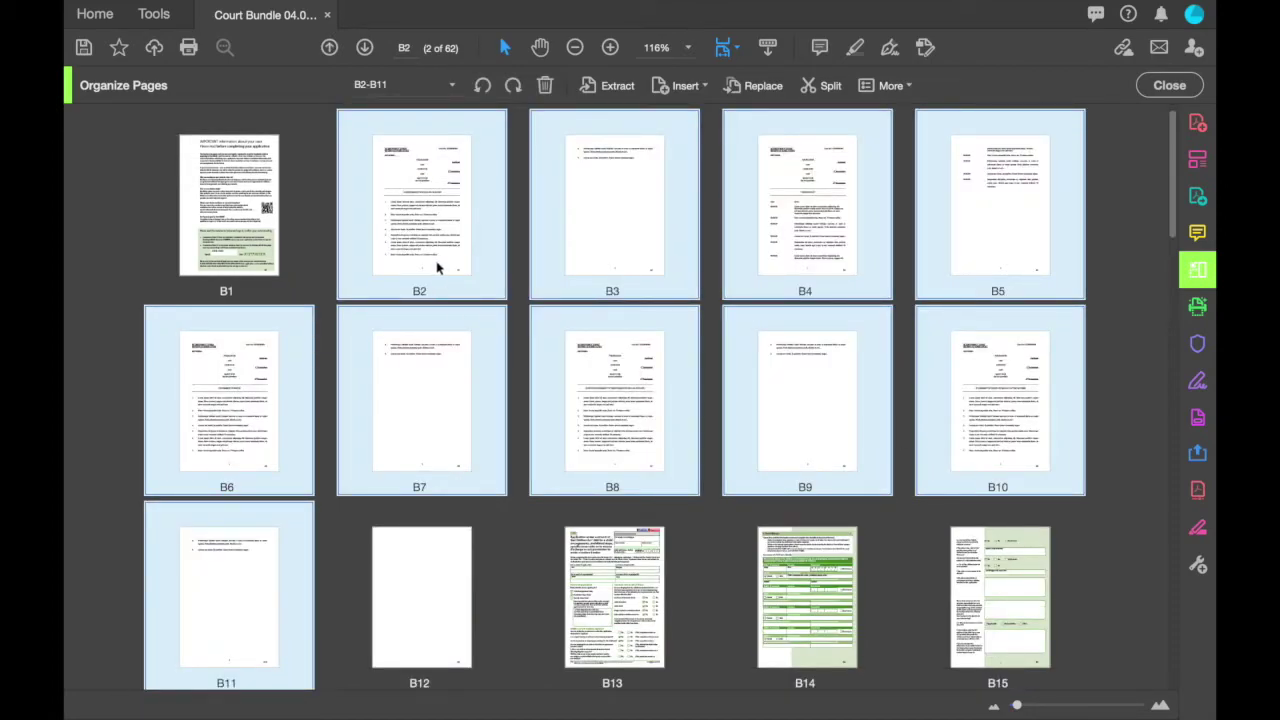
pyautogui.moveTo(436, 266); pyautogui.dragTo(156, 267)
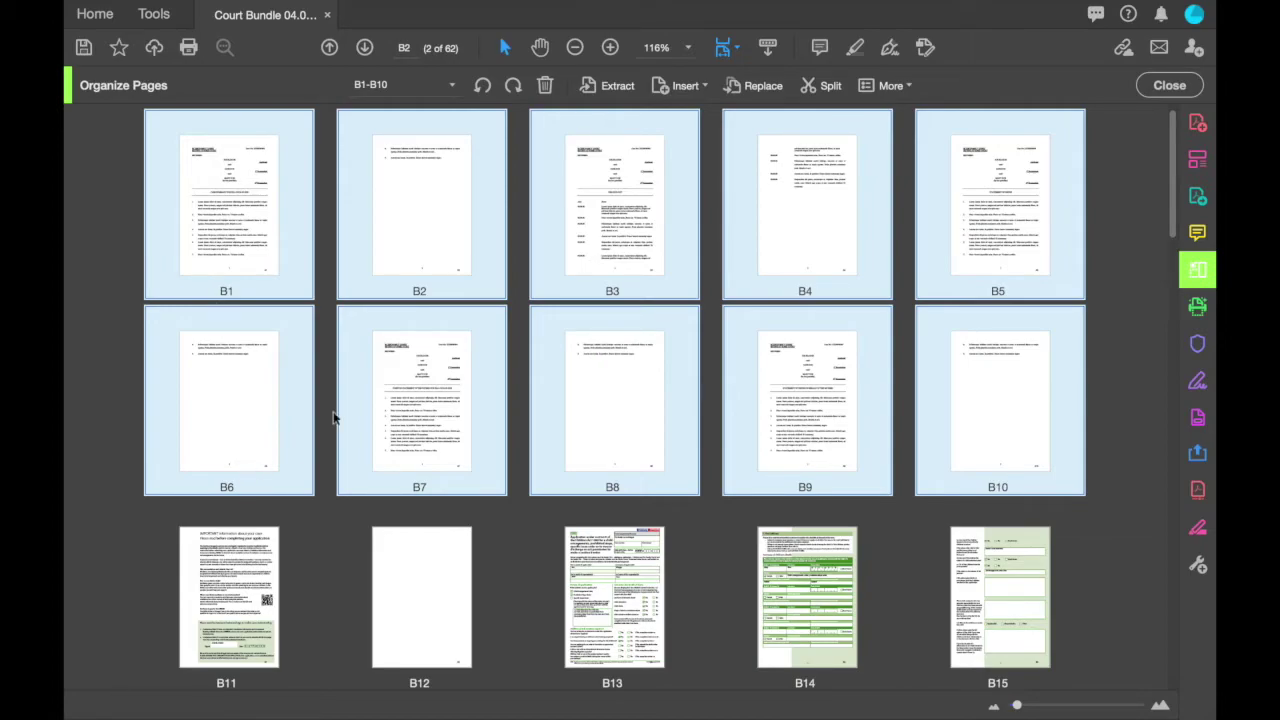
# Step: Relabel the selected Section A pages as a new section with prefix "A" starting at 1
pyautogui.click(891, 86)
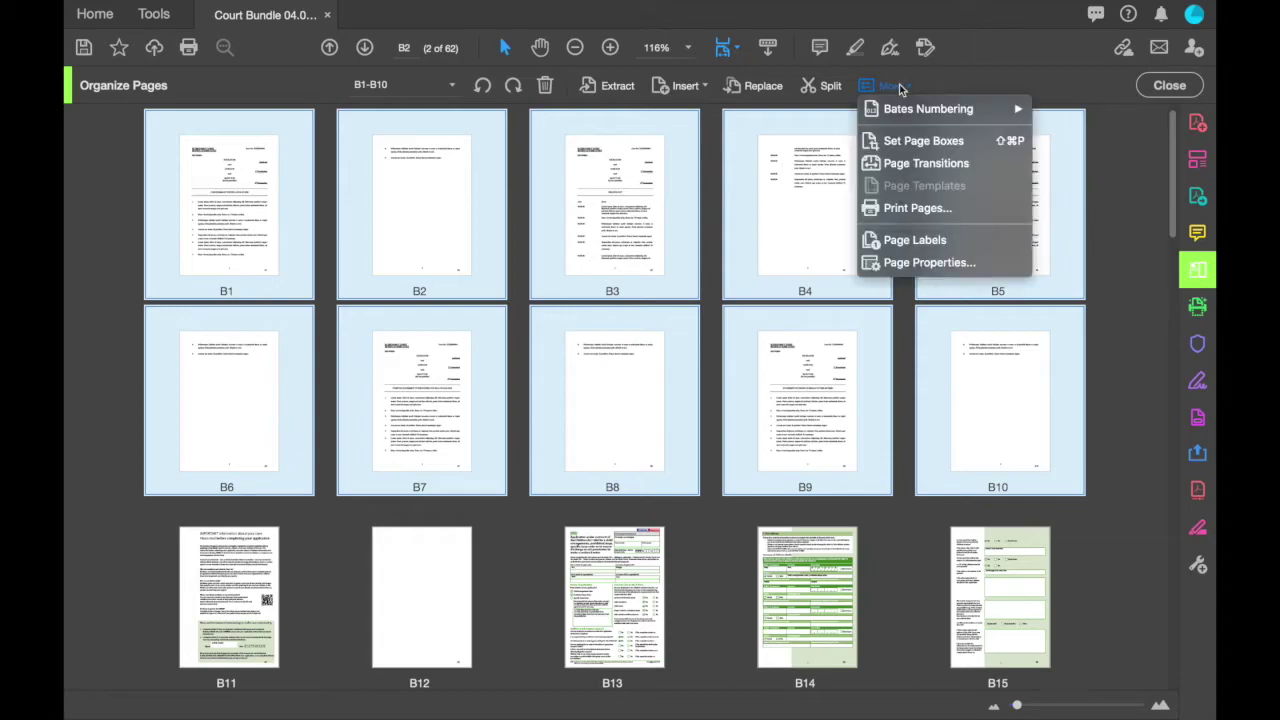
pyautogui.click(907, 241)
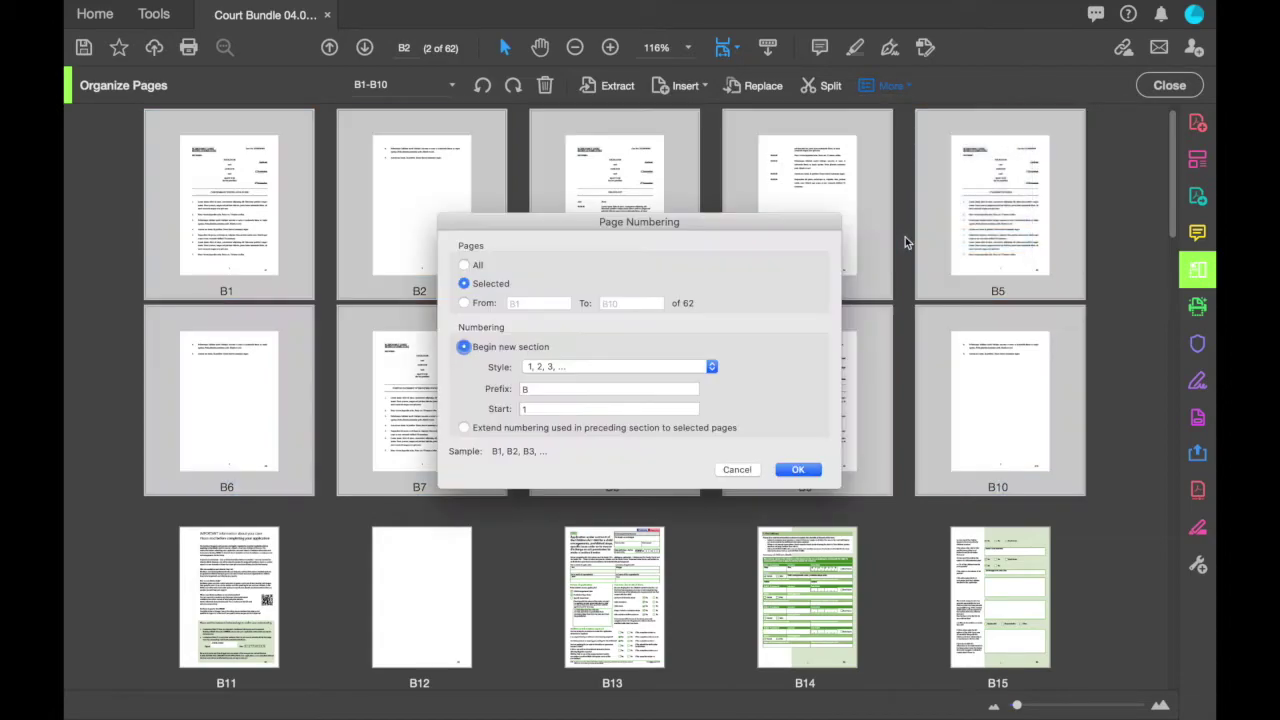
pyautogui.doubleClick(555, 390)
pyautogui.write('A')
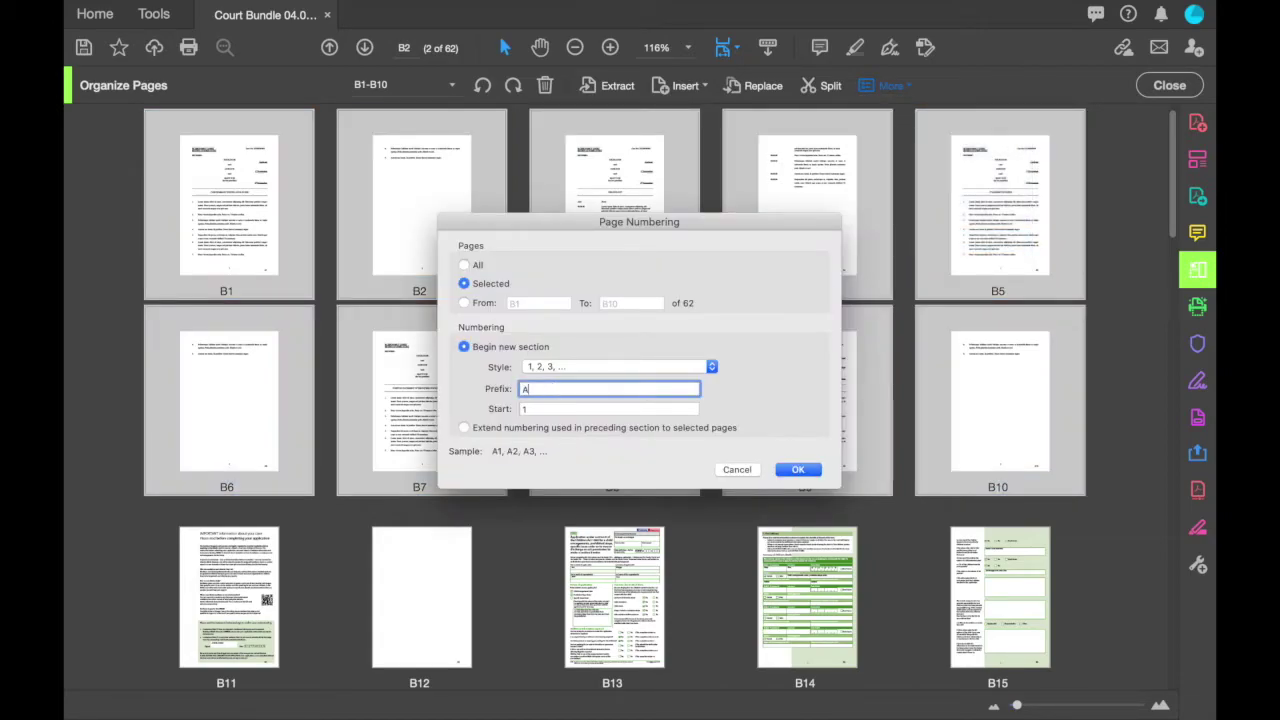
pyautogui.click(797, 470)
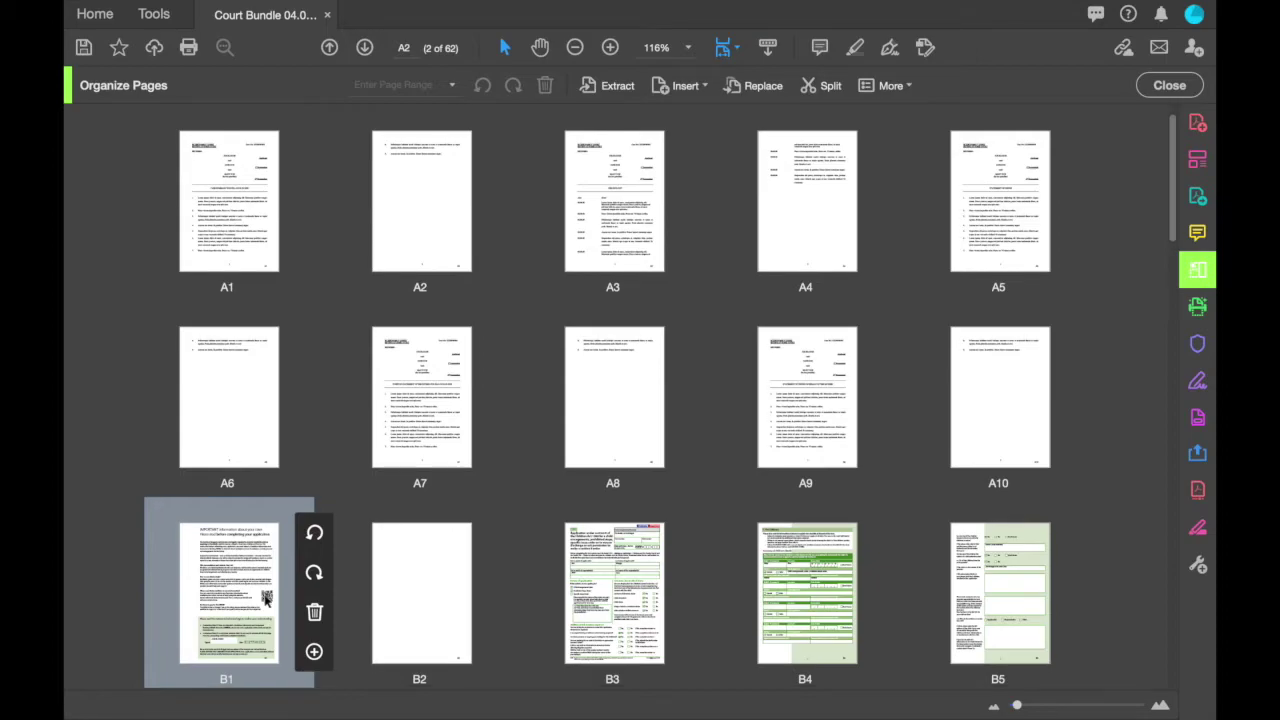
# Step: Insert "Section B updates.pdf" into the bundle after page B48
pyautogui.scroll(-8, 266, 600)
pyautogui.scroll(-10, 266, 600)
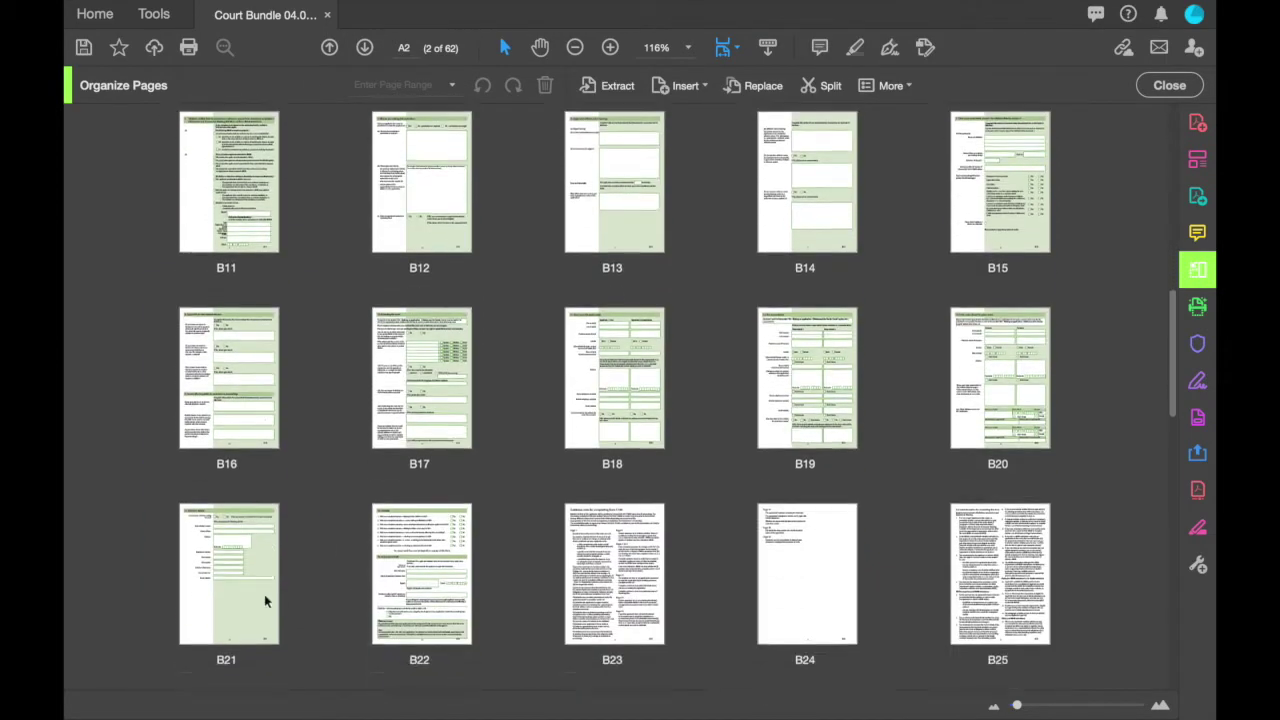
pyautogui.scroll(-10, 266, 600)
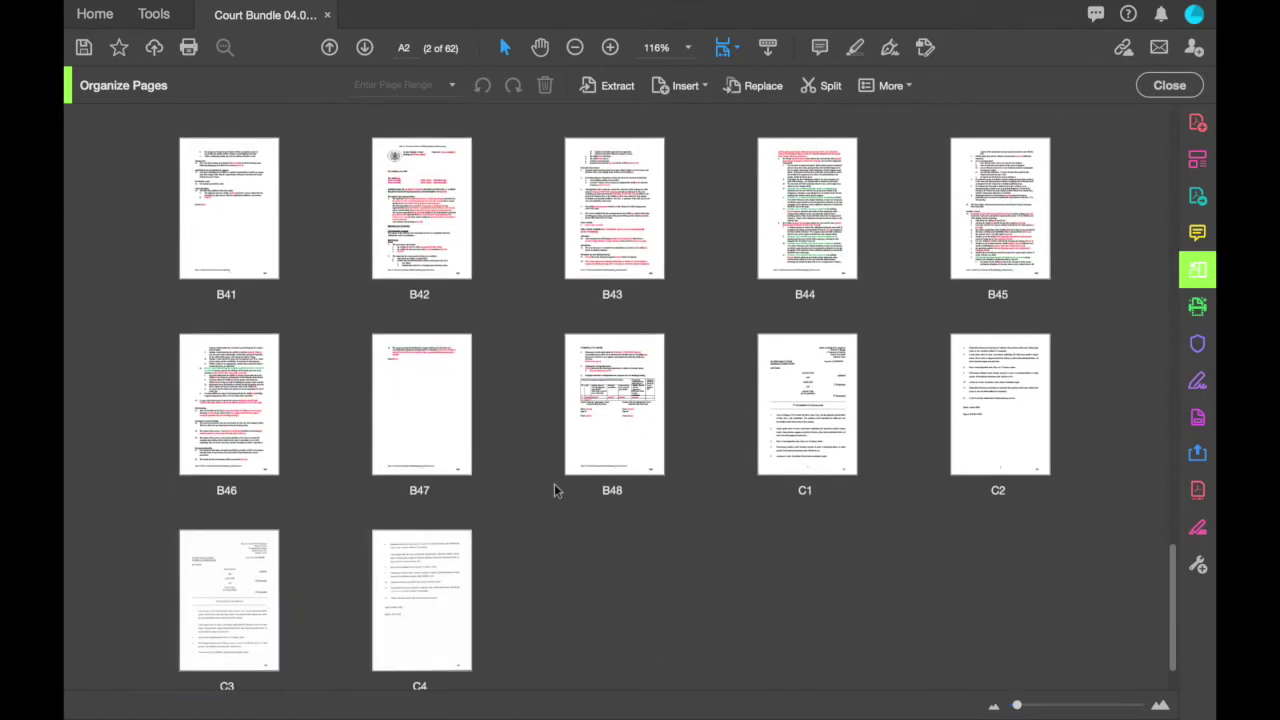
pyautogui.click(605, 441)
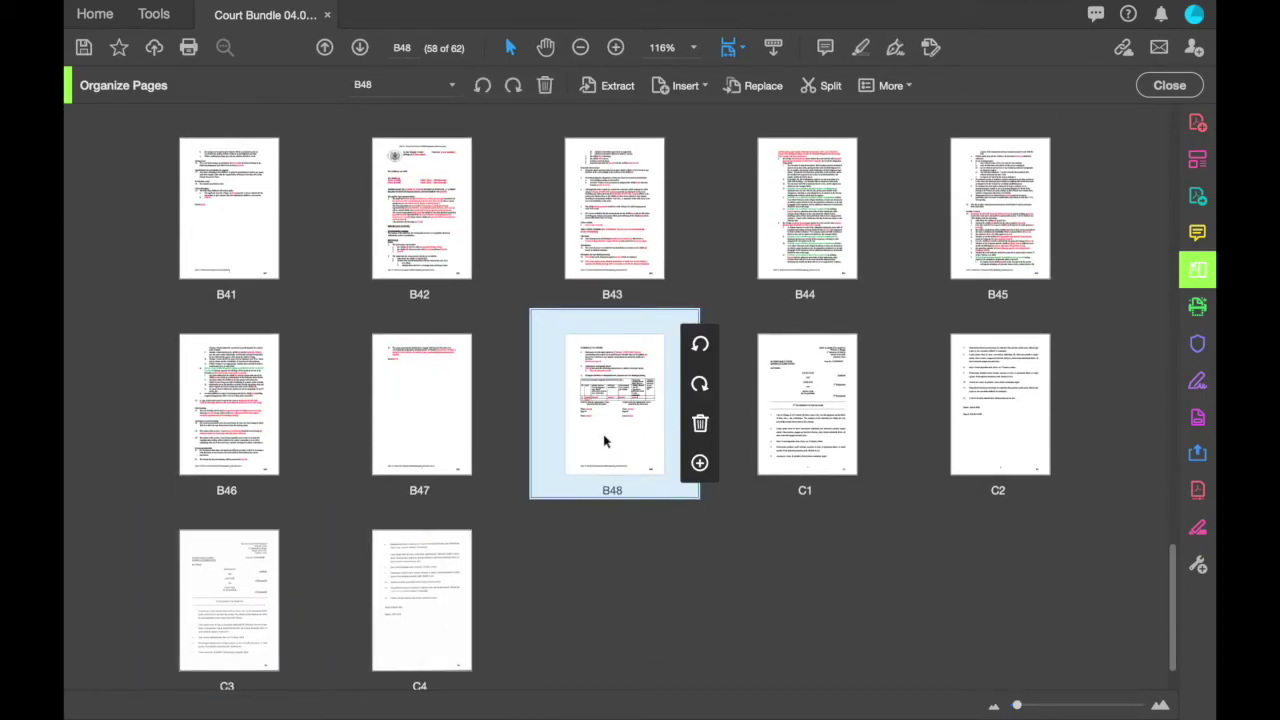
pyautogui.click(701, 462)
pyautogui.click(749, 471)
pyautogui.click(450, 358)
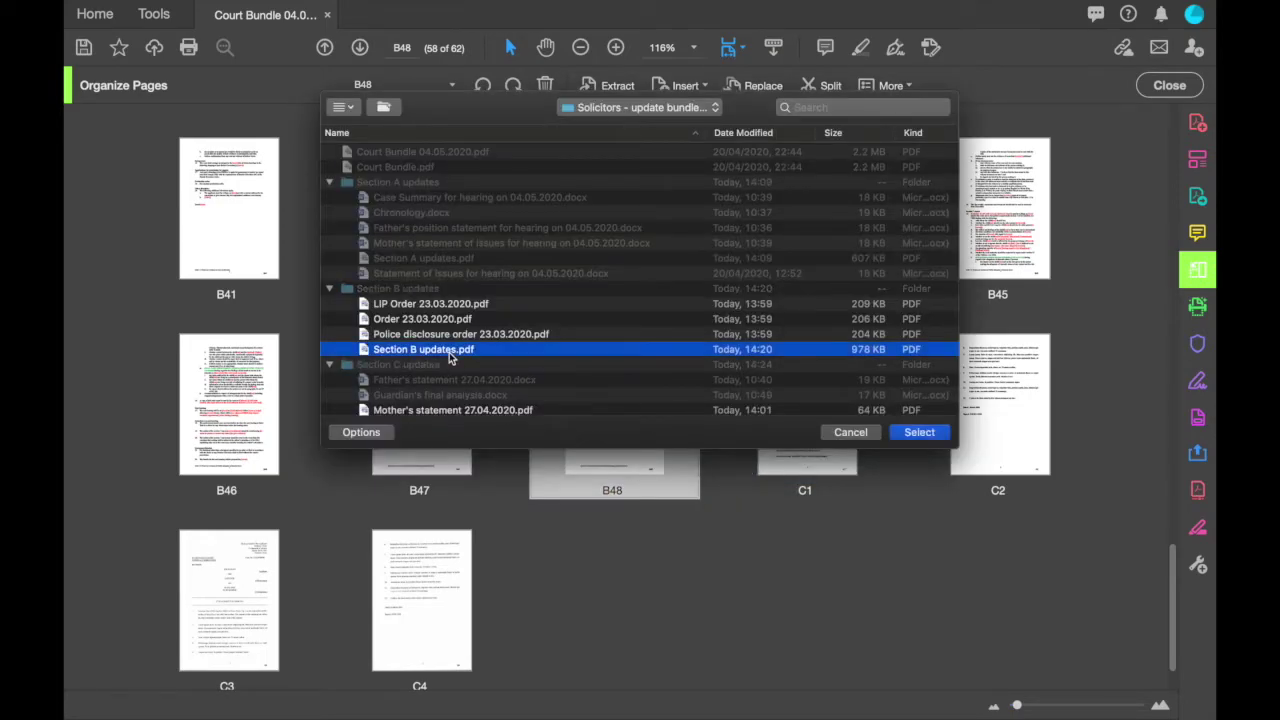
pyautogui.click(925, 432)
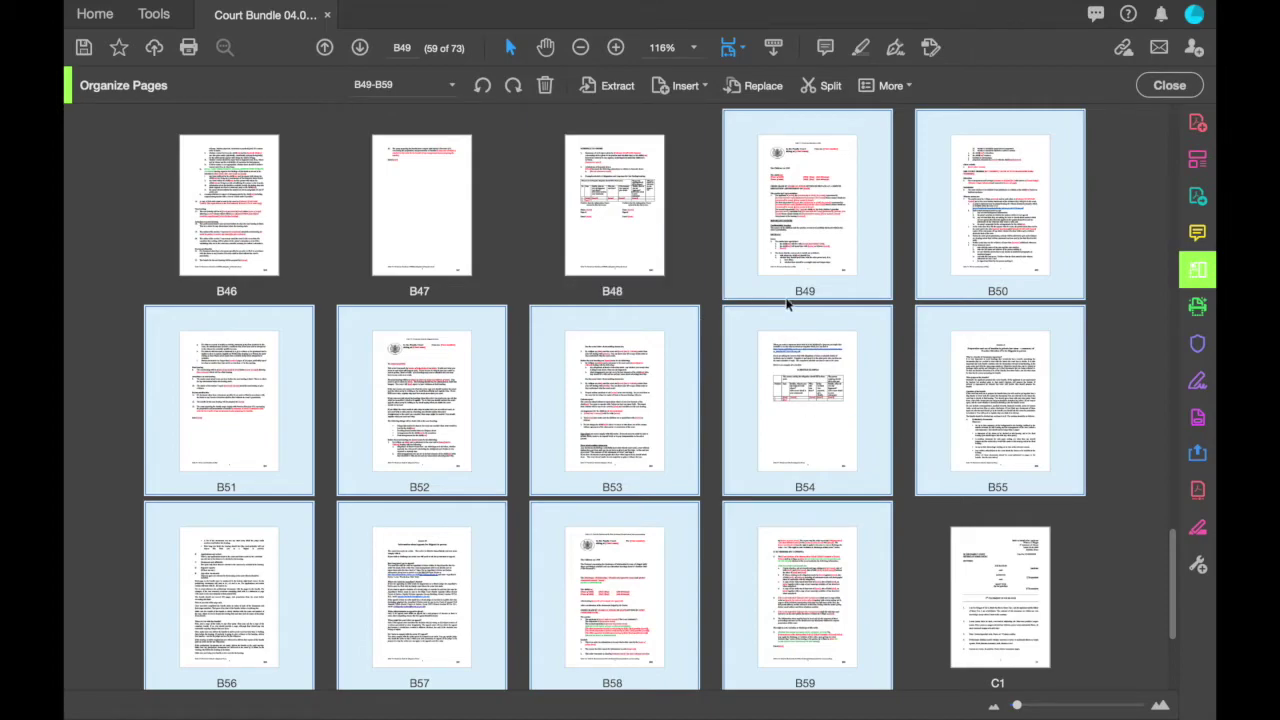
# Step: Insert "Section C updates.pdf" after page C4, the bundle's last page, and close Organize Pages
pyautogui.scroll(-3, 700, 450)
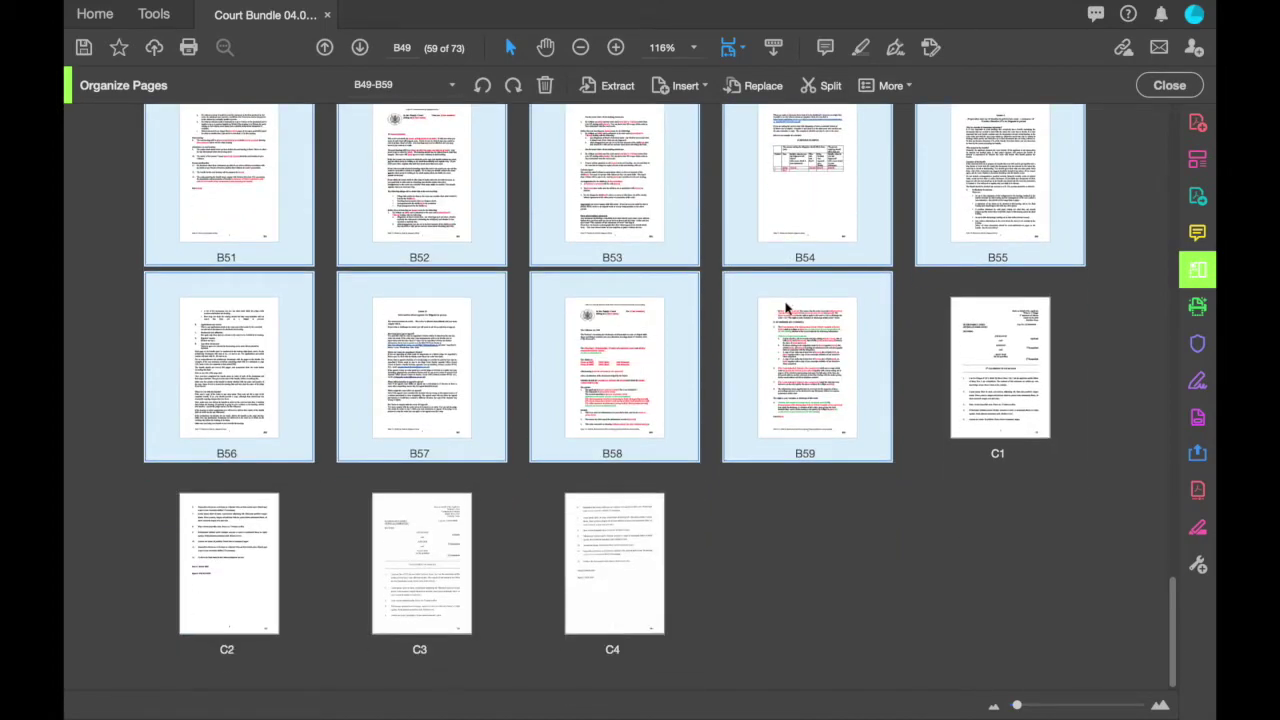
pyautogui.click(632, 597)
pyautogui.click(698, 623)
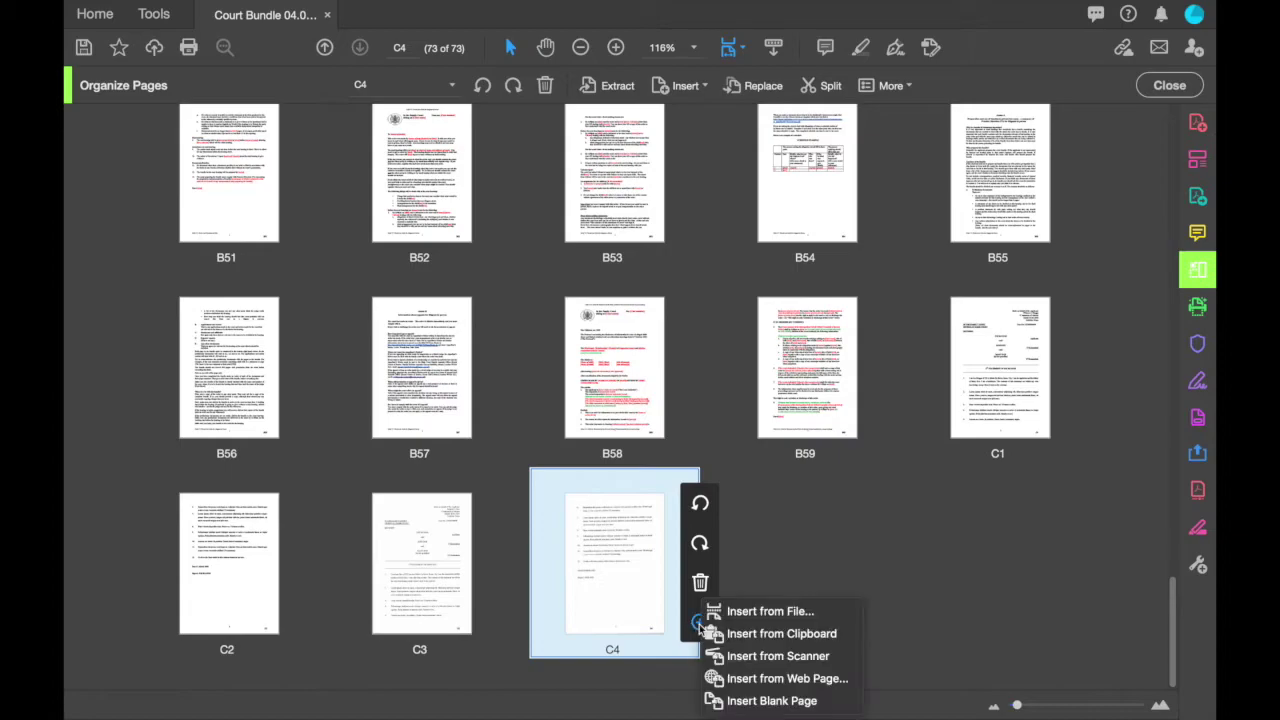
pyautogui.click(744, 613)
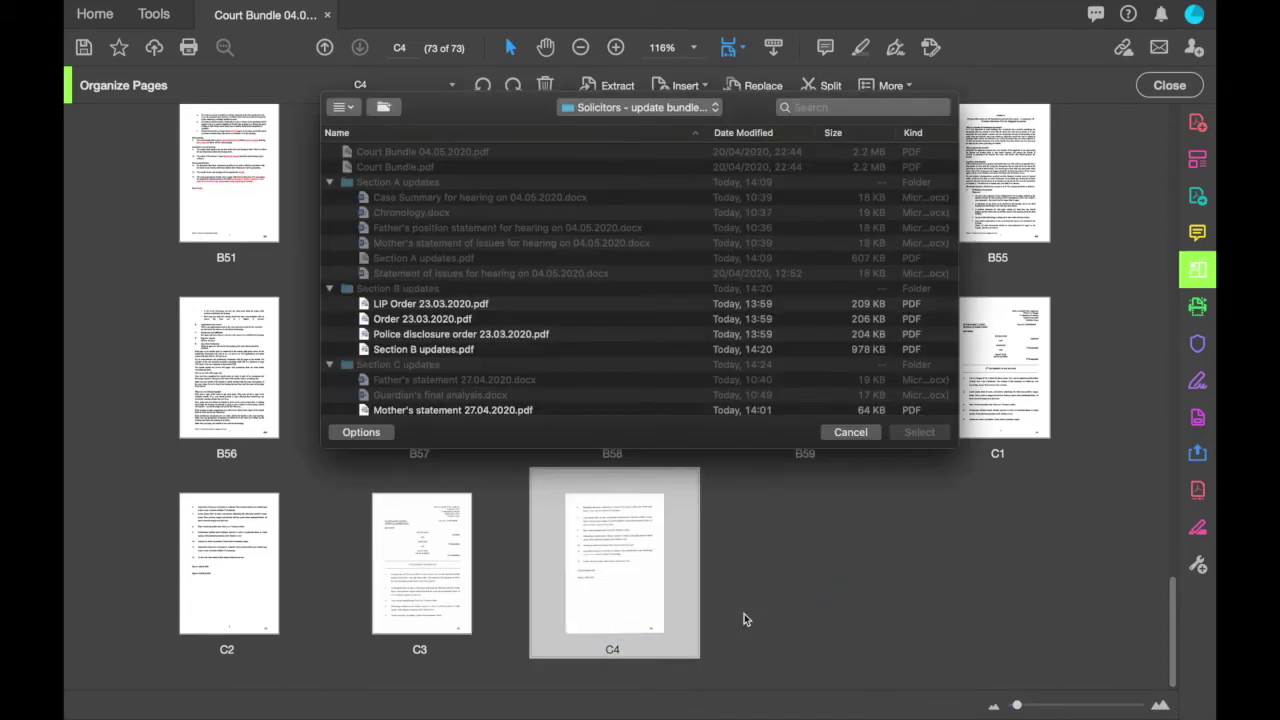
pyautogui.scroll(-3, 625, 400)
pyautogui.click(610, 403)
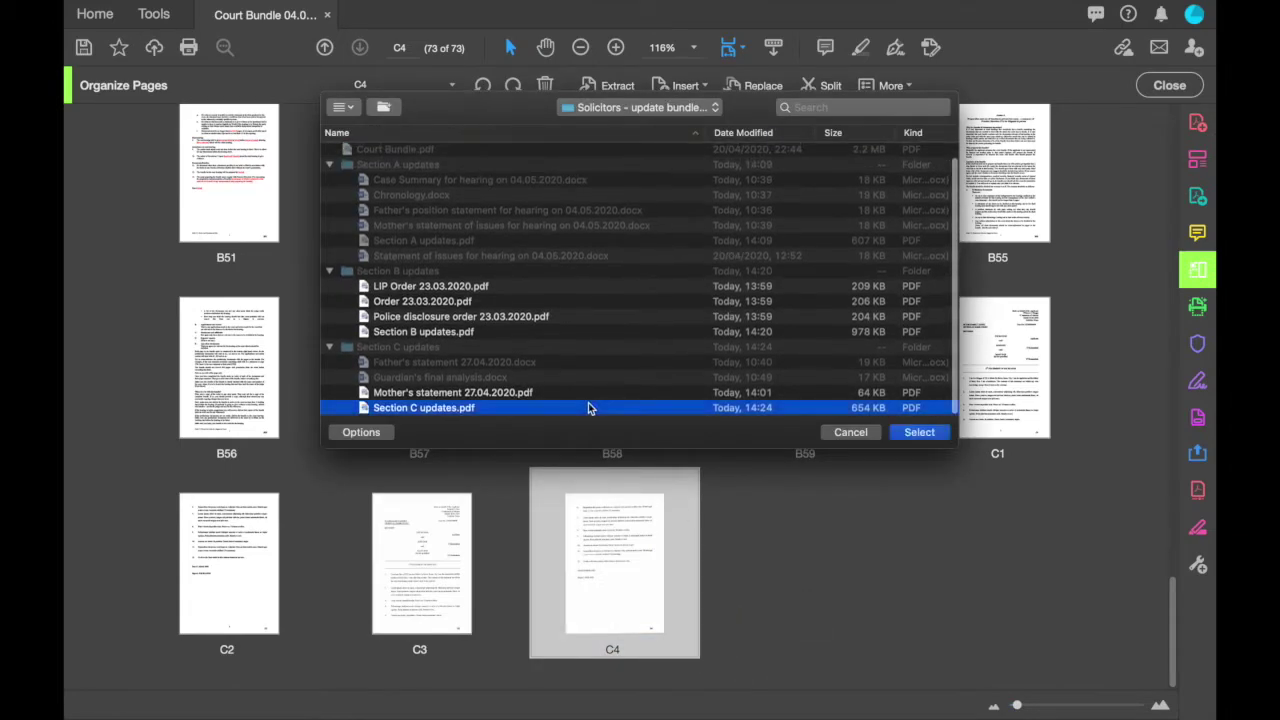
pyautogui.click(916, 432)
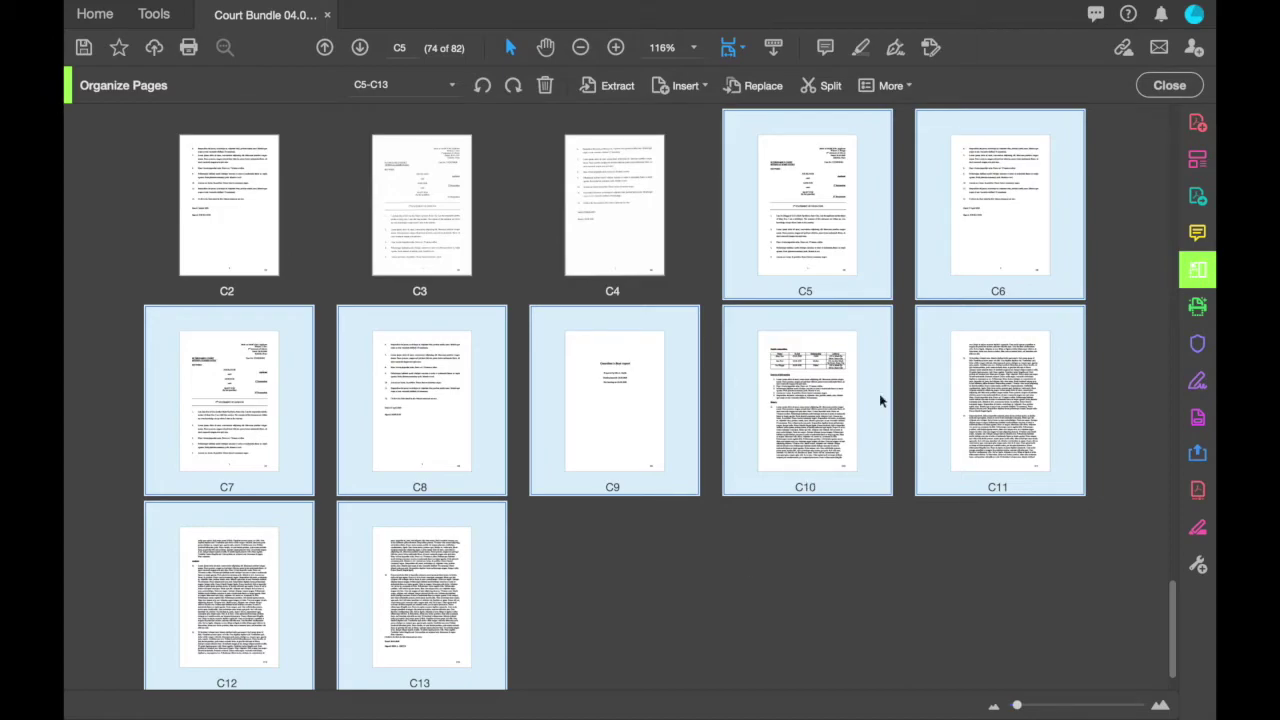
pyautogui.click(1165, 86)
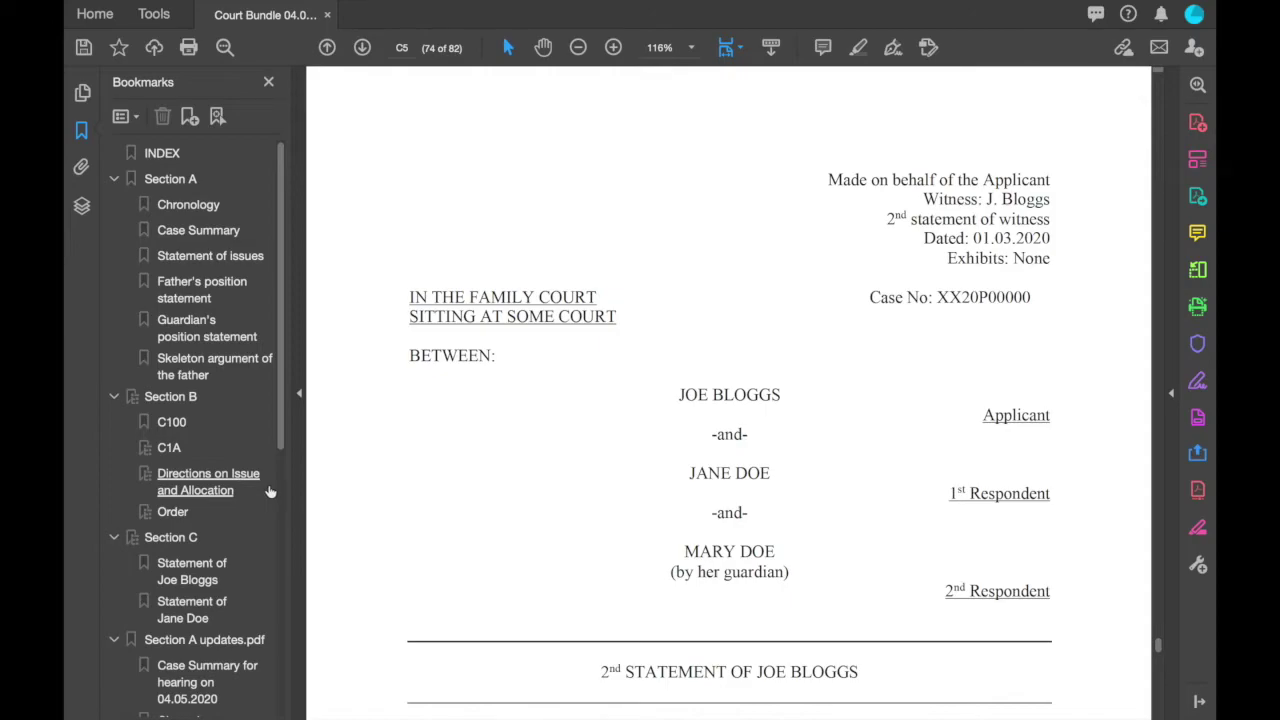
# Step: Delete the old Section A bookmark with its children and move the "Section A updates.pdf" bookmark group directly below INDEX
pyautogui.scroll(-10, 270, 491)
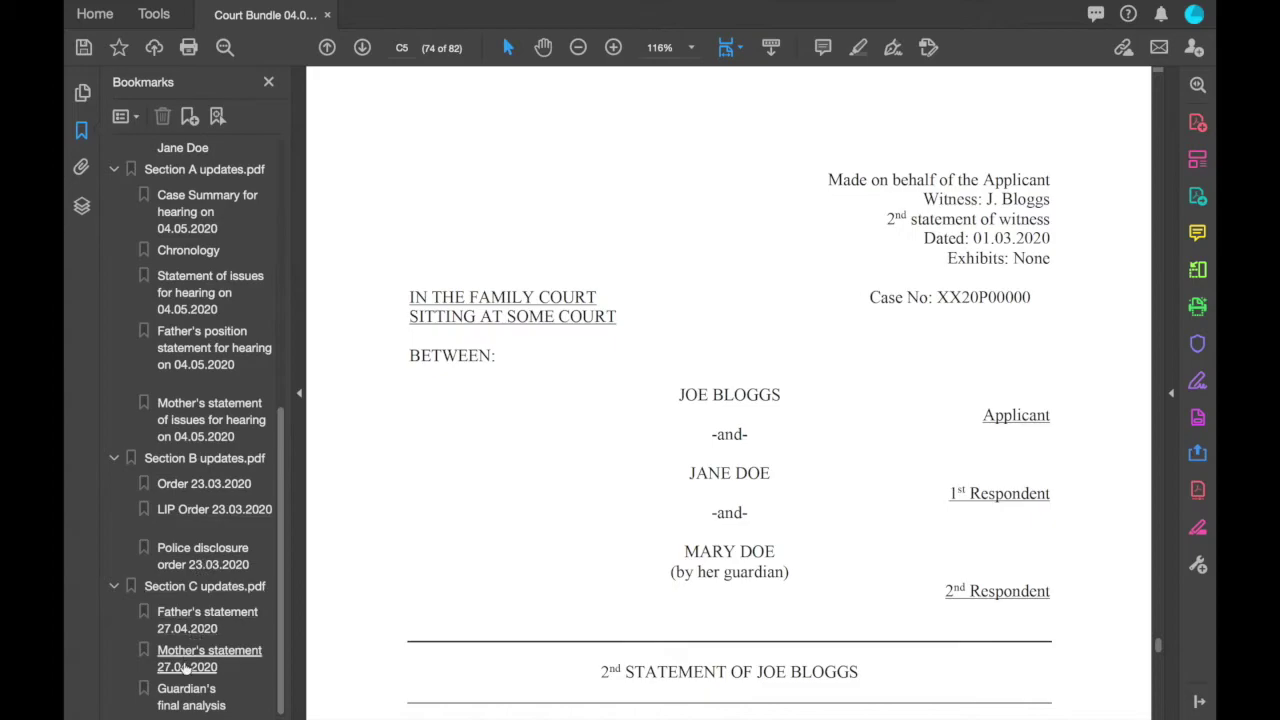
pyautogui.scroll(10, 203, 425)
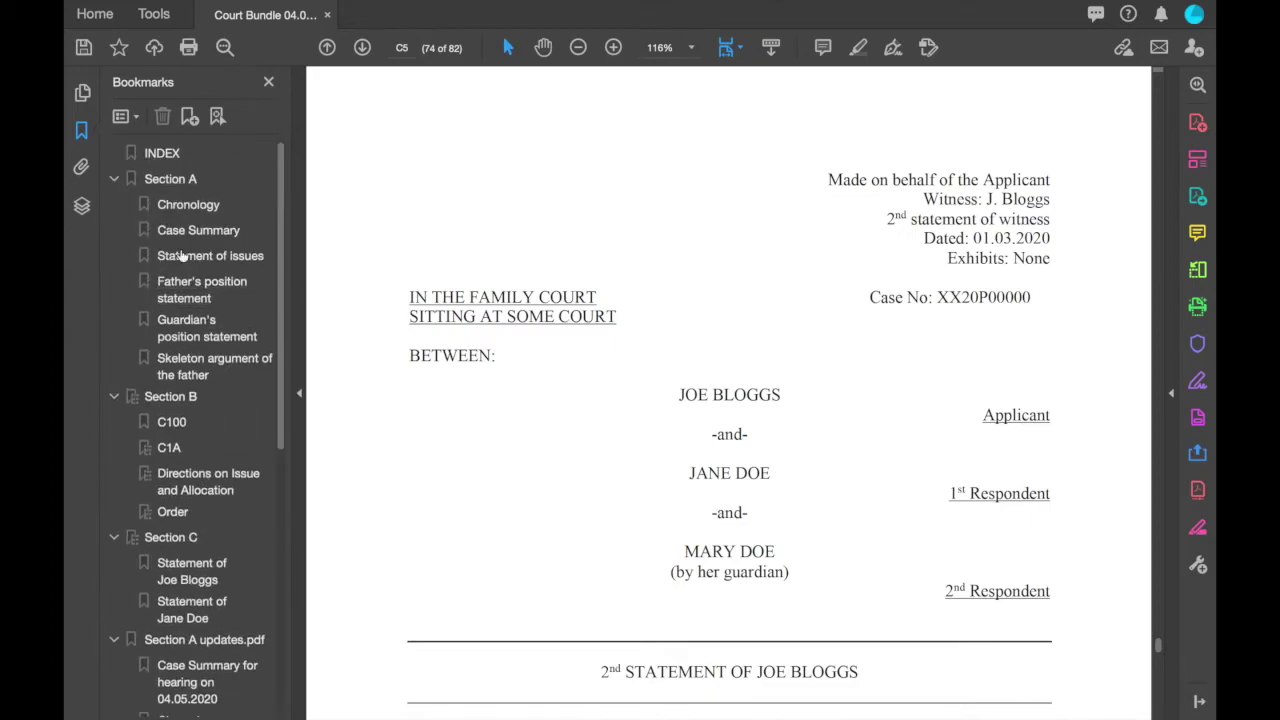
pyautogui.click(115, 179)
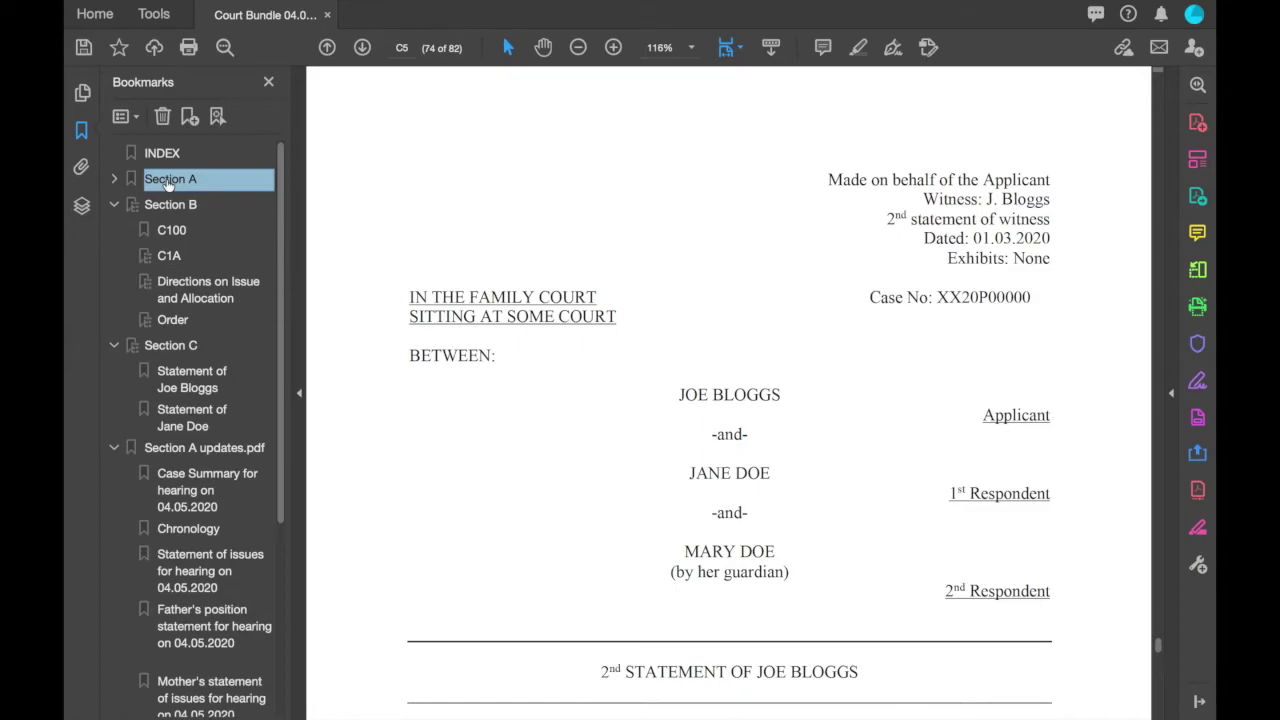
pyautogui.press('Delete')
pyautogui.scroll(-5, 173, 497)
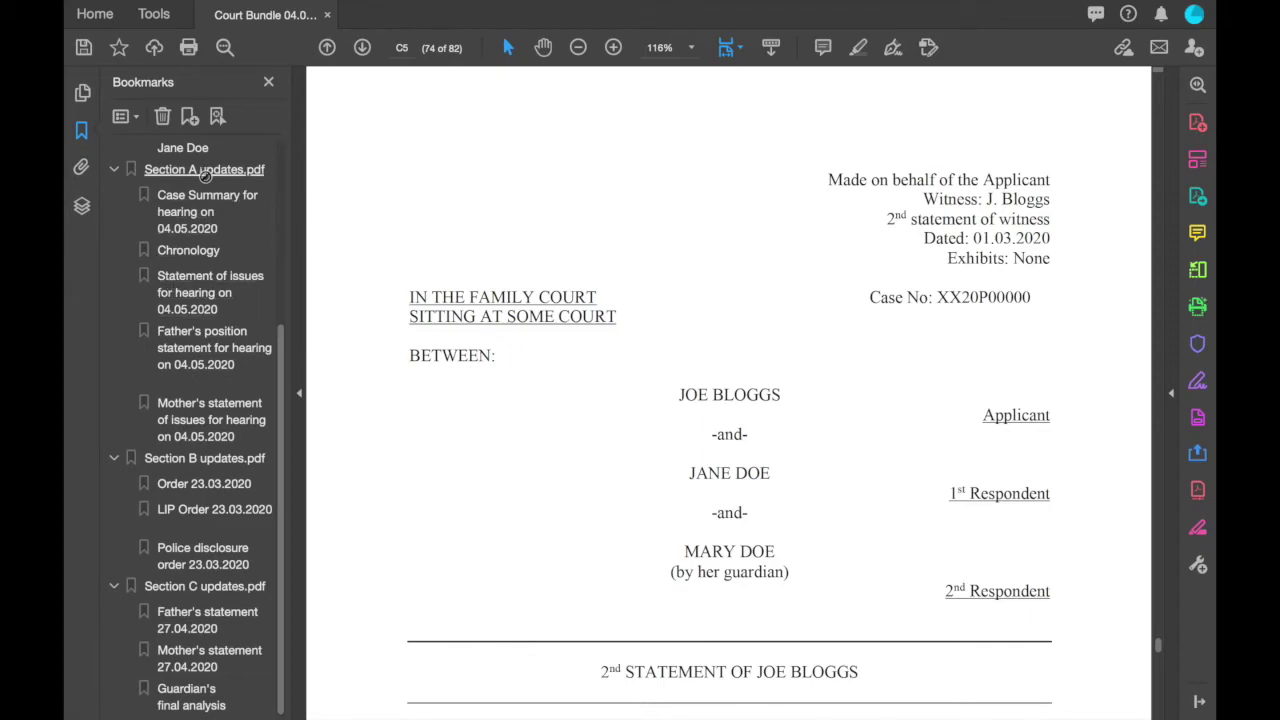
pyautogui.moveTo(203, 175); pyautogui.dragTo(146, 168)
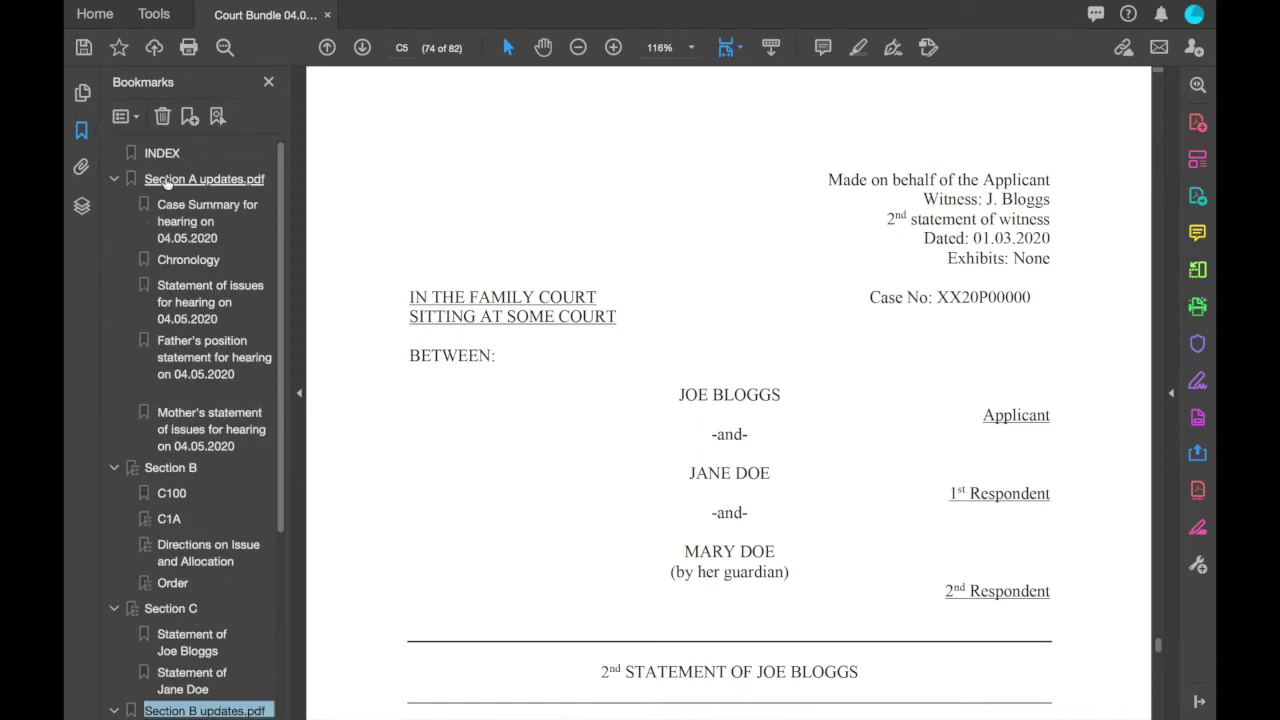
# Step: Rename the "Section A updates.pdf" bookmark to "Section A.pdf"
pyautogui.click(225, 181)
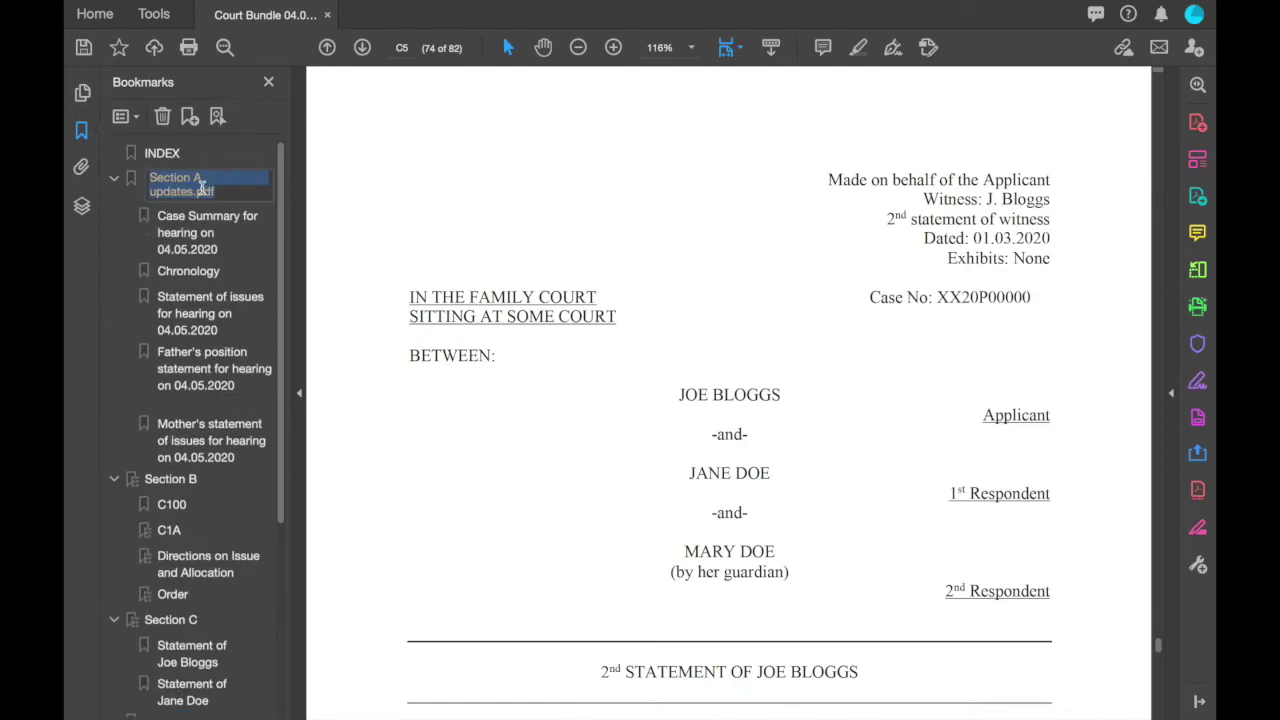
pyautogui.click(195, 195)
pyautogui.press('BackSpace')
pyautogui.press('BackSpace')
pyautogui.press('BackSpace')
pyautogui.press('BackSpace')
pyautogui.press('BackSpace')
pyautogui.press('BackSpace')
pyautogui.press('BackSpace')
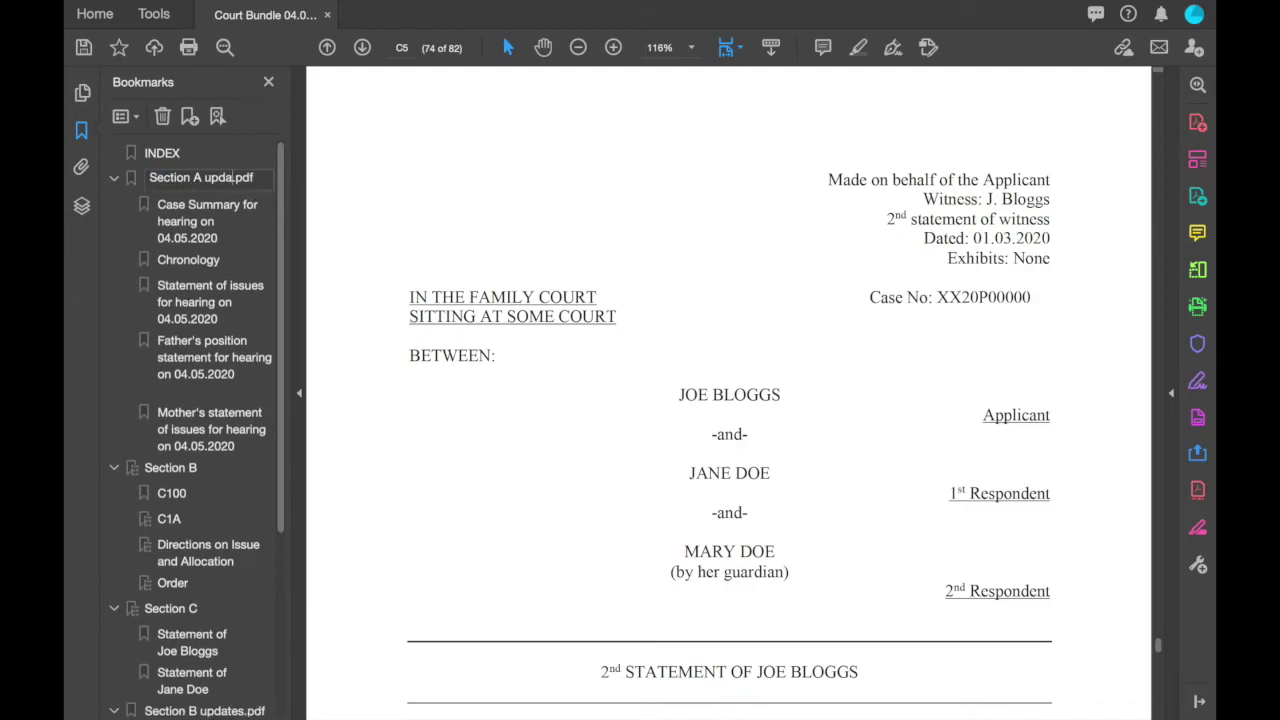
pyautogui.press('BackSpace')
pyautogui.press('Return')
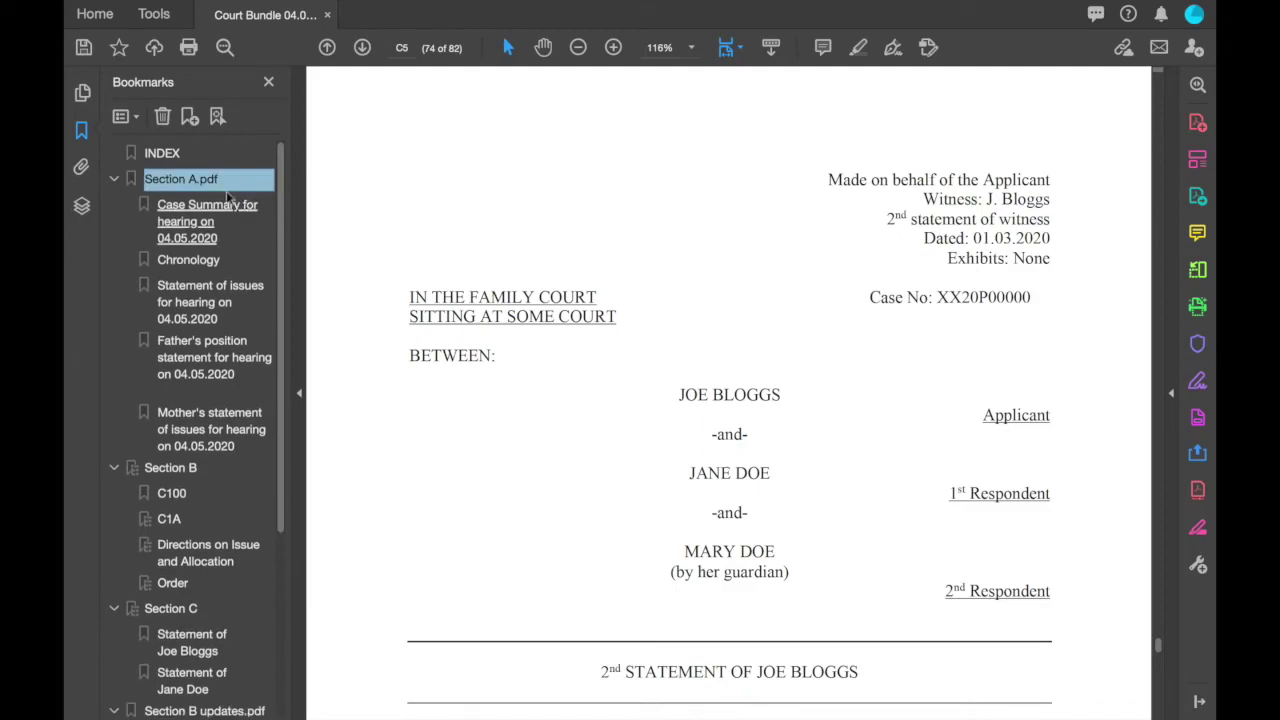
# Step: Move the Order, LIP Order and Police disclosure order bookmarks dated 23.03.2020 to the end of the Section B bookmark group
pyautogui.click(204, 413)
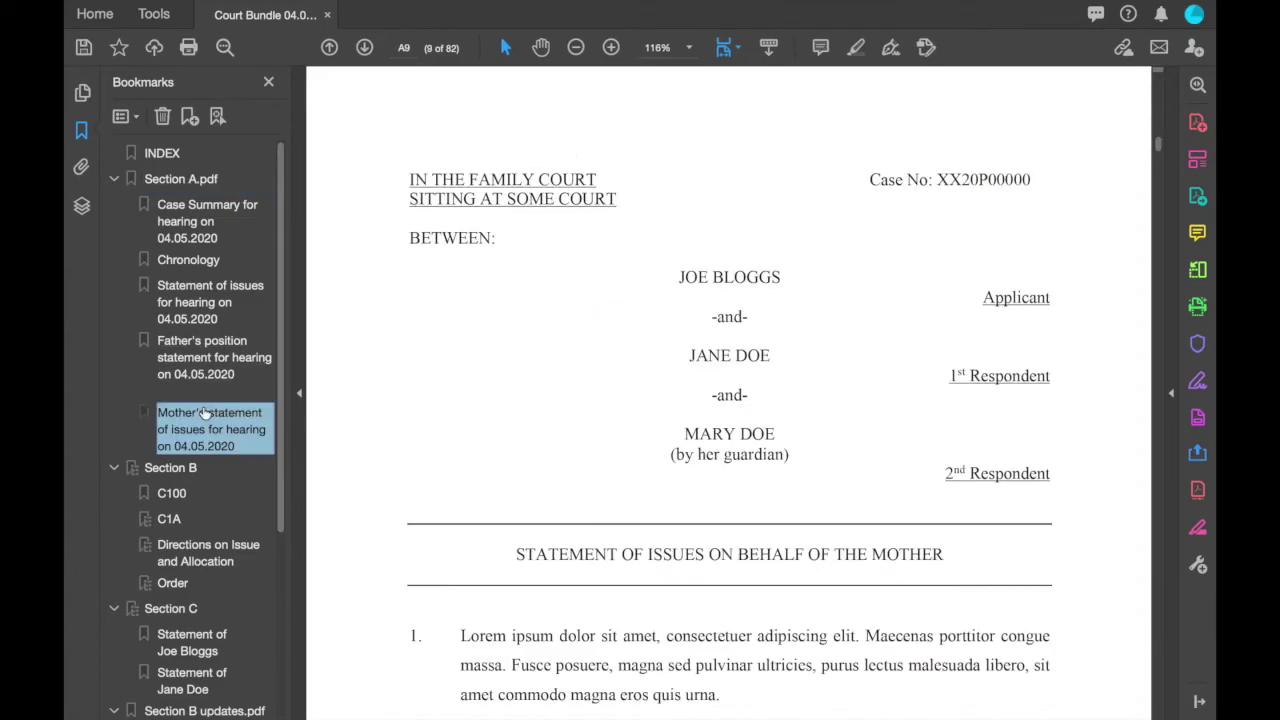
pyautogui.scroll(-3, 515, 460)
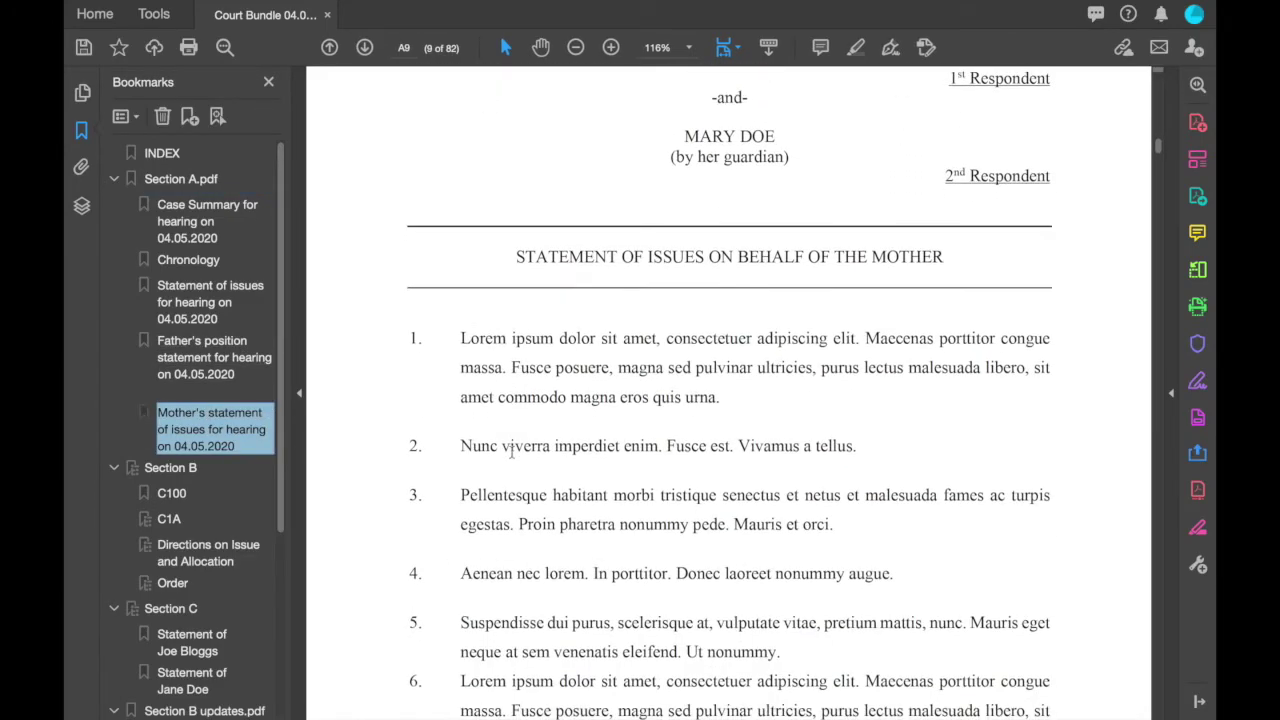
pyautogui.scroll(-3, 283, 503)
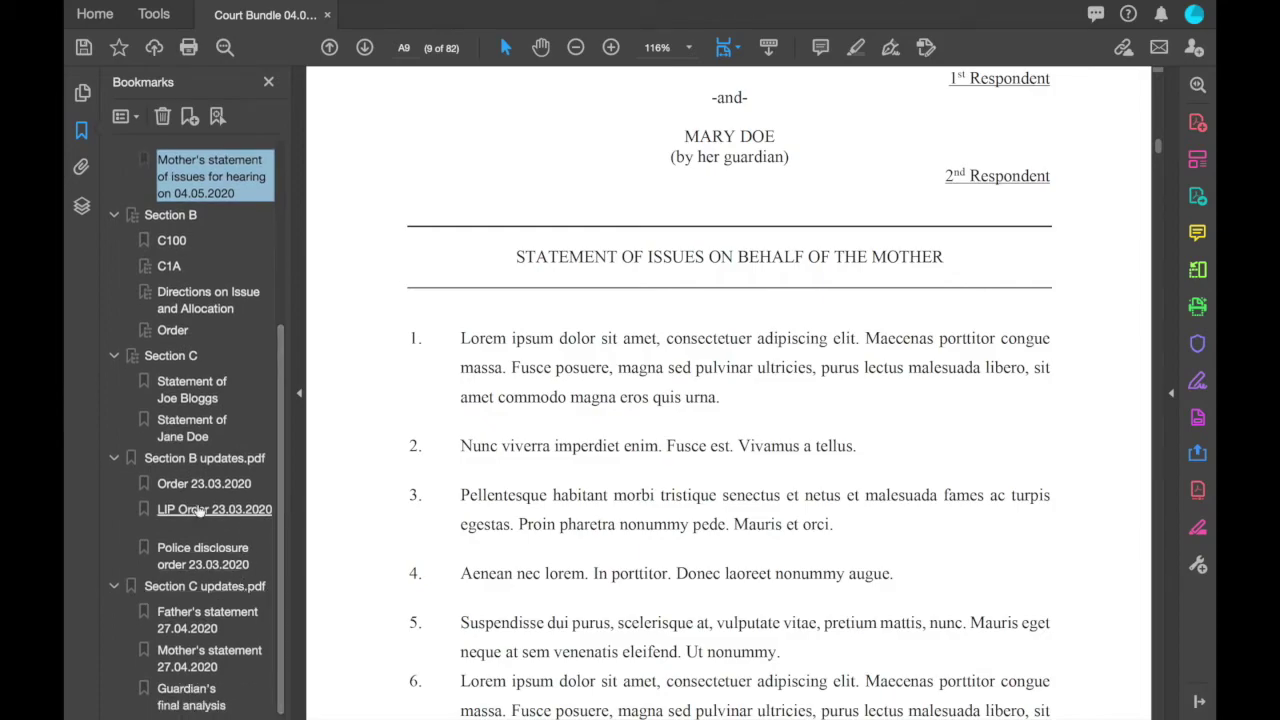
pyautogui.click(168, 383)
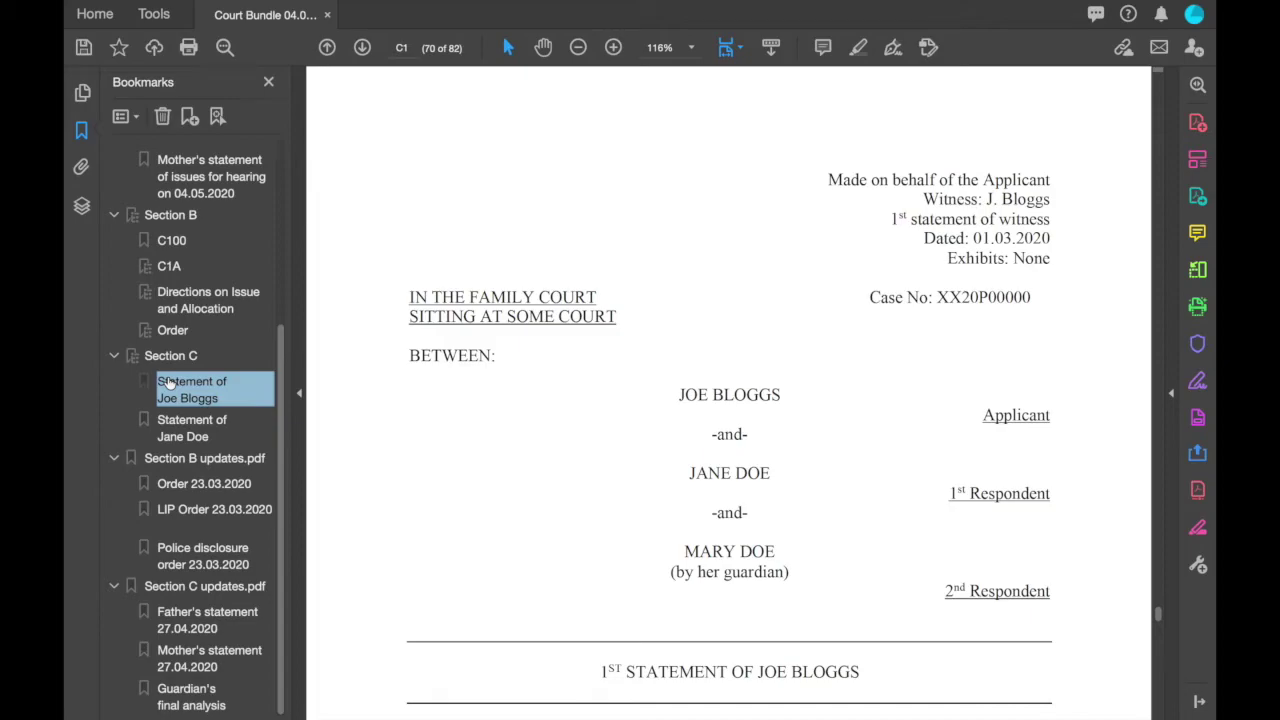
pyautogui.click(182, 486)
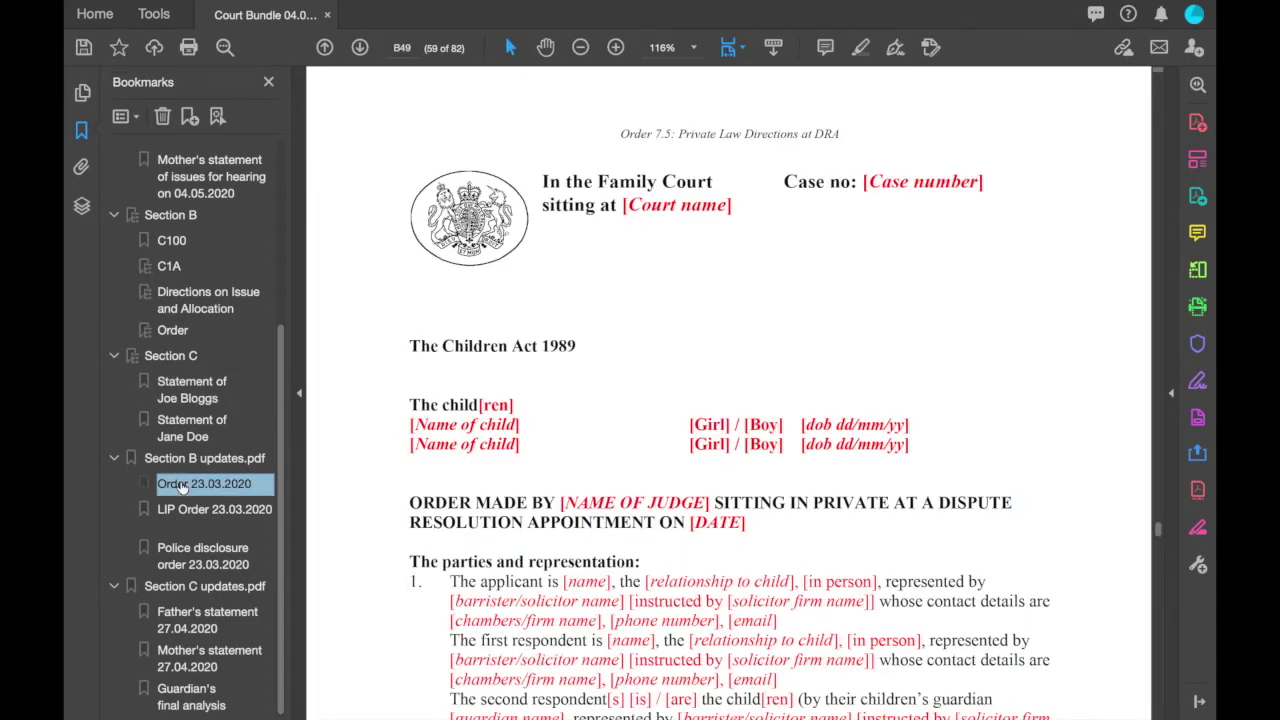
pyautogui.keyDown('shift'); pyautogui.click(180, 556); pyautogui.keyUp('shift')
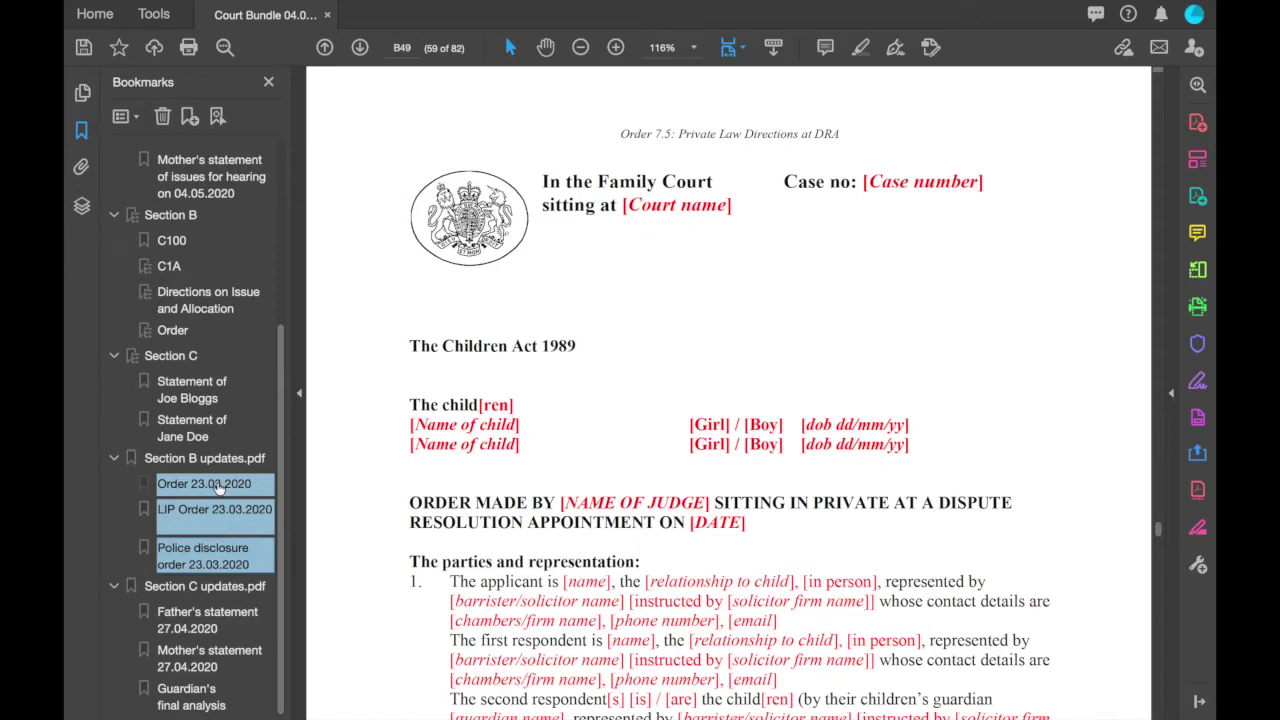
pyautogui.moveTo(220, 487); pyautogui.dragTo(147, 345)
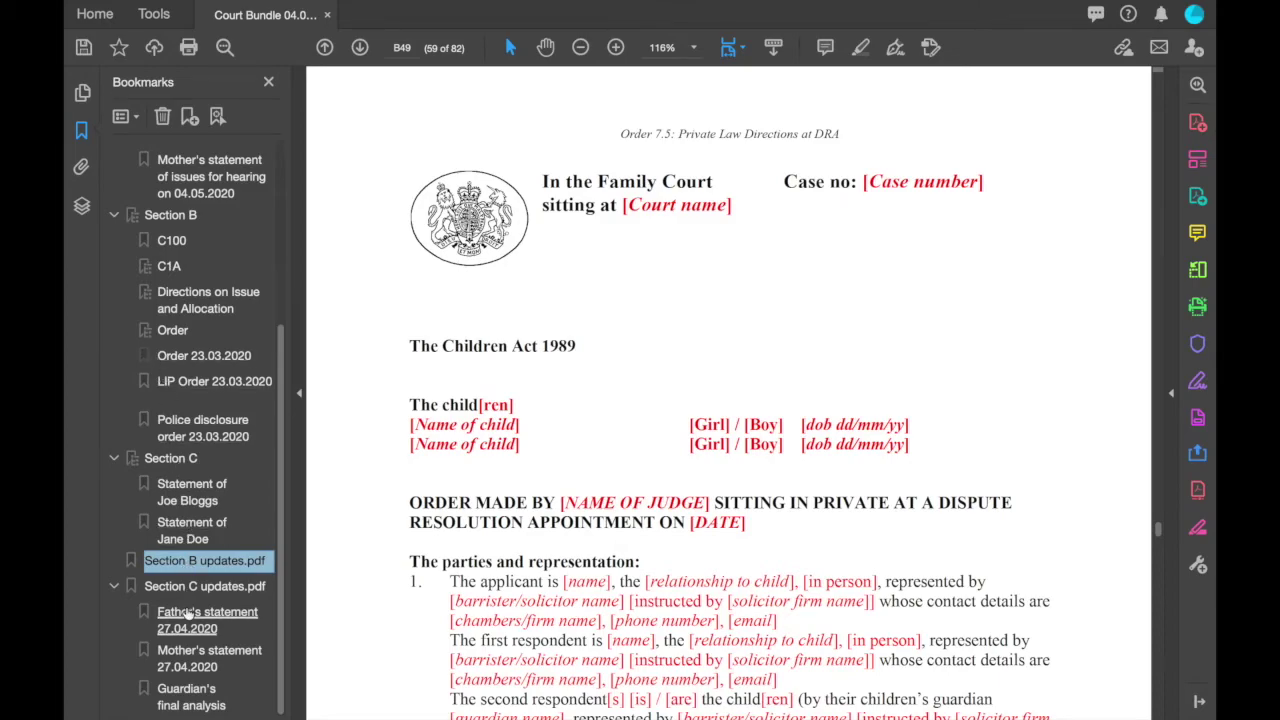
# Step: Move the father's statement, mother's statement and guardian's final analysis bookmarks to the end of Section C and delete the emptied Section B and C updates bookmarks
pyautogui.click(165, 614)
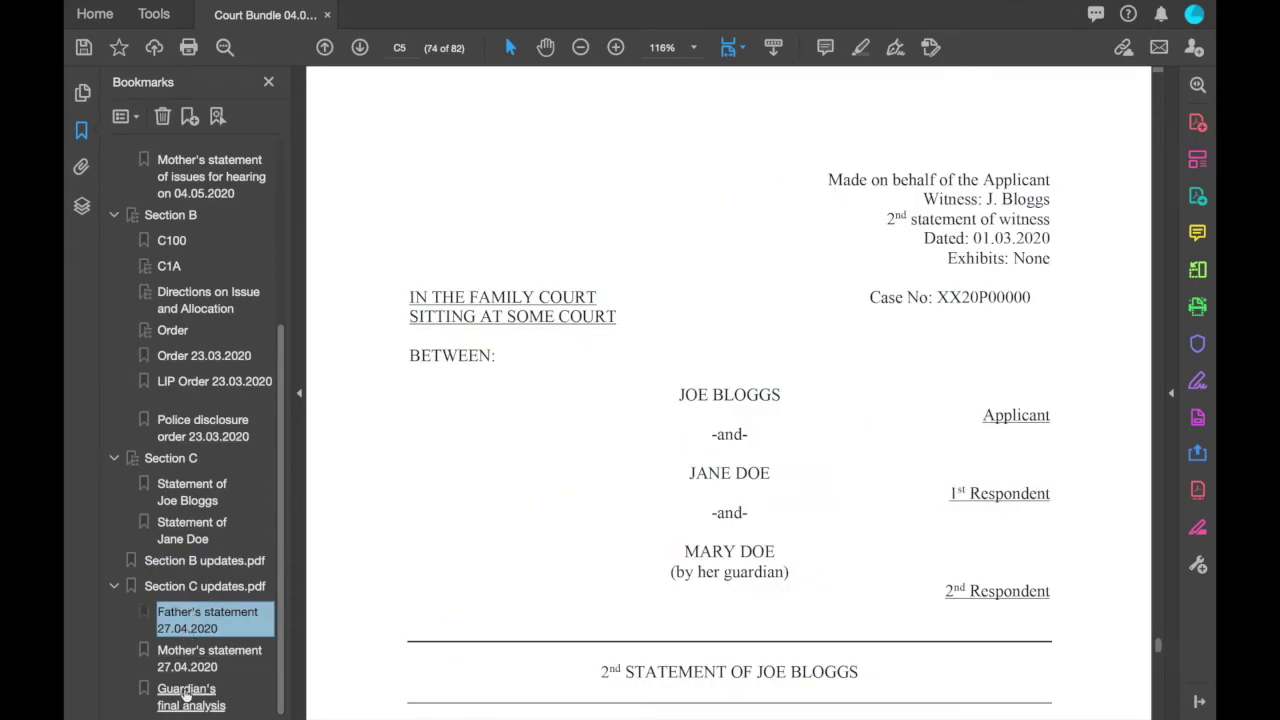
pyautogui.keyDown('shift'); pyautogui.click(185, 693); pyautogui.keyUp('shift')
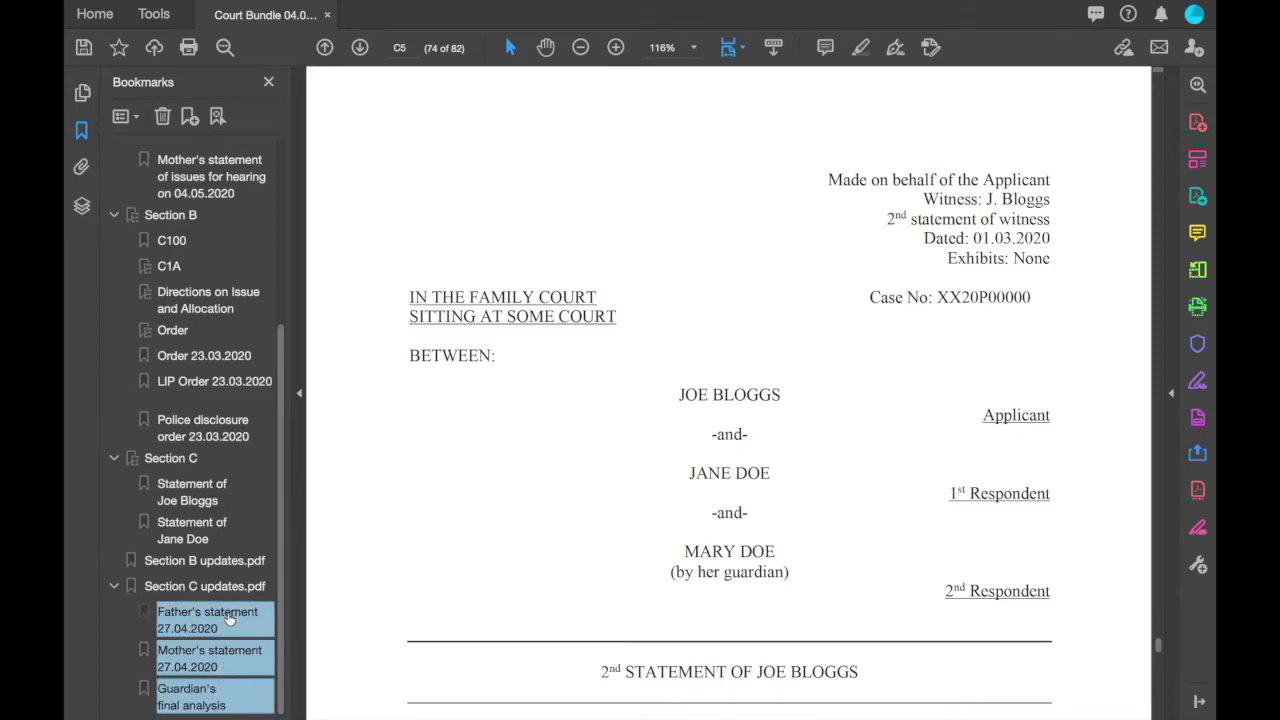
pyautogui.moveTo(228, 620); pyautogui.dragTo(190, 555)
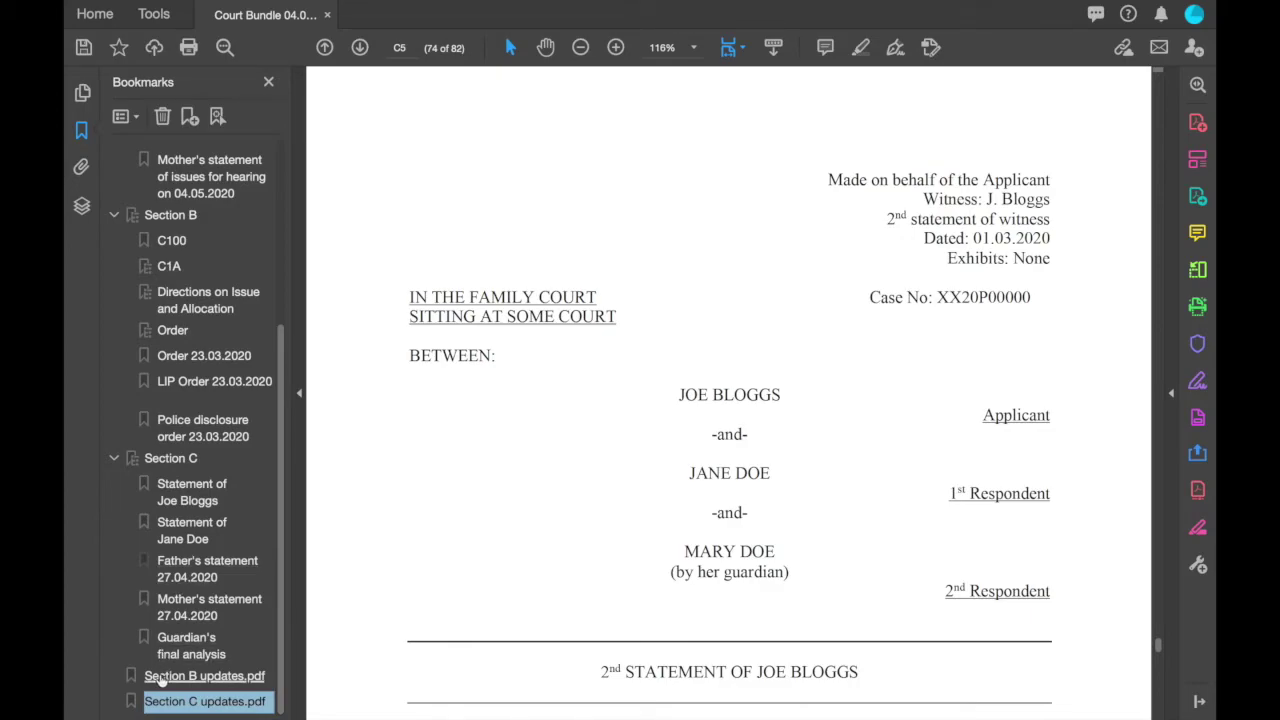
pyautogui.press('Delete')
pyautogui.press('Delete')
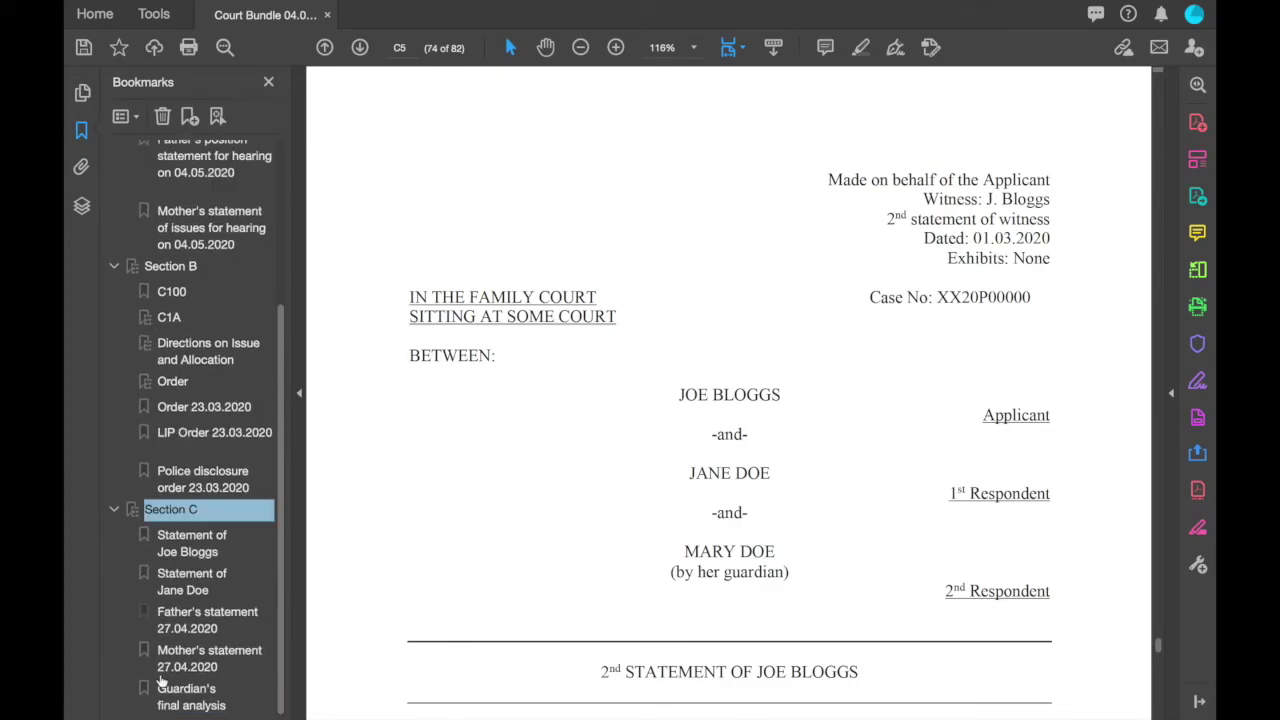
# Step: Check the targets of the mother's statement and LIP Order bookmarks, and delete the old INDEX bookmark
pyautogui.click(178, 657)
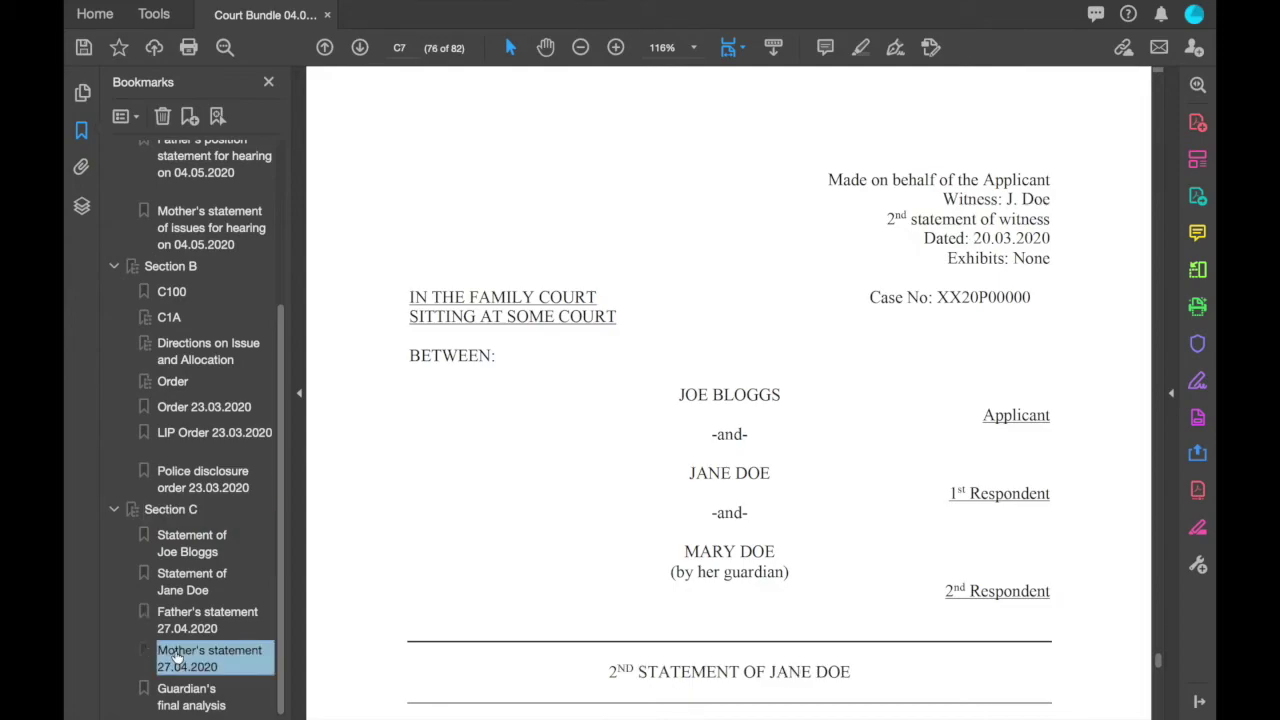
pyautogui.click(192, 438)
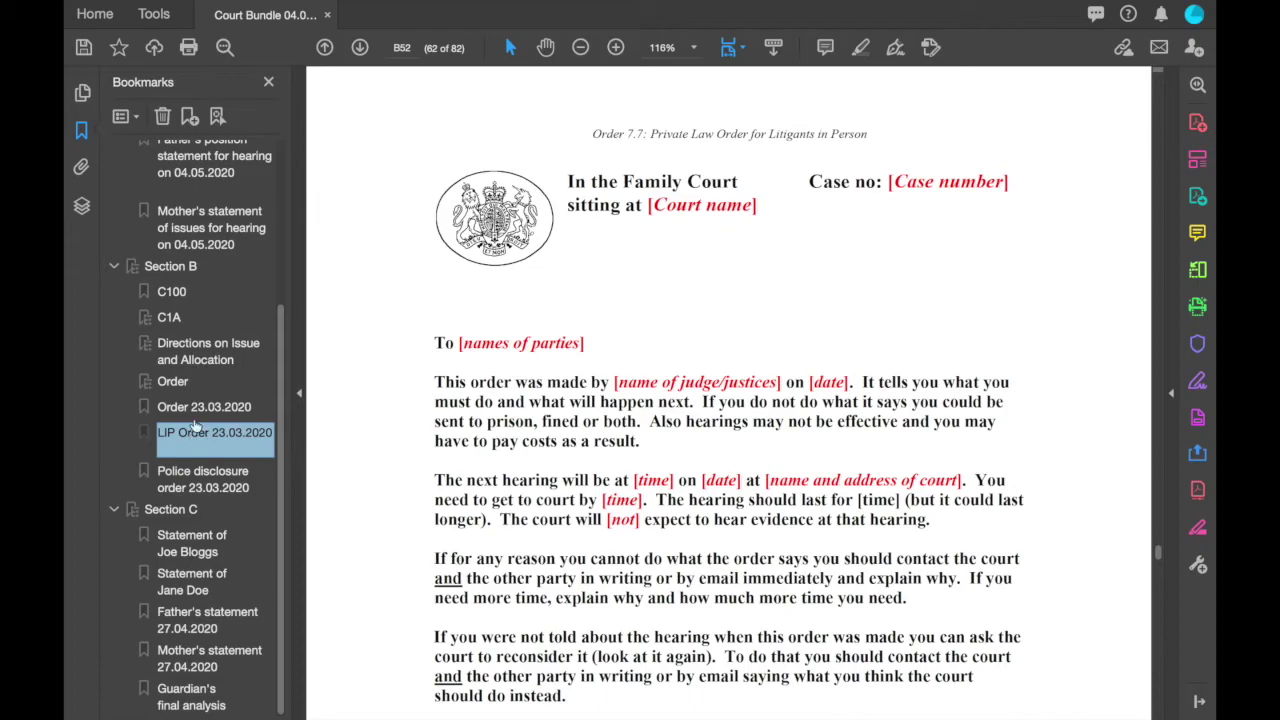
pyautogui.scroll(6, 185, 300)
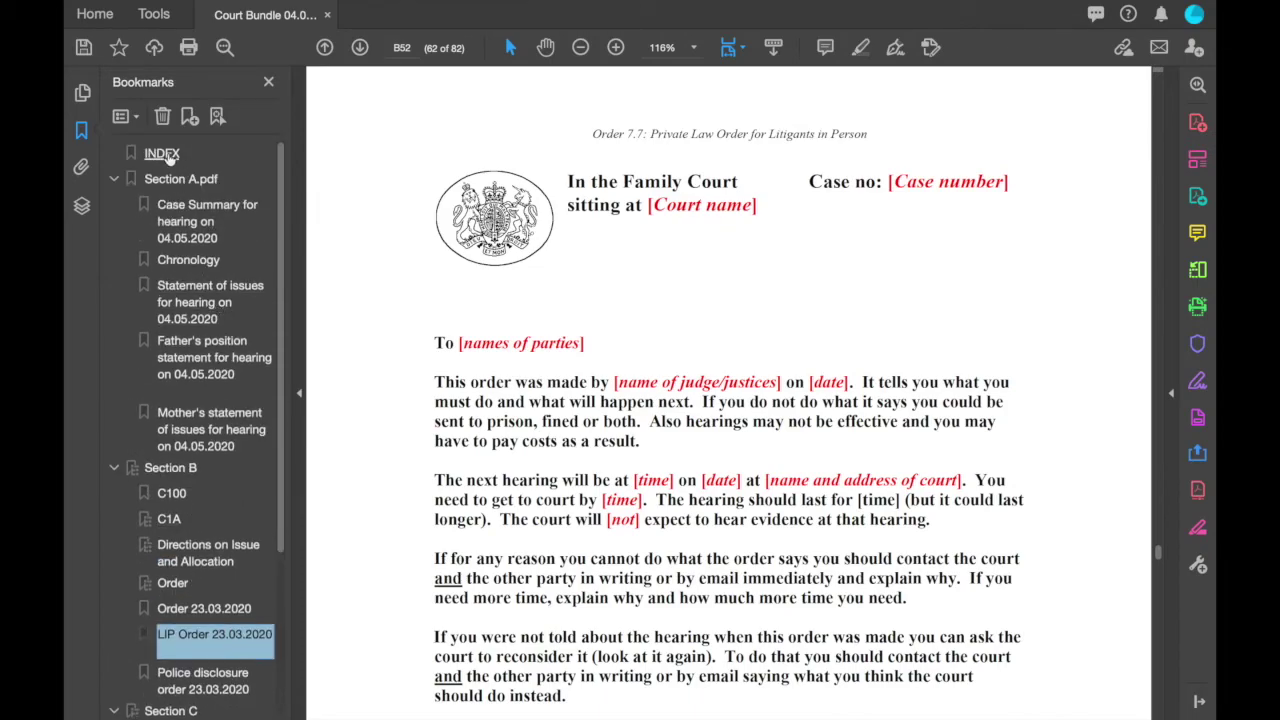
pyautogui.rightClick(165, 158)
pyautogui.click(195, 226)
pyautogui.click(140, 157)
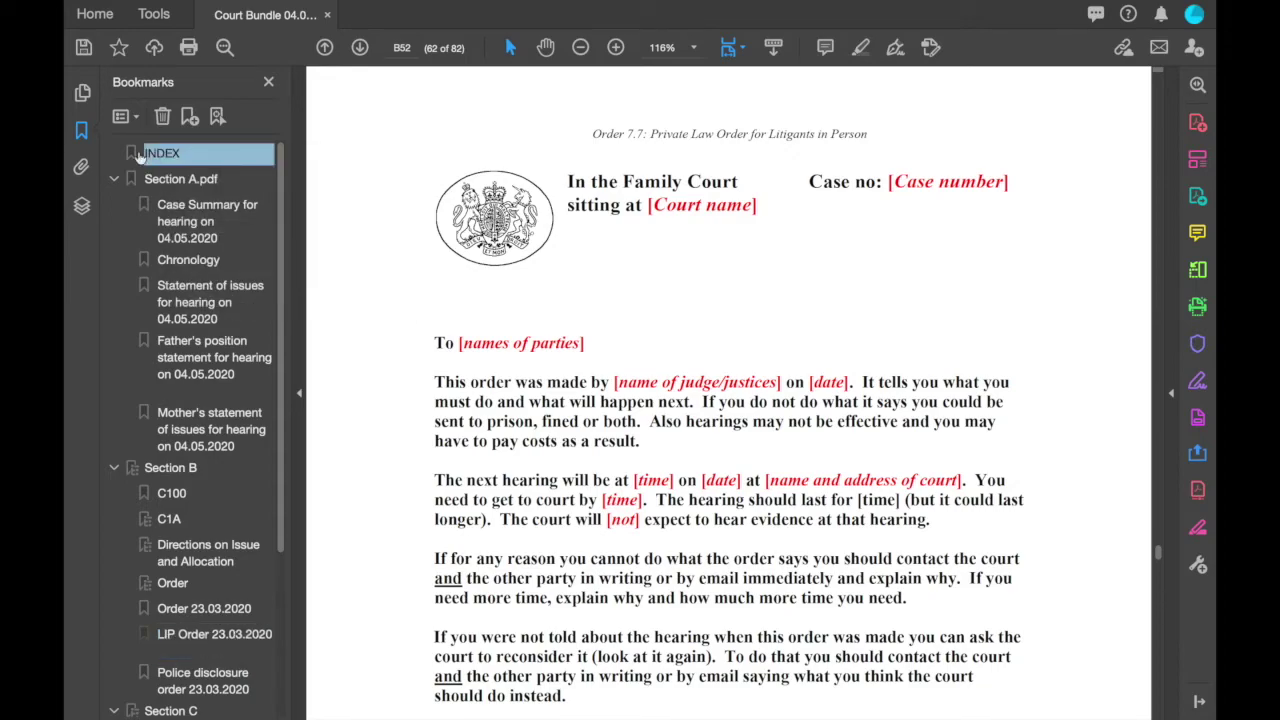
pyautogui.press('Delete')
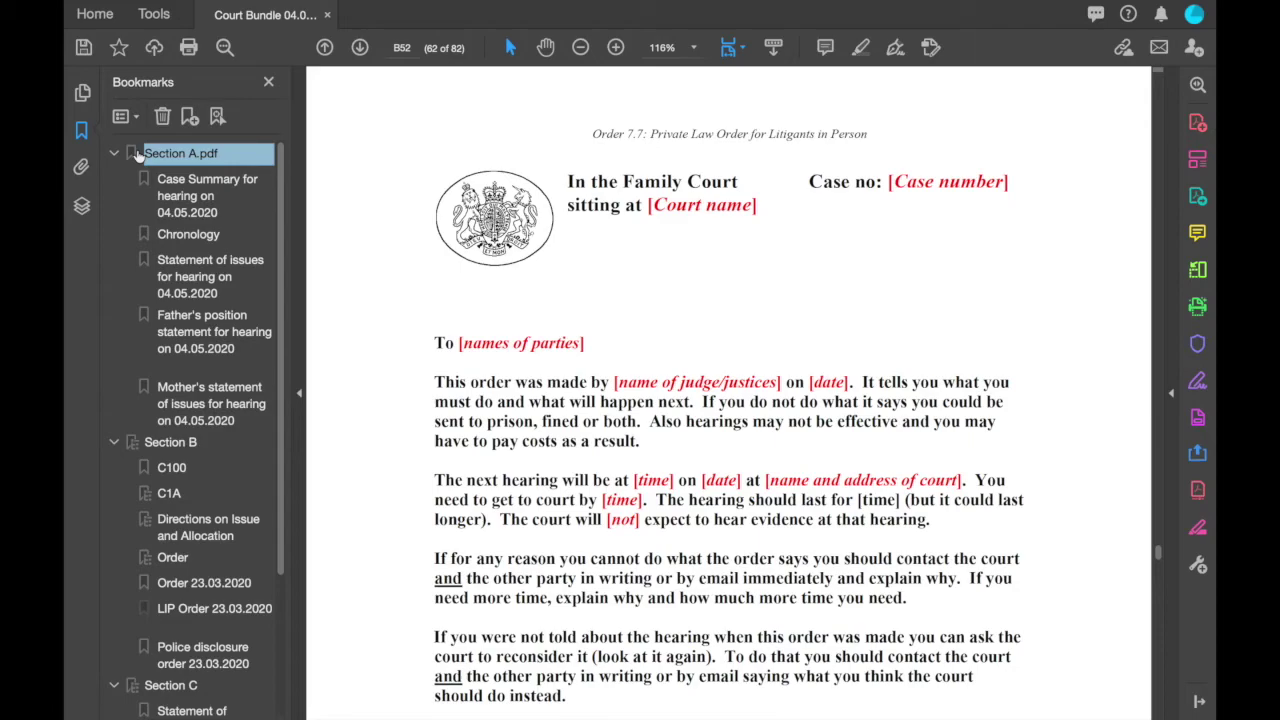
# Step: Insert Index.pdf into the bundle and move its two pages to the front, before the case summary
pyautogui.moveTo(137, 153); pyautogui.dragTo(566, 320)
pyautogui.click(1198, 270)
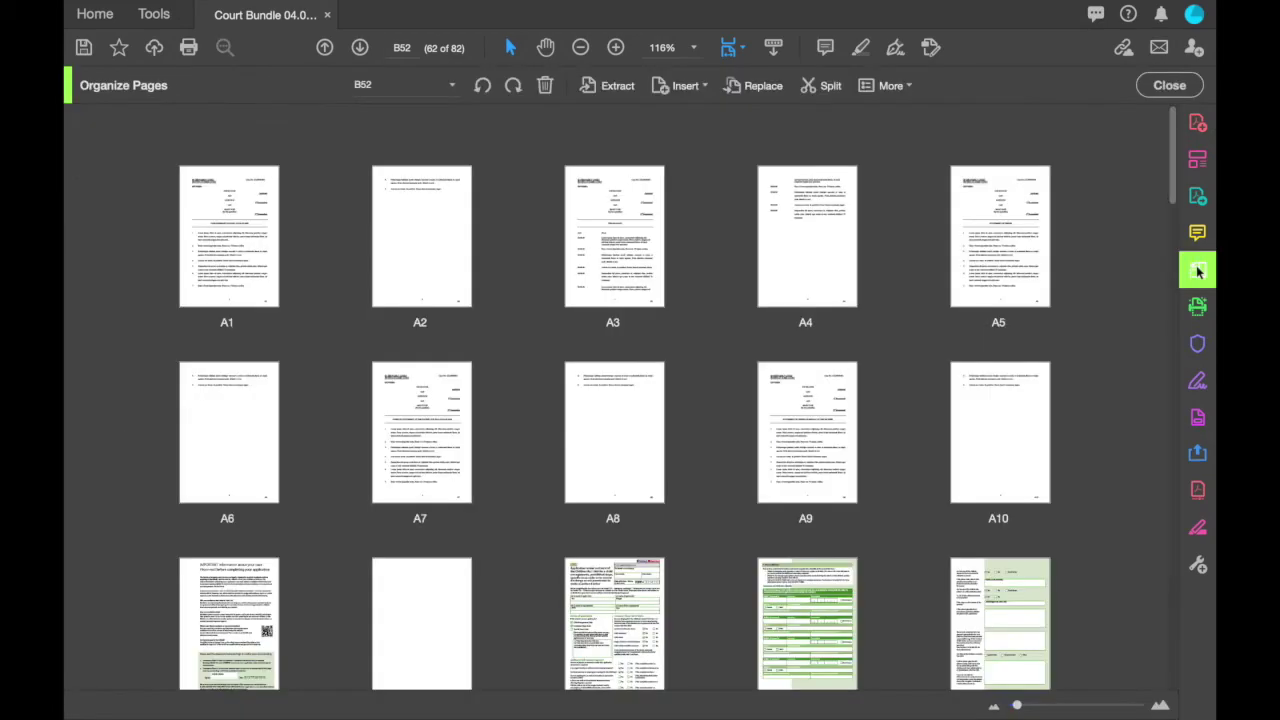
pyautogui.scroll(20, 153, 308)
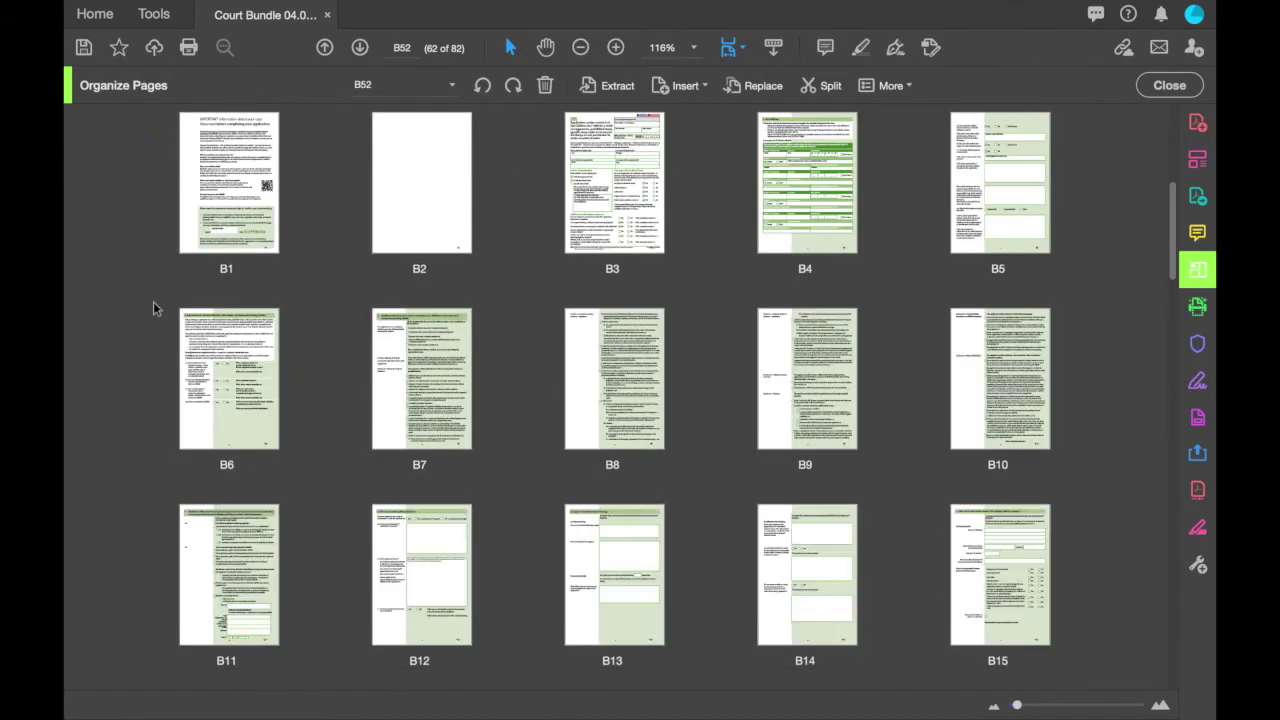
pyautogui.click(218, 272)
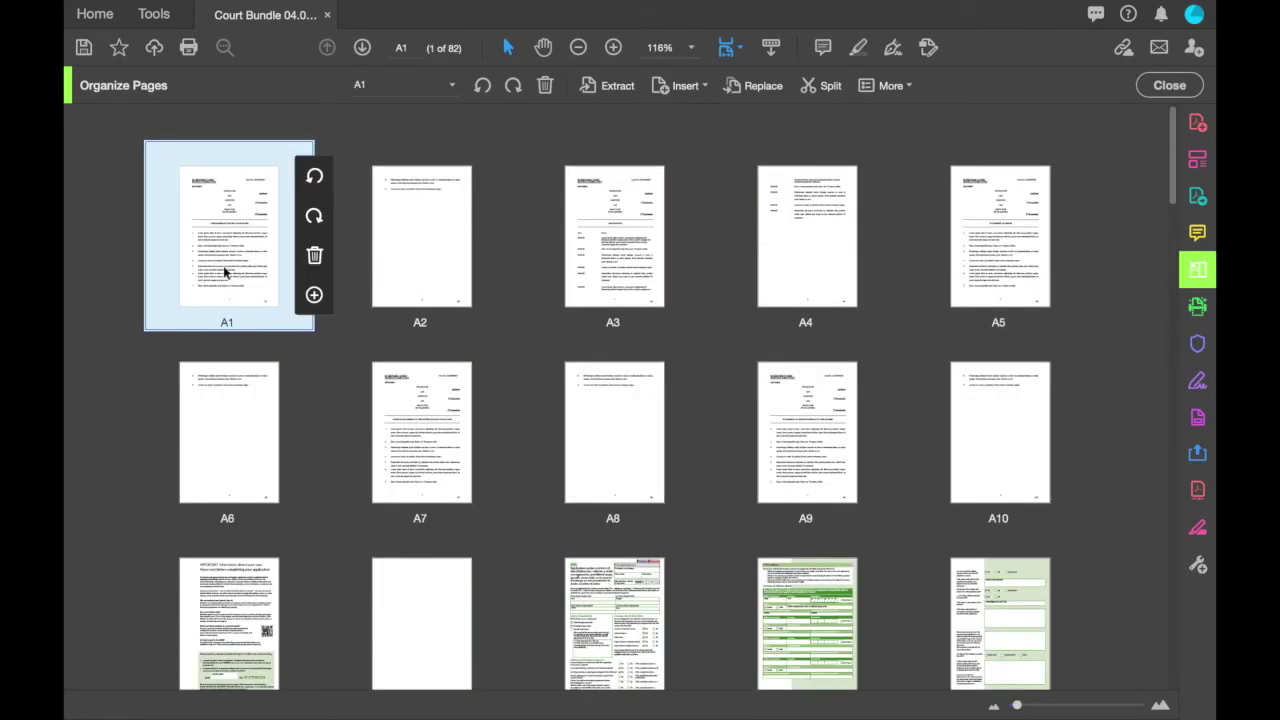
pyautogui.click(314, 295)
pyautogui.click(384, 306)
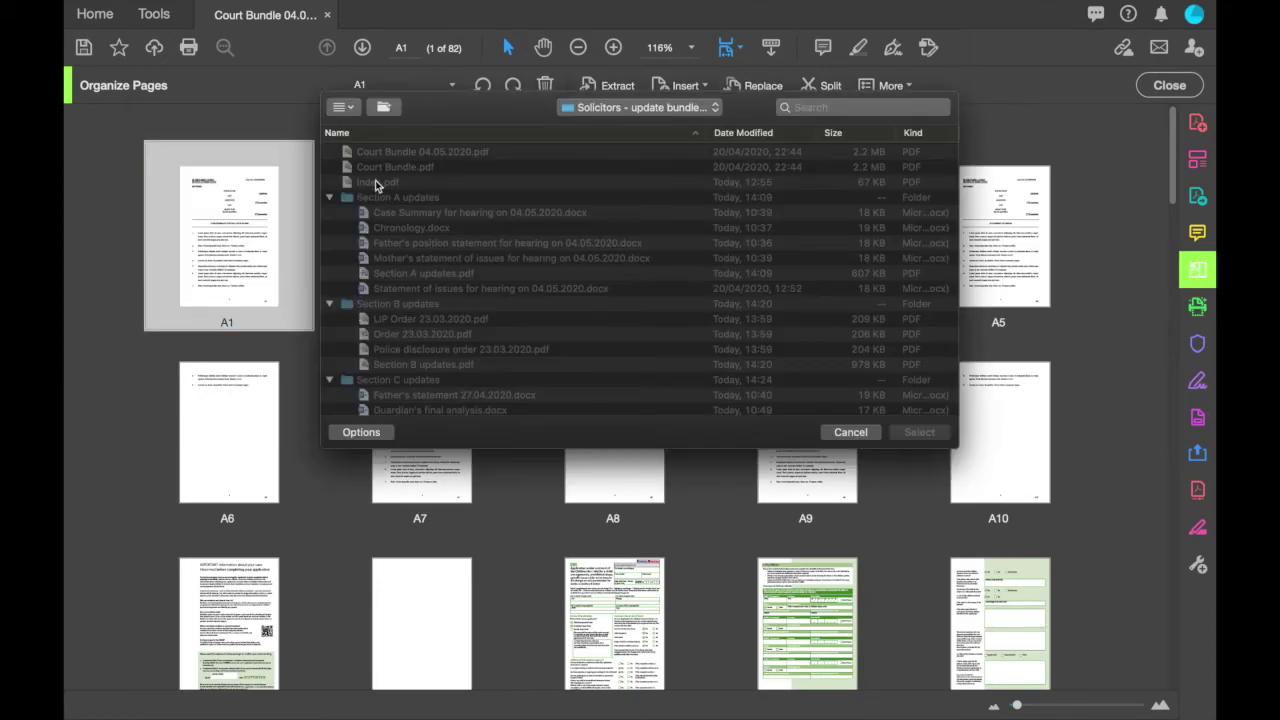
pyautogui.click(377, 184)
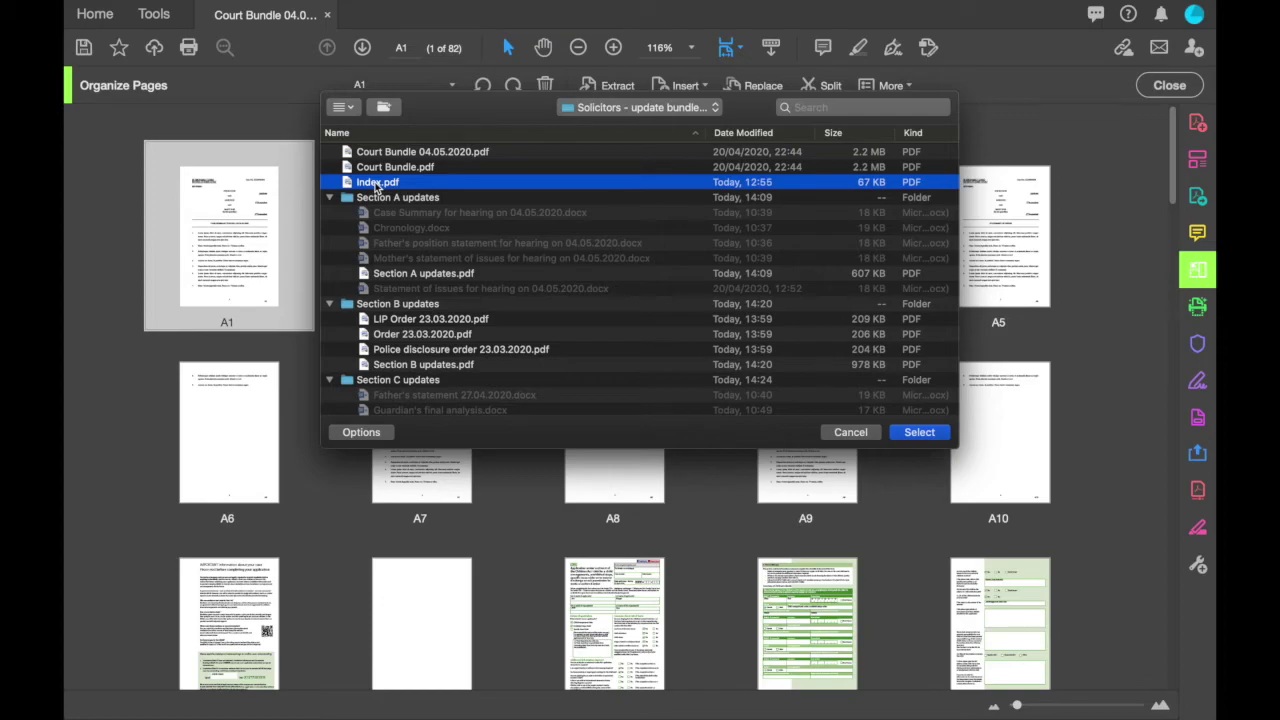
pyautogui.click(917, 432)
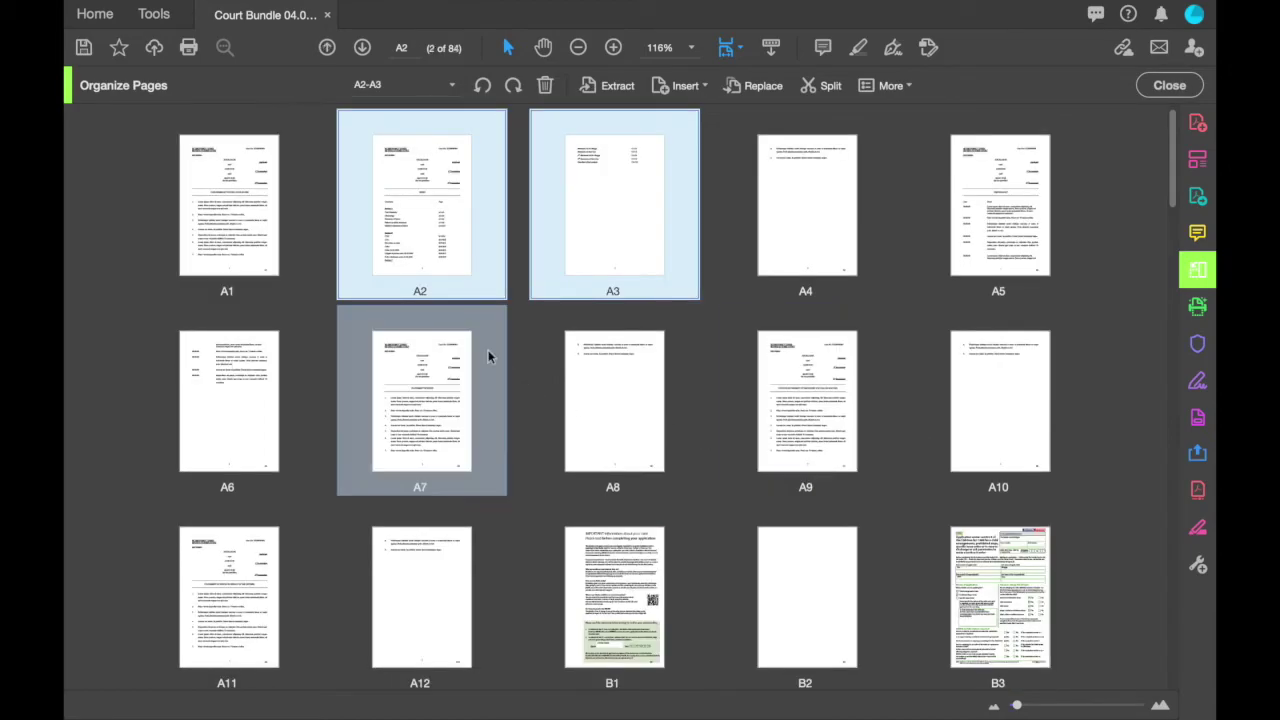
pyautogui.moveTo(458, 258); pyautogui.dragTo(188, 249)
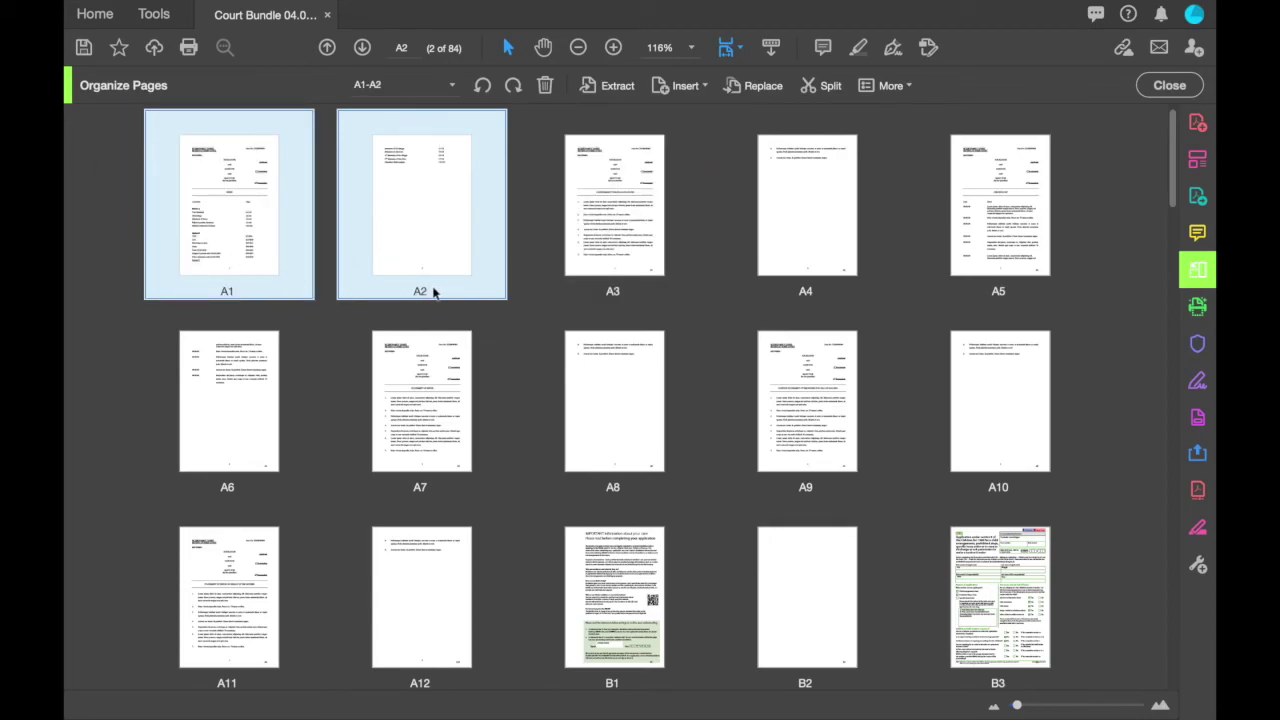
# Step: Number the two index pages as a separate section starting at 1 with no prefix, and finish organizing pages
pyautogui.click(889, 86)
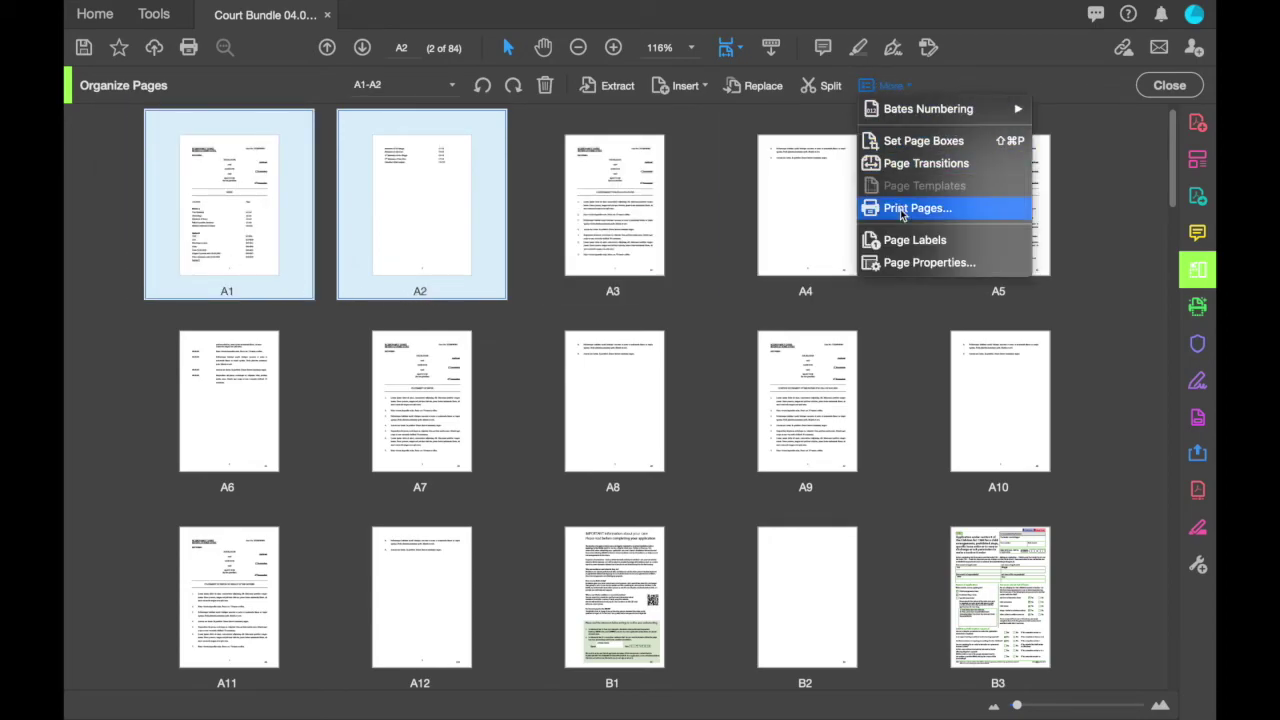
pyautogui.click(903, 240)
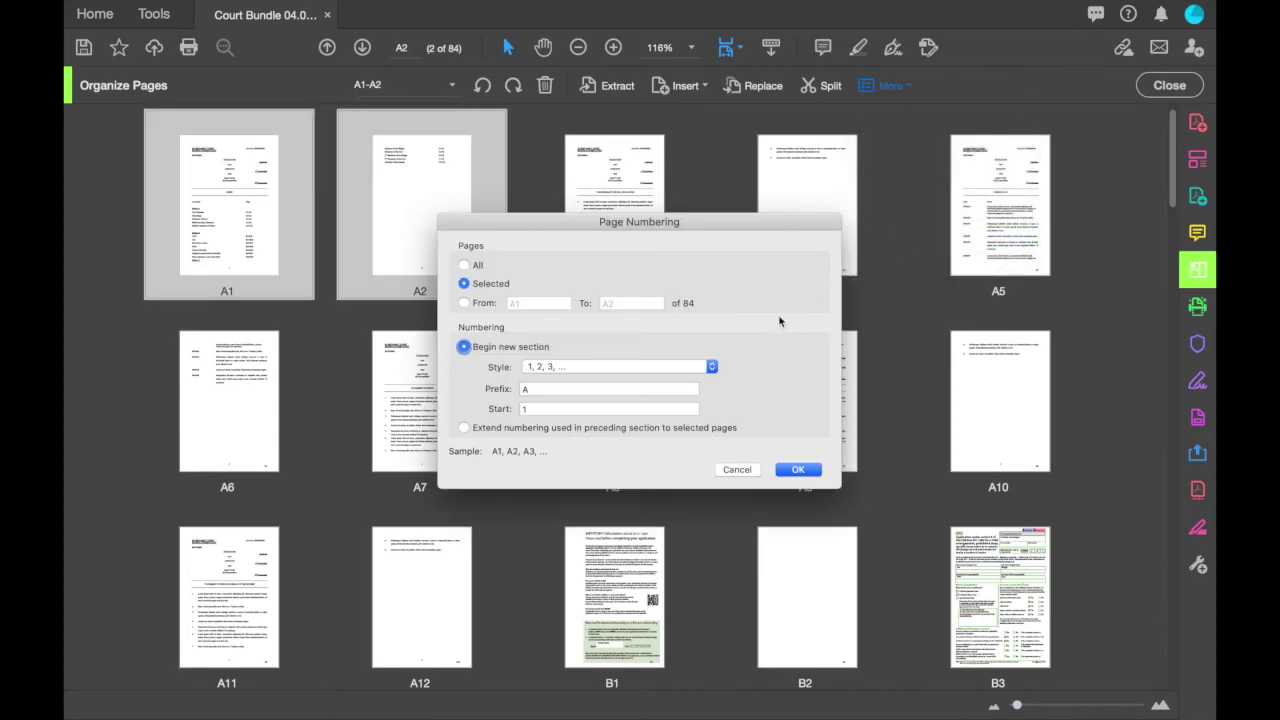
pyautogui.click(612, 388)
pyautogui.press('BackSpace')
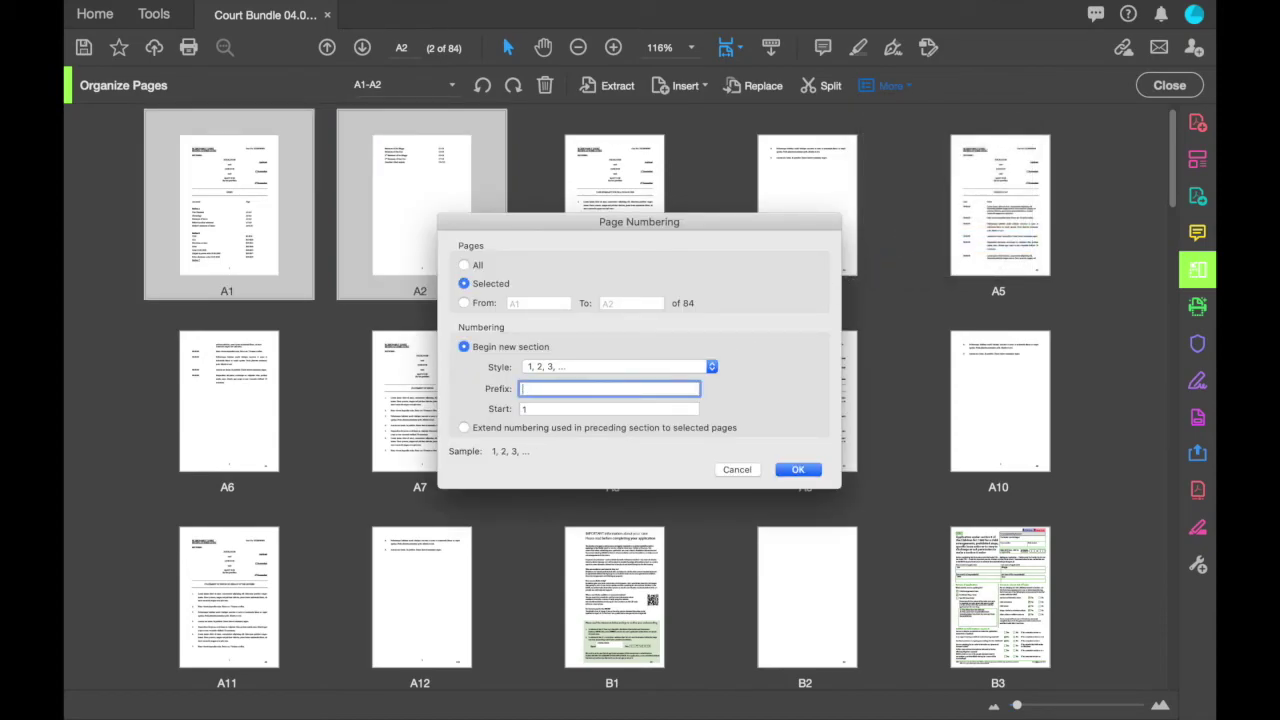
pyautogui.click(797, 469)
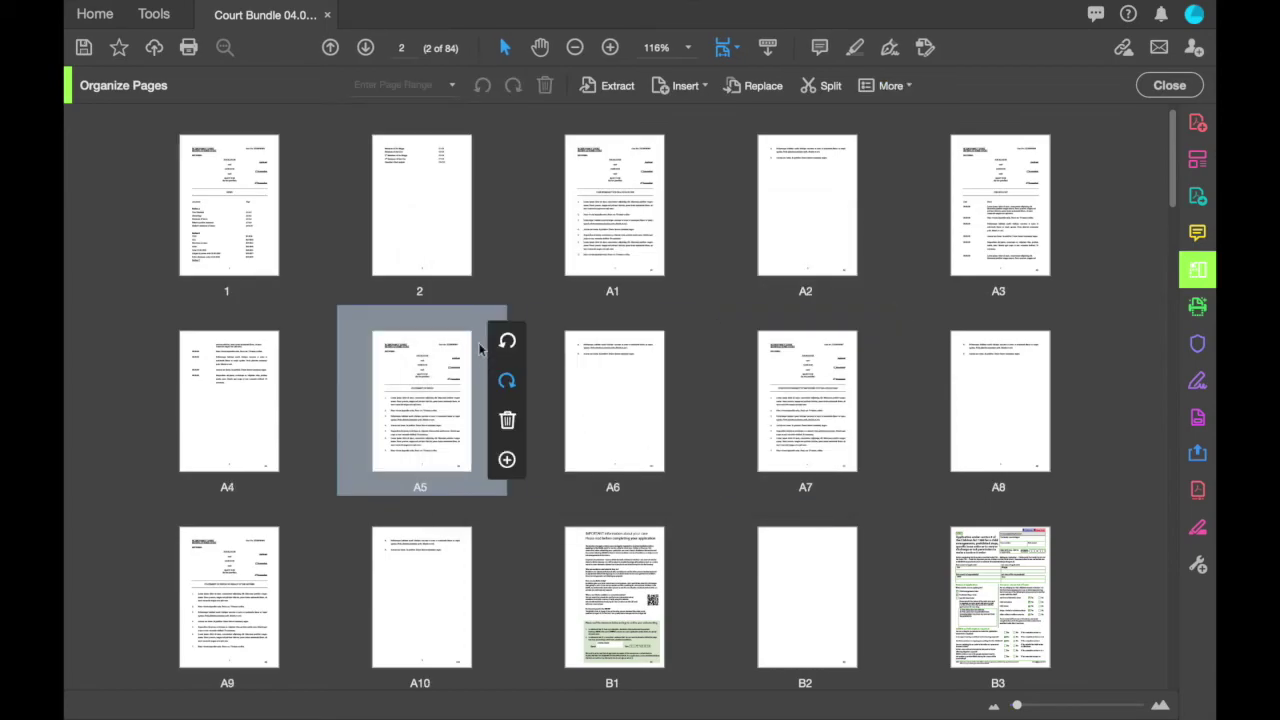
pyautogui.moveTo(530, 300)
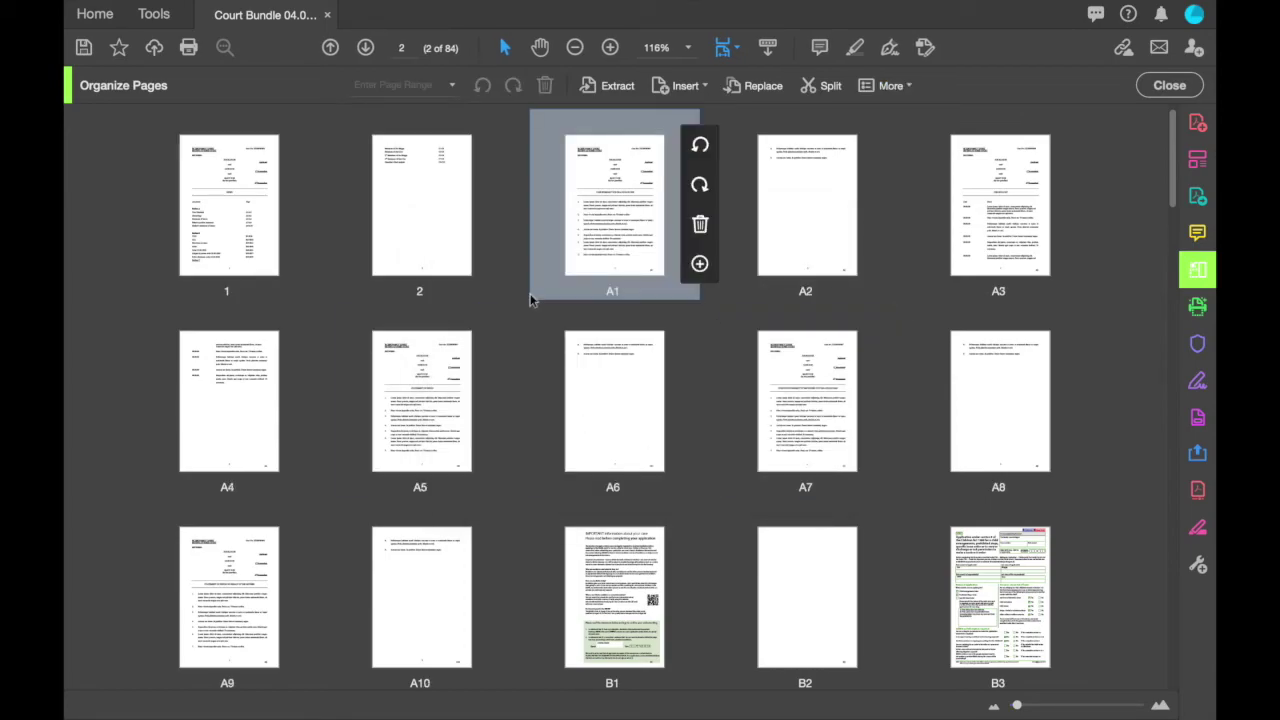
pyautogui.click(1190, 88)
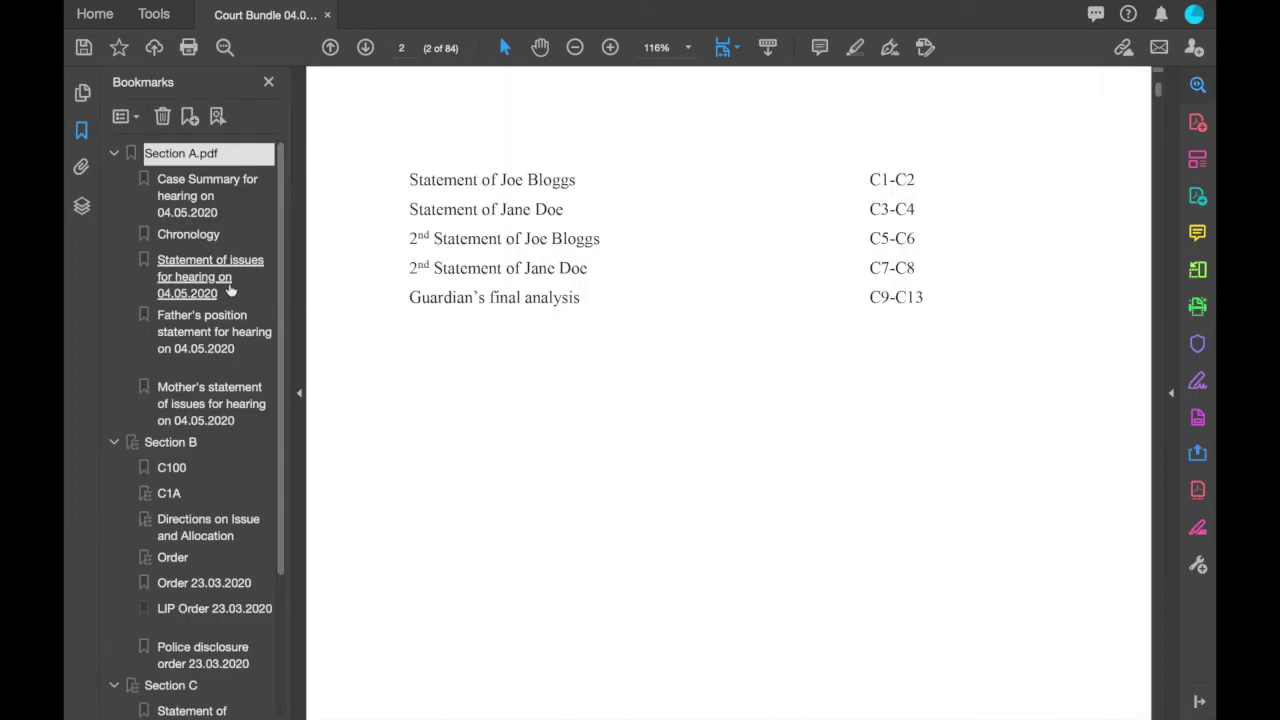
# Step: Create a bookmark from the INDEX heading on the first page and move it above the Section A.pdf bookmark
pyautogui.scroll(-4, 205, 380)
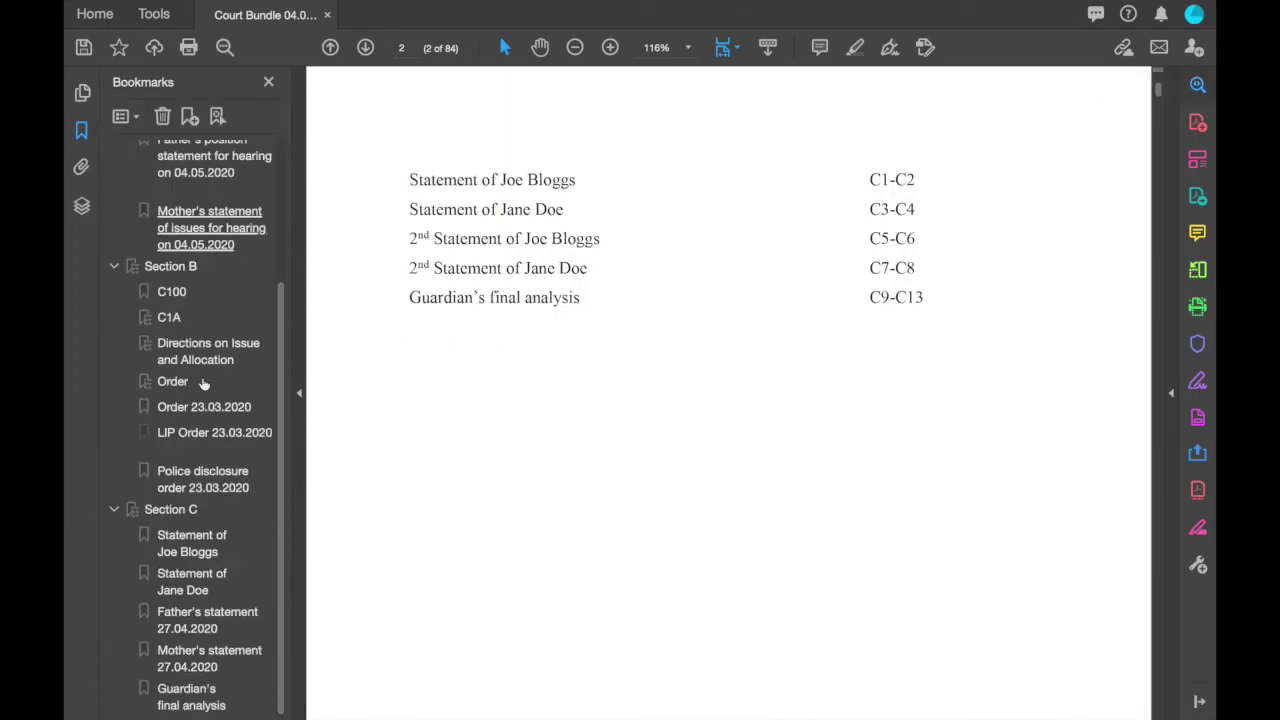
pyautogui.scroll(5, 203, 383)
pyautogui.scroll(2, 508, 285)
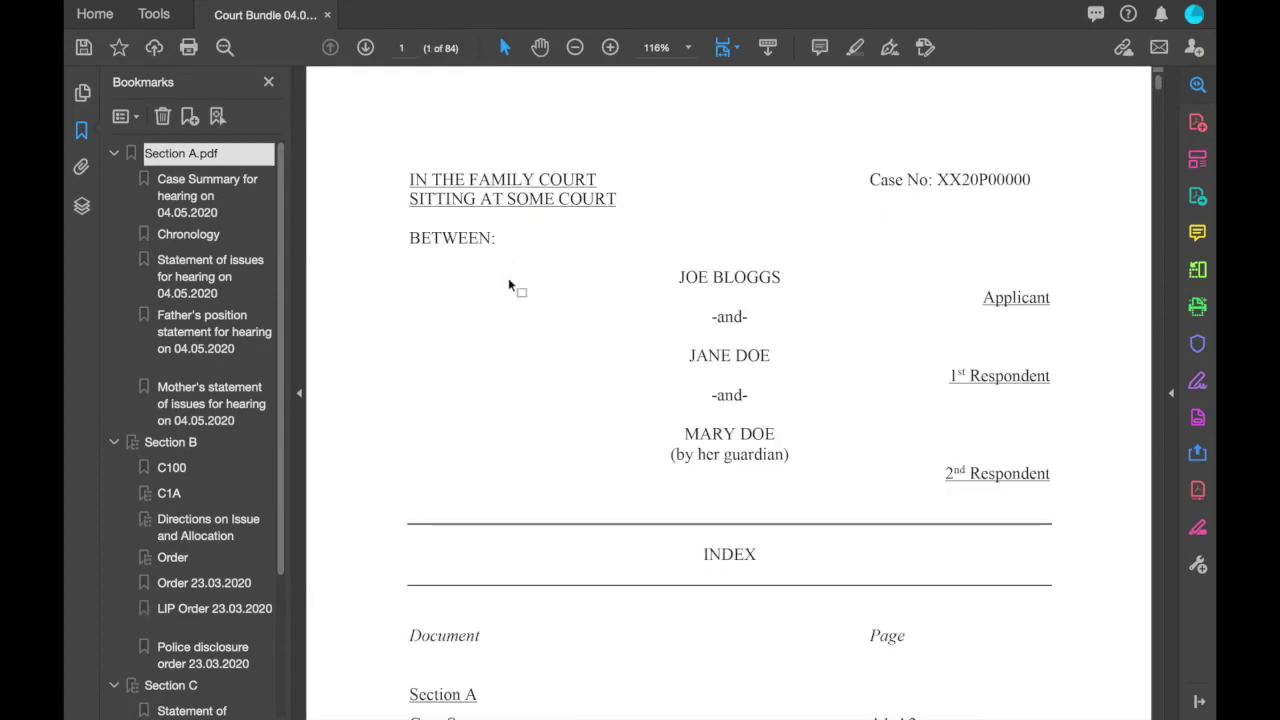
pyautogui.moveTo(700, 558); pyautogui.dragTo(759, 563)
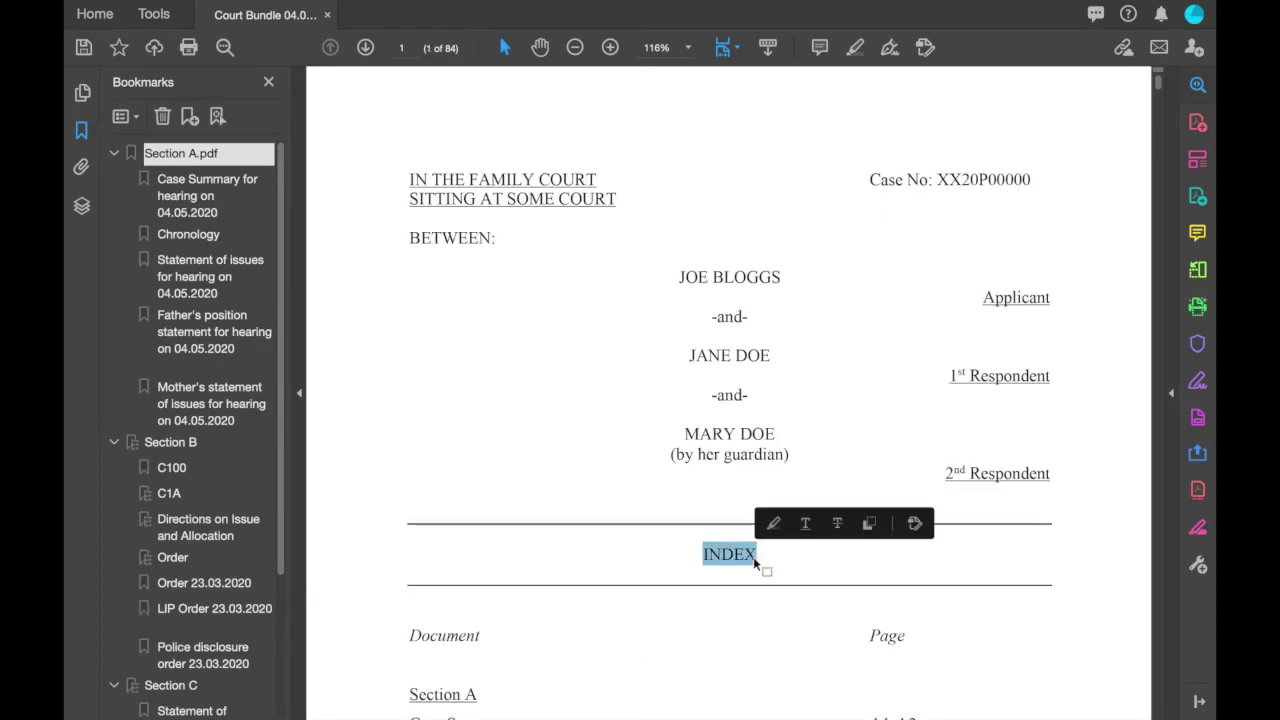
pyautogui.hotkey('ctrl', 'b')
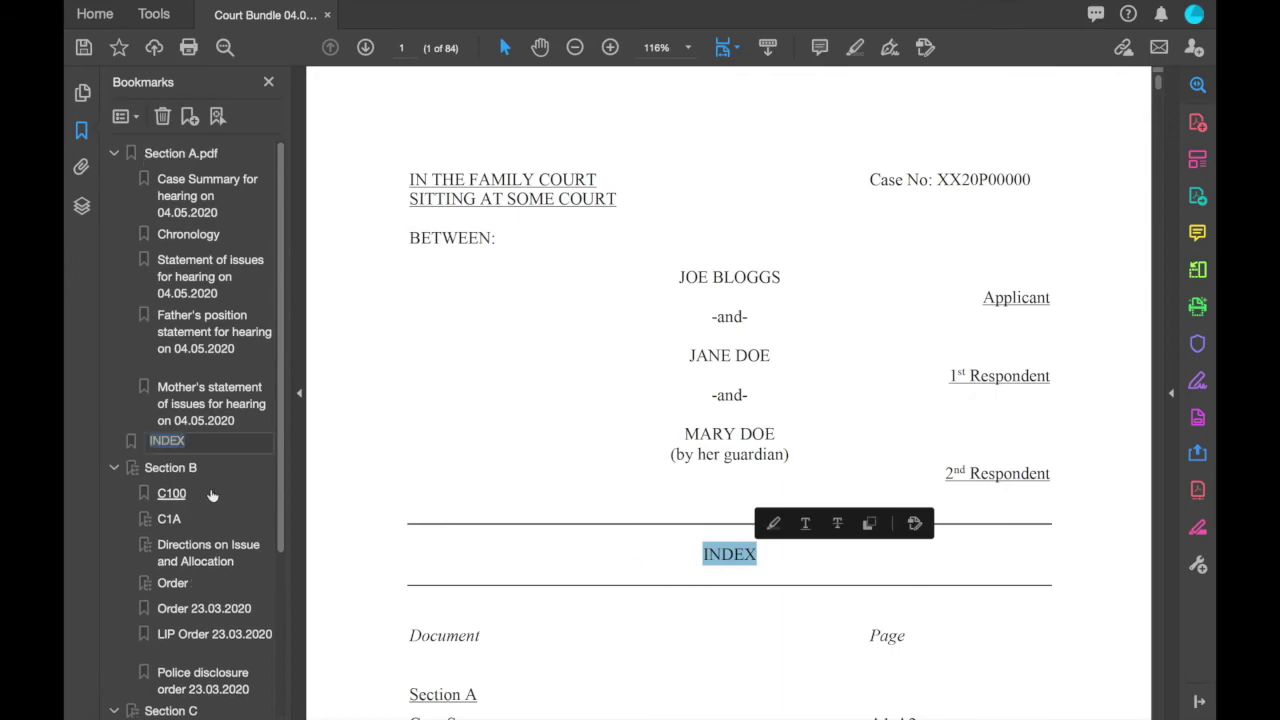
pyautogui.click(110, 441)
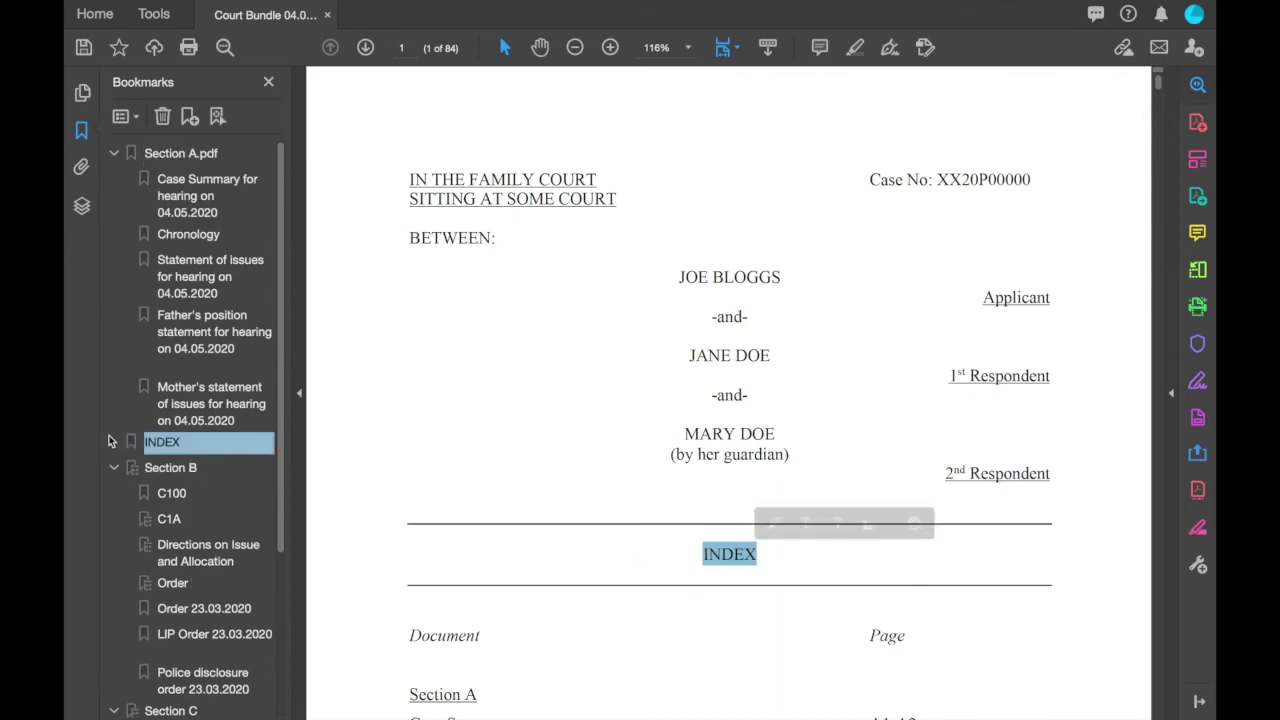
pyautogui.press('Down')
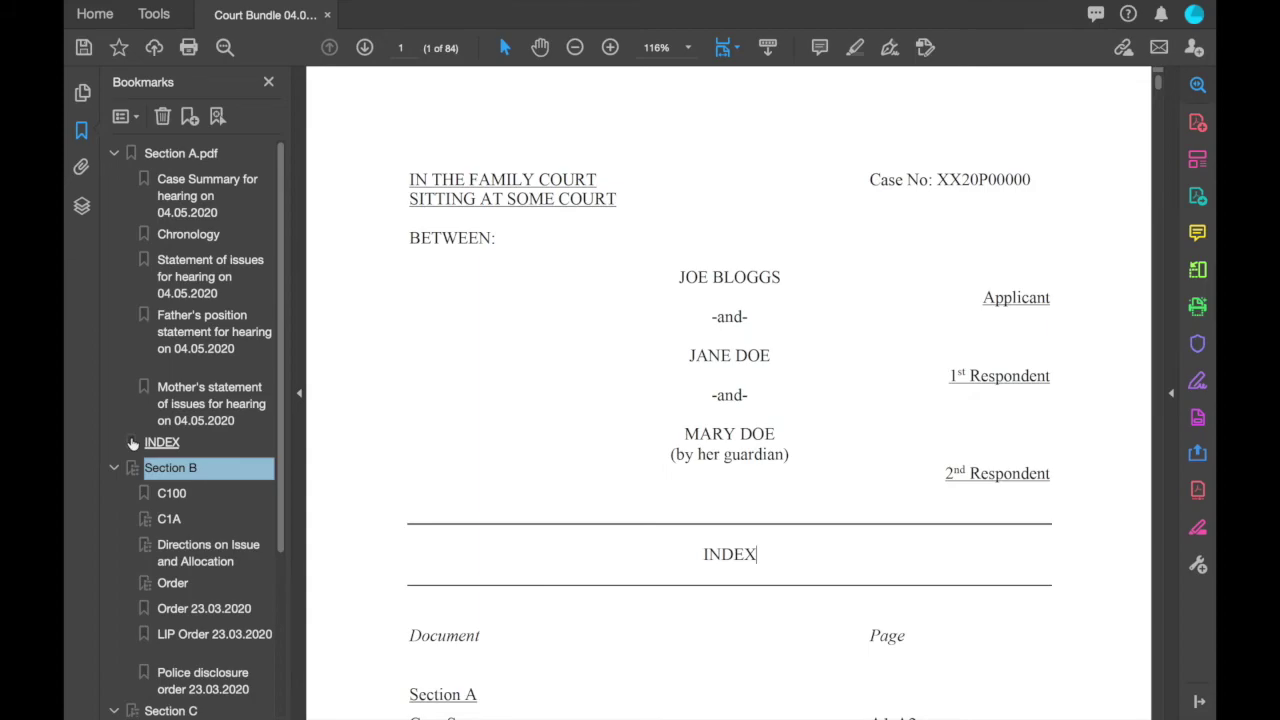
pyautogui.moveTo(133, 443); pyautogui.dragTo(125, 144)
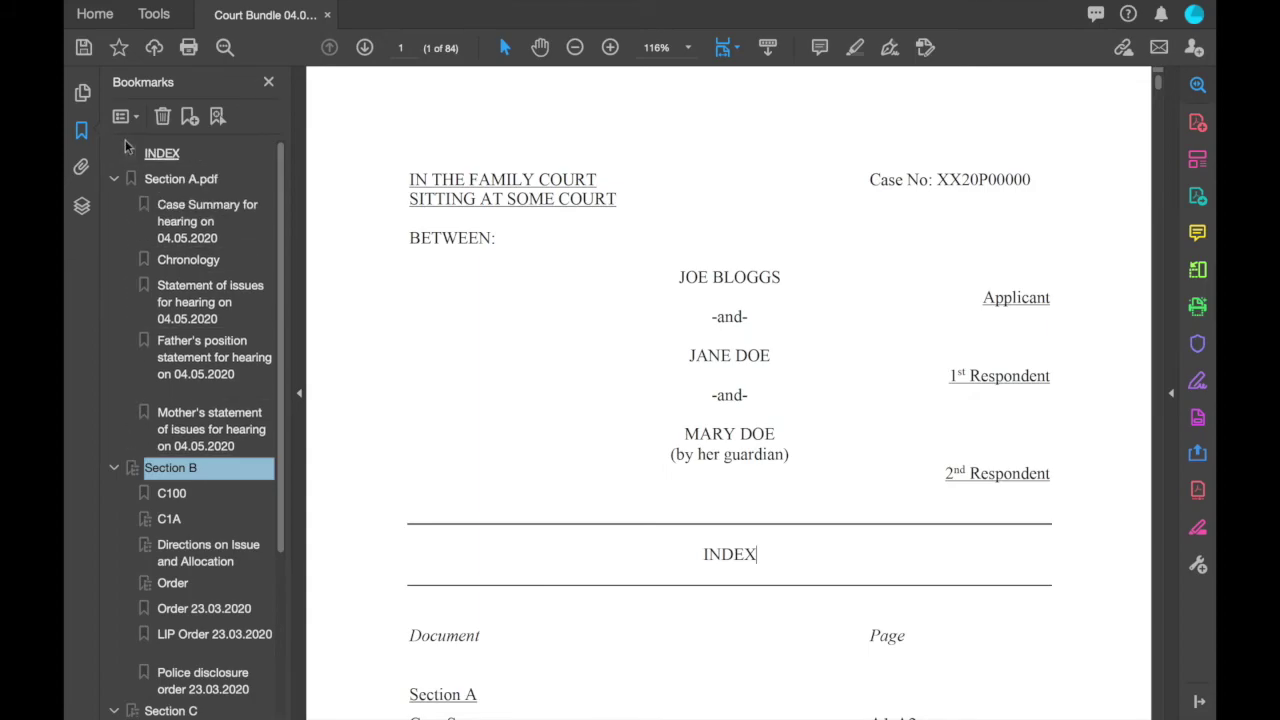
# Step: Rename the "Section A.pdf" bookmark to "Section A"
pyautogui.click(178, 181)
pyautogui.click(186, 179)
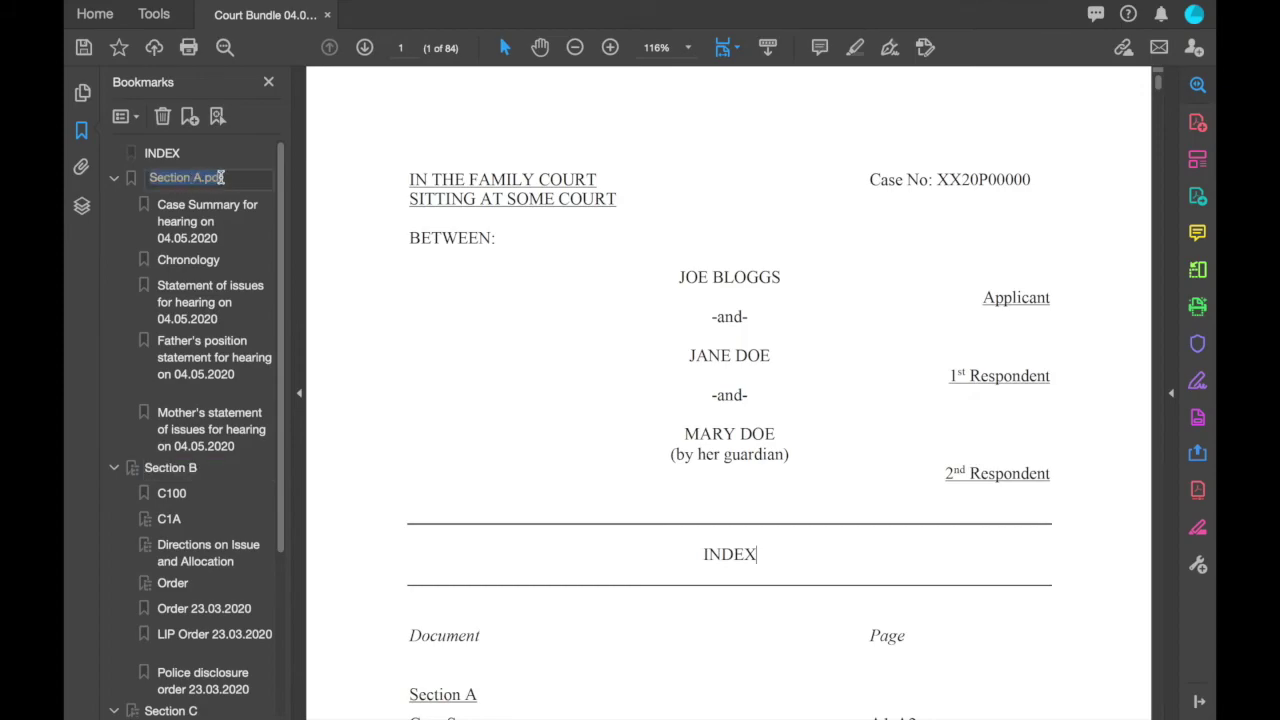
pyautogui.click(232, 177)
pyautogui.press('BackSpace')
pyautogui.press('BackSpace')
pyautogui.press('BackSpace')
pyautogui.press('BackSpace')
pyautogui.press('Return')
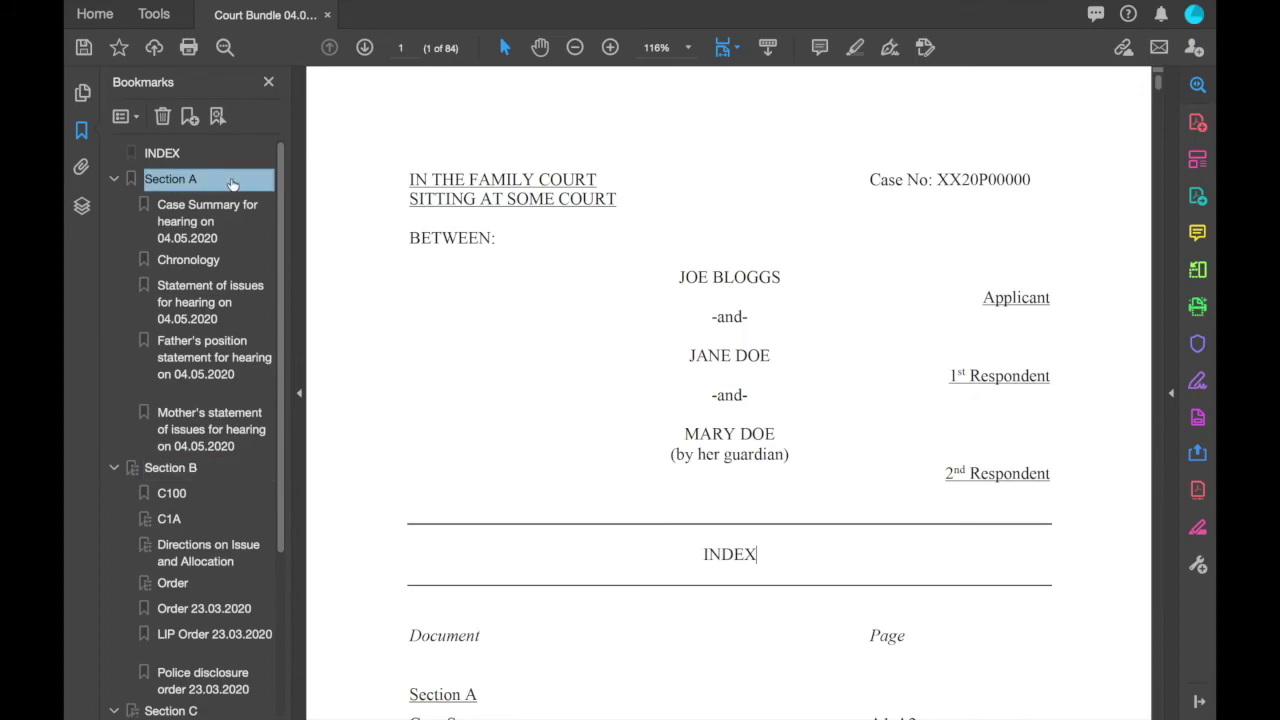
# Step: Check the targets of the INDEX and Section A bookmarks, and set the Section A bookmark's destination to the case summary's first page, A1
pyautogui.click(162, 156)
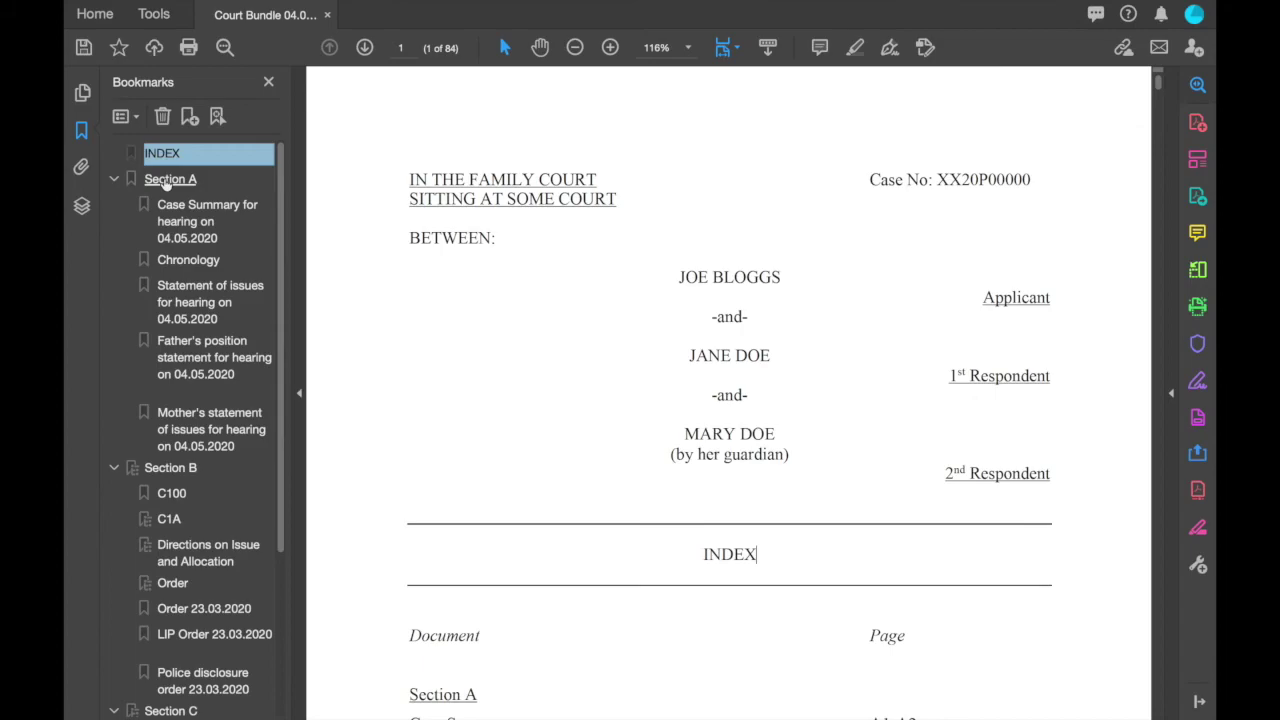
pyautogui.click(166, 182)
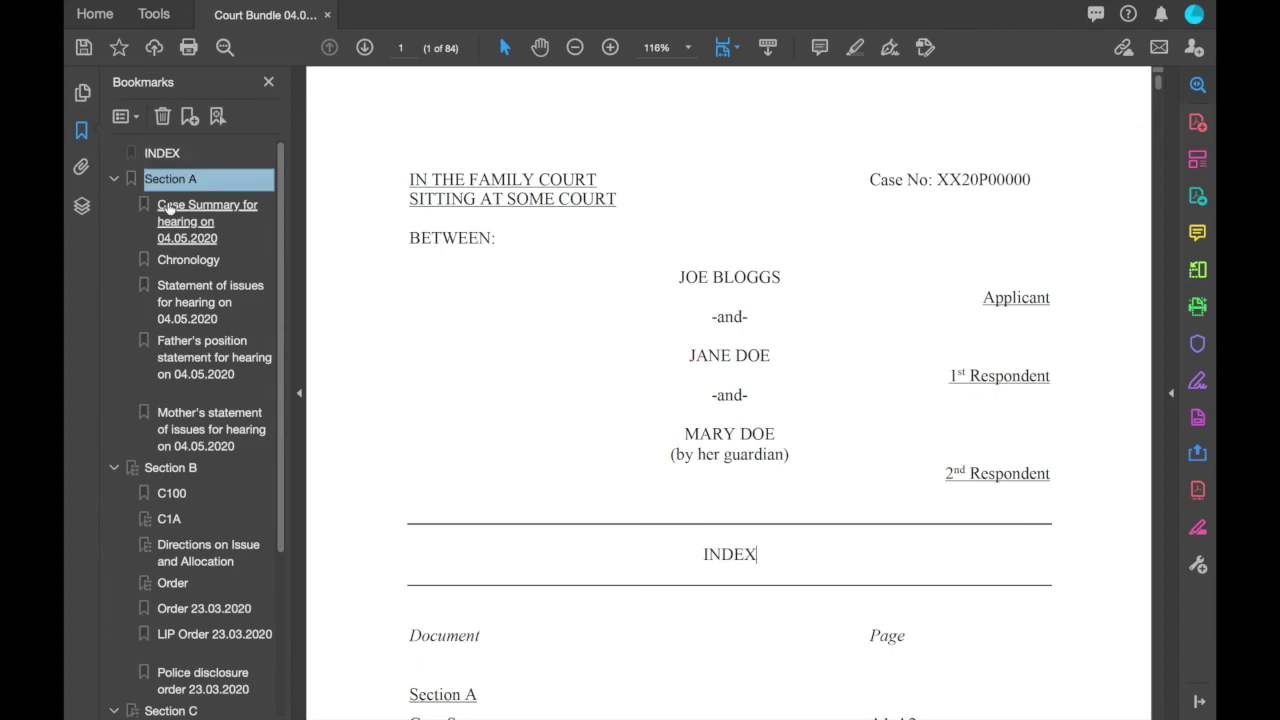
pyautogui.click(170, 208)
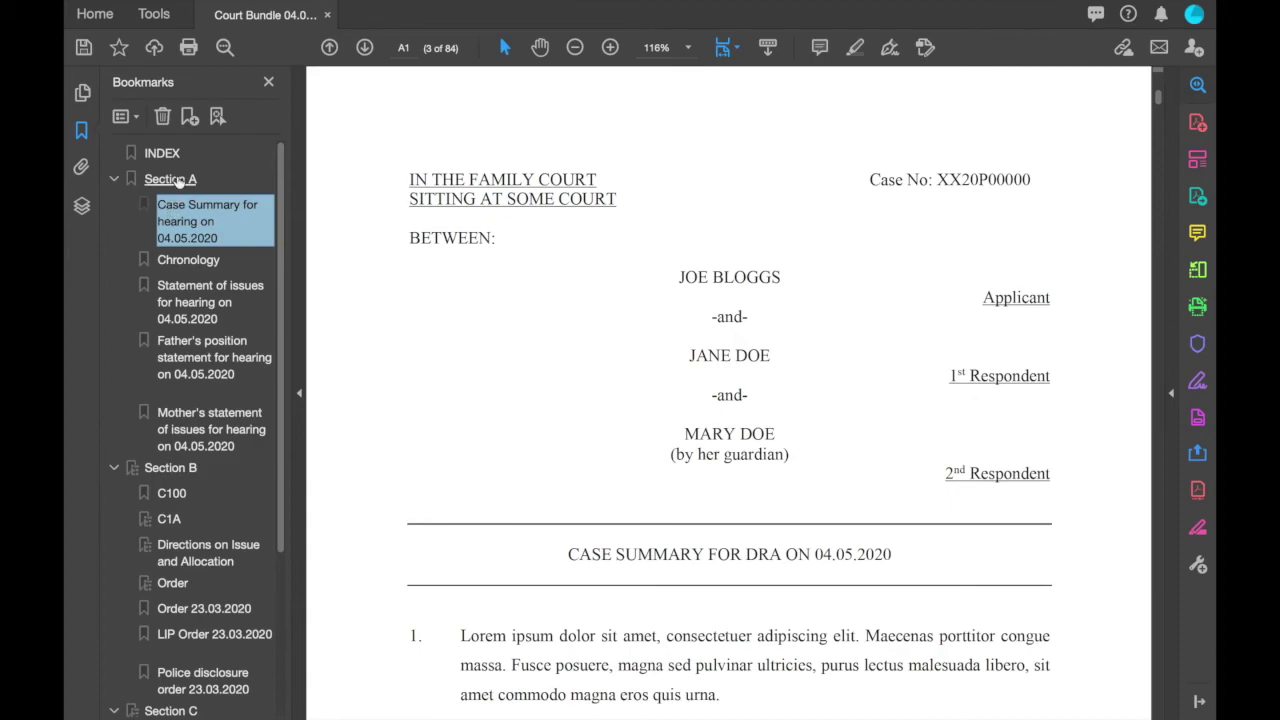
pyautogui.scroll(-3, 405, 413)
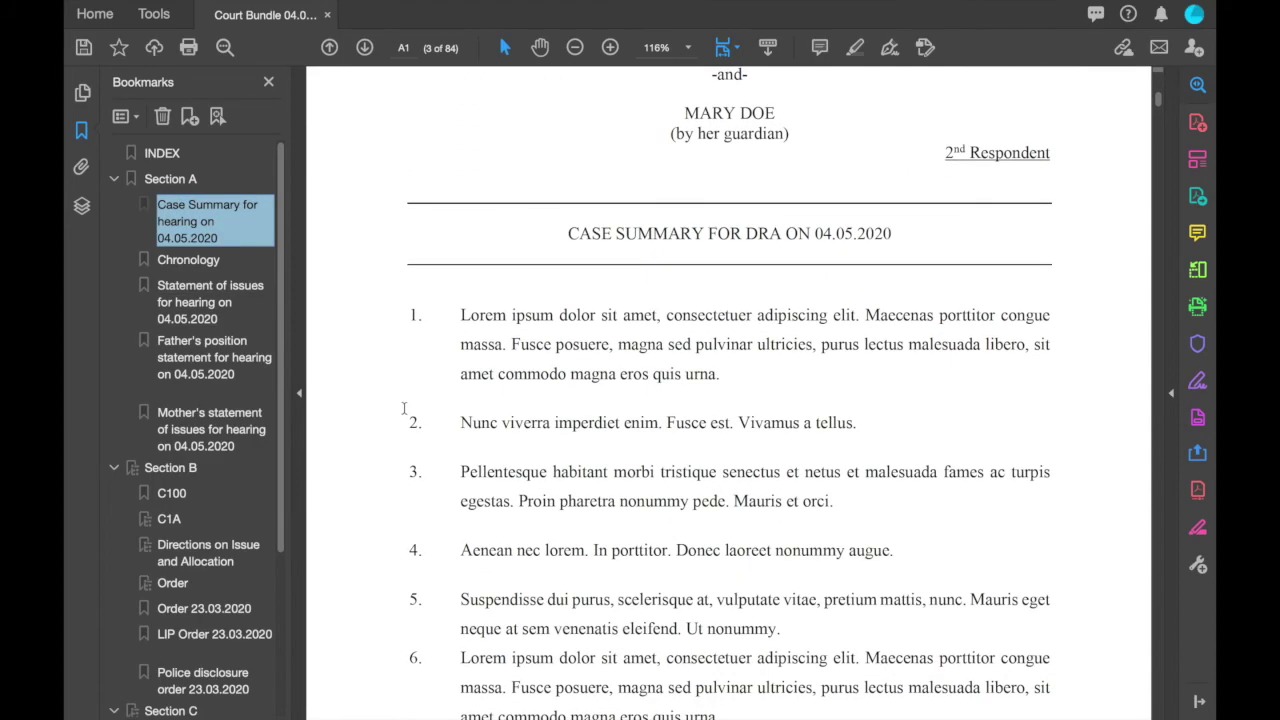
pyautogui.click(190, 180)
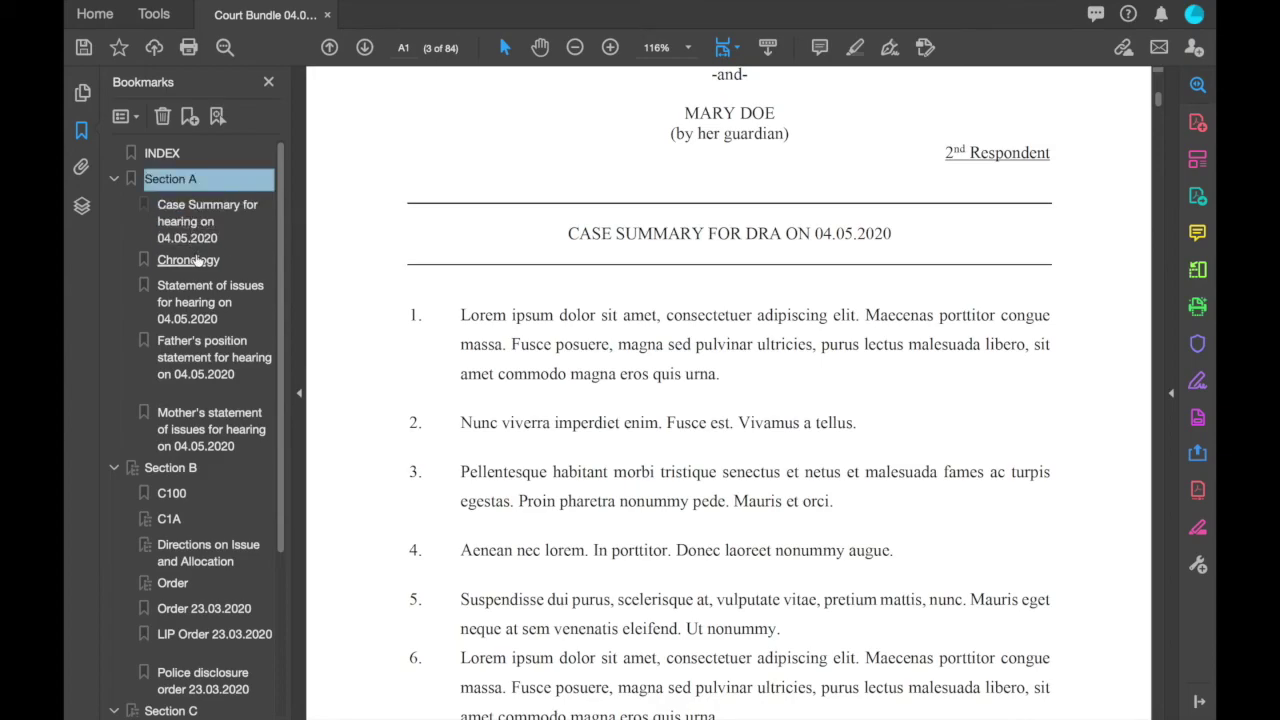
pyautogui.click(200, 260)
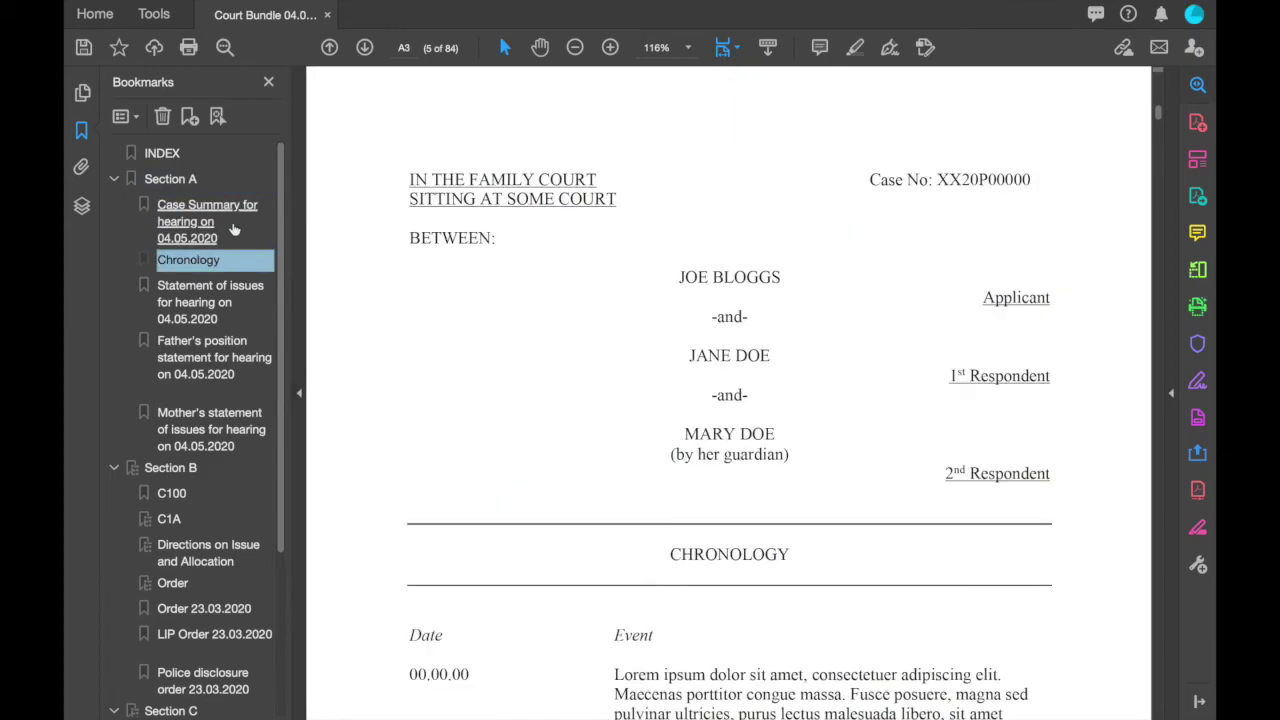
pyautogui.click(241, 233)
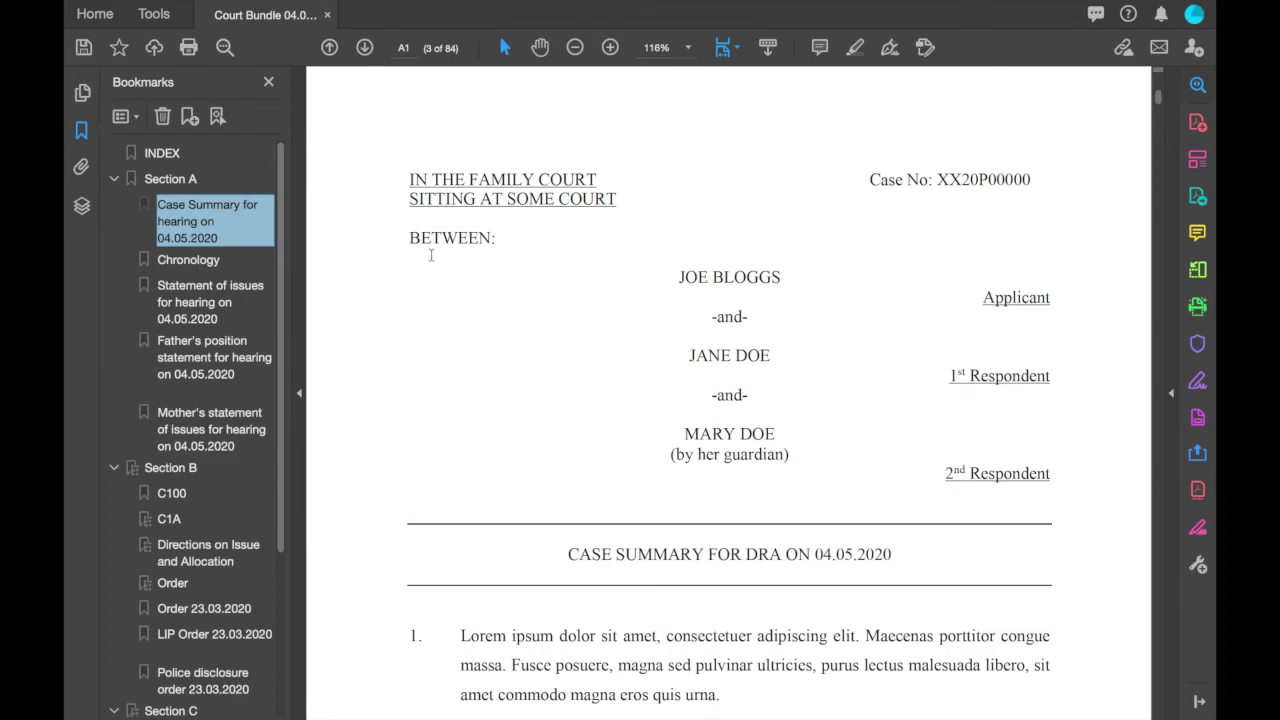
pyautogui.rightClick(189, 181)
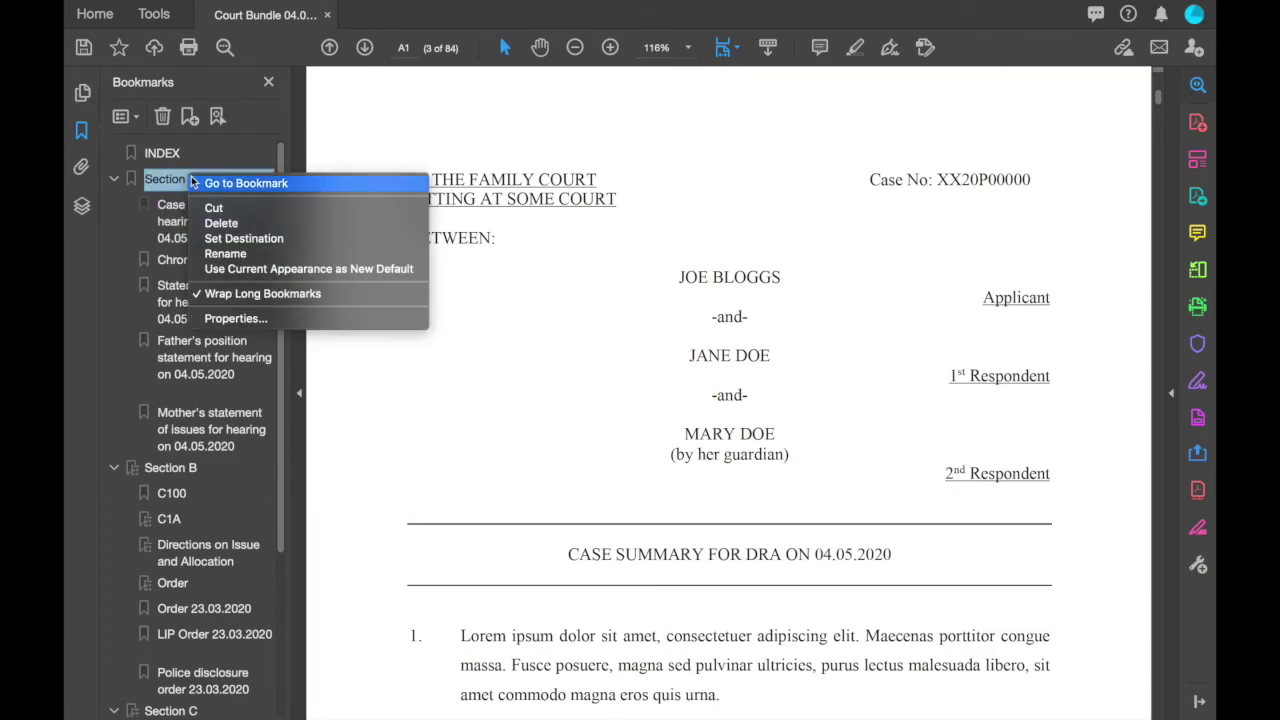
pyautogui.click(232, 240)
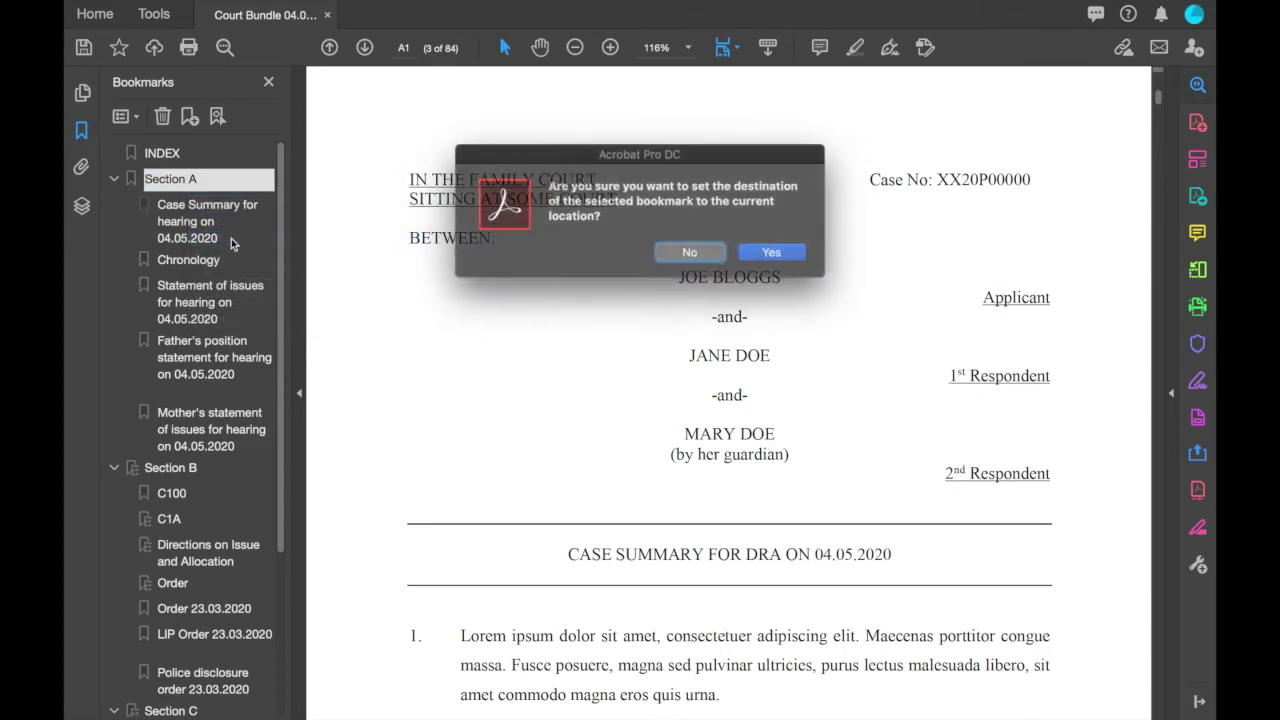
pyautogui.click(752, 248)
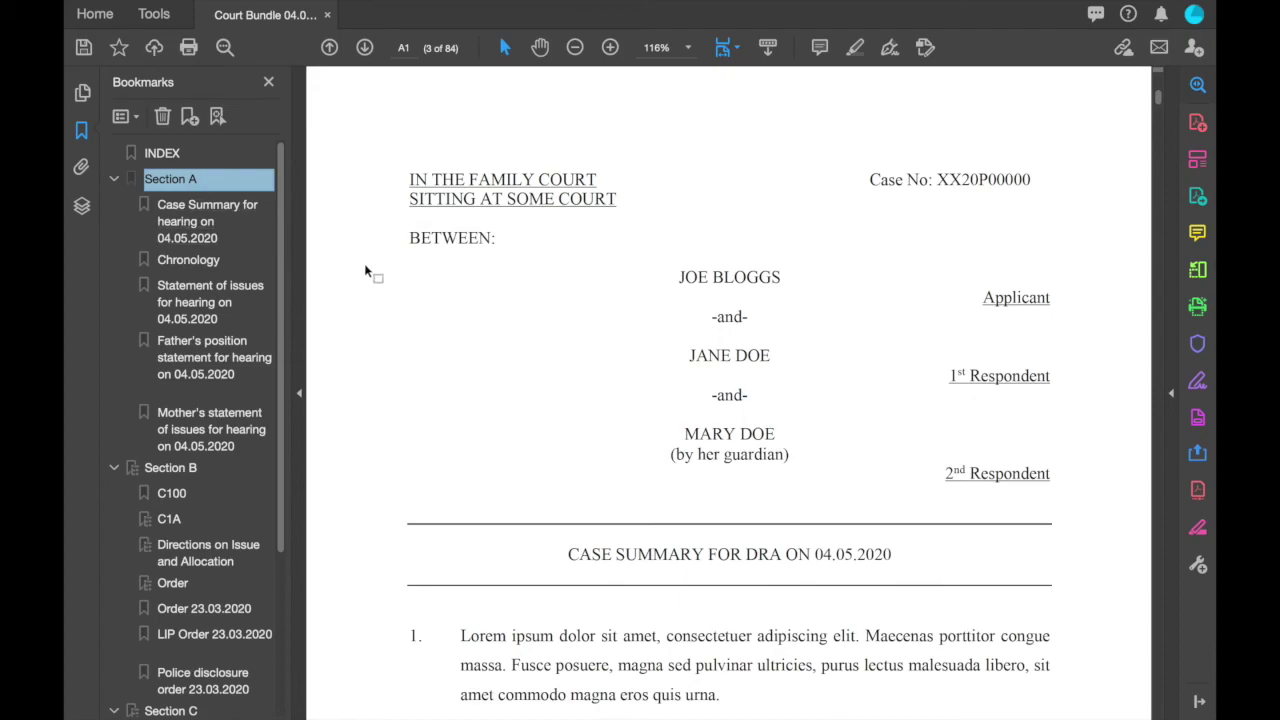